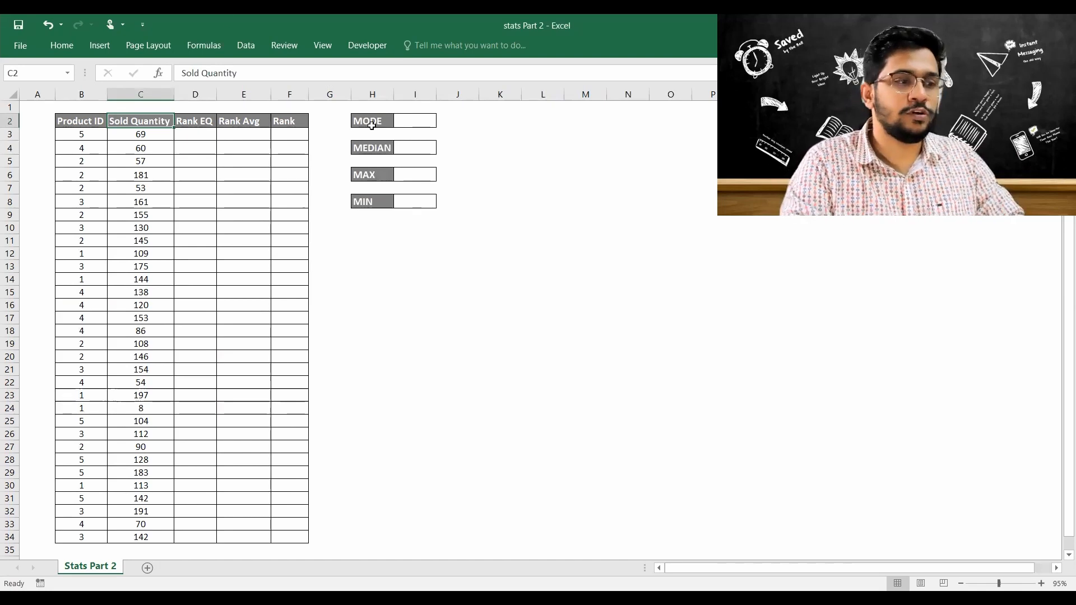
- Calculate the mode of the sold quantities in I2 with MODE.MULT over the absolute range $C$3:$C$34
click(425, 122)
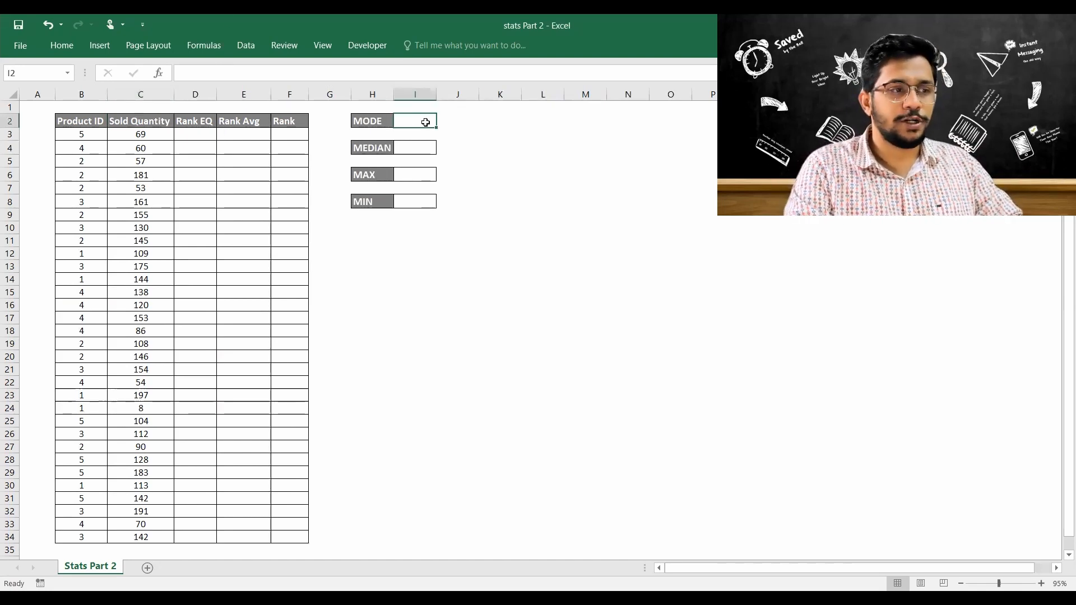
text(=)
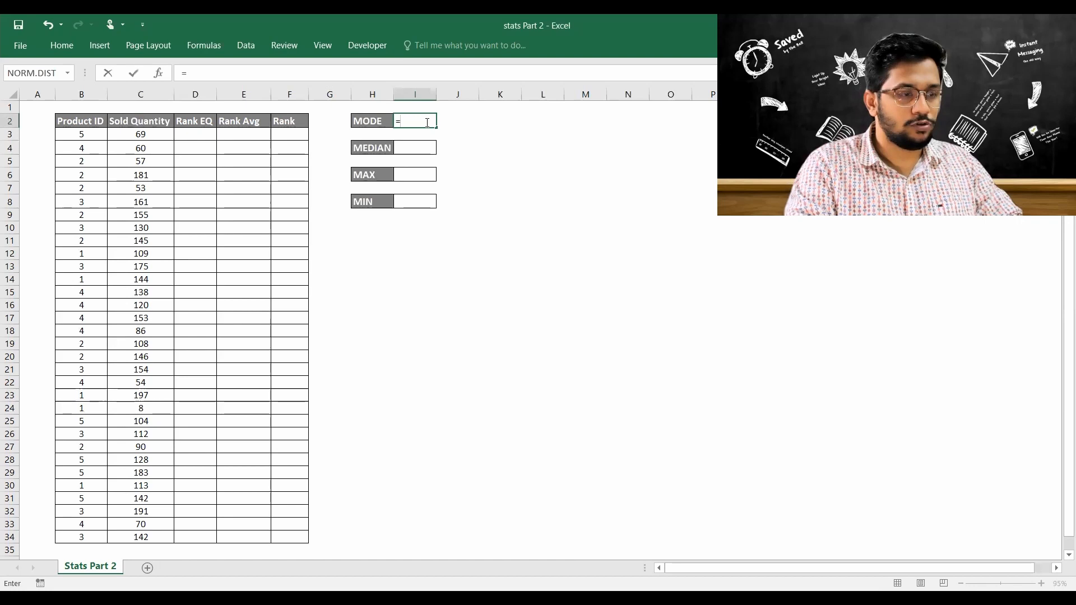
text(mode)
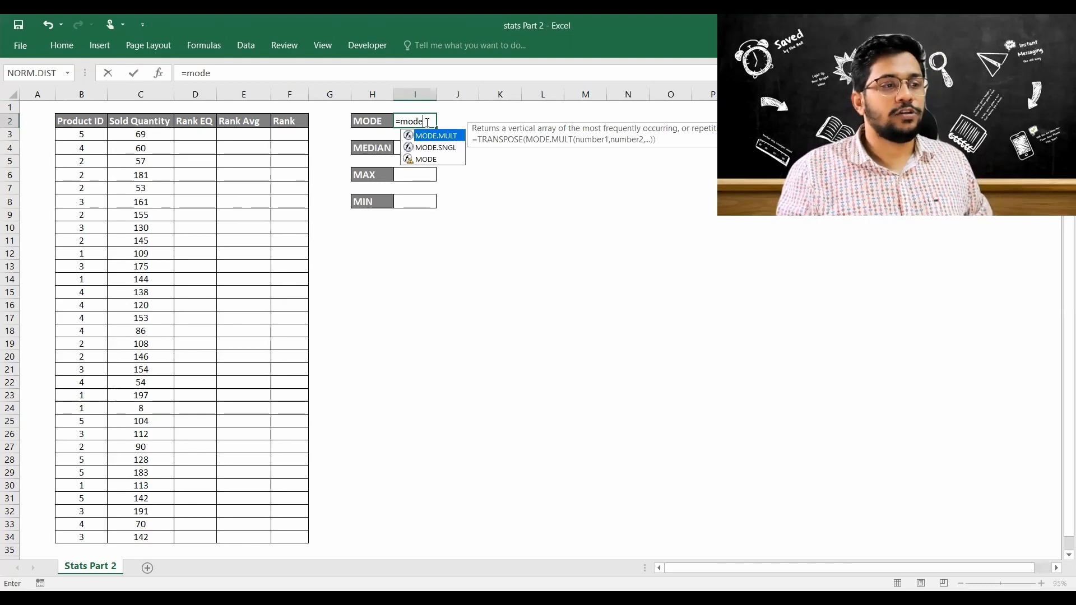
key(Down)
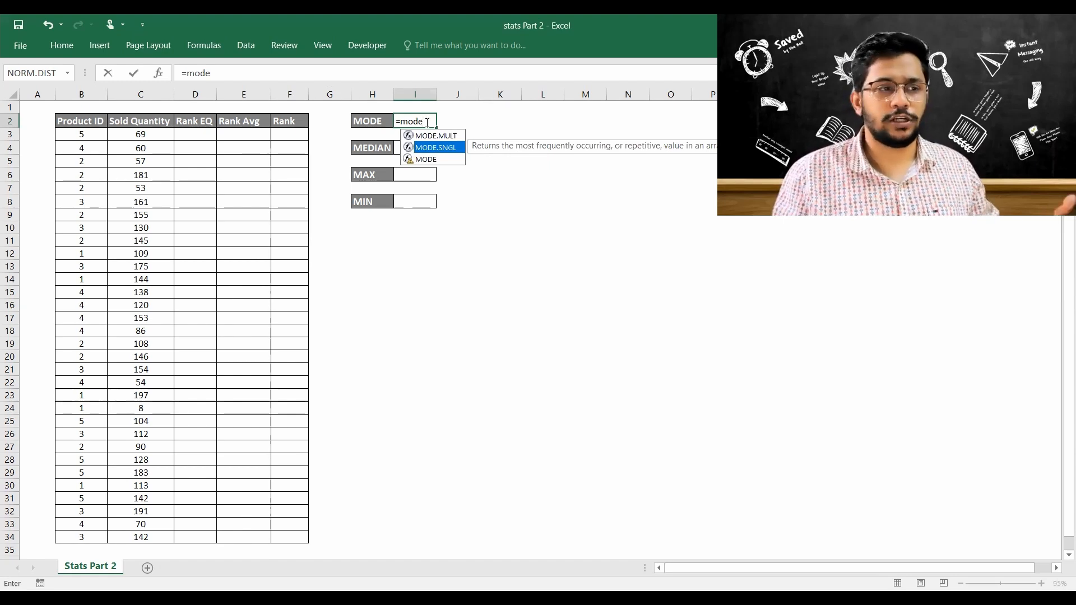
key(Up)
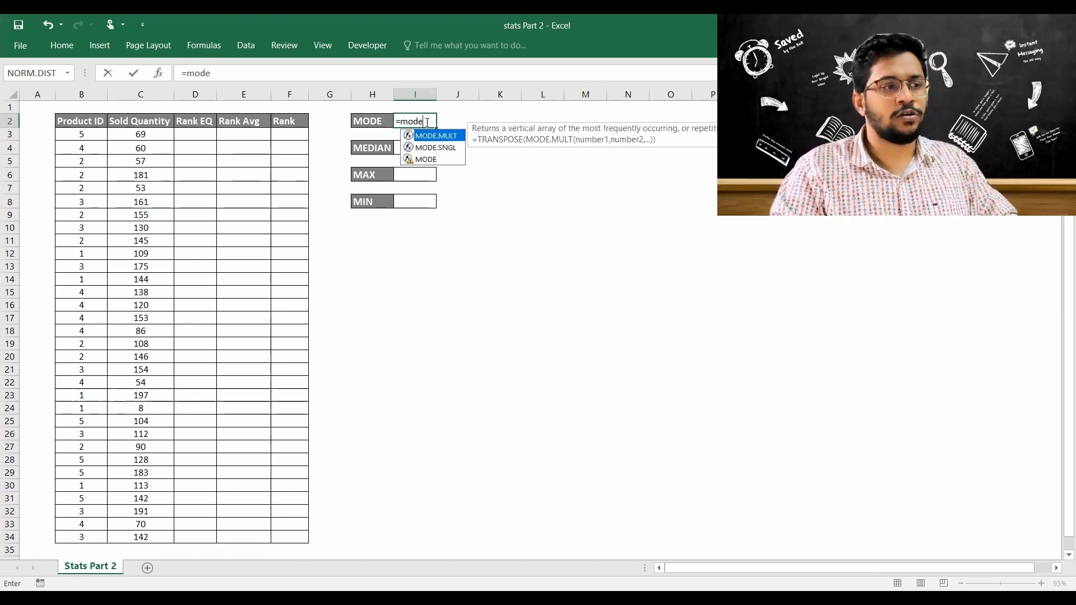
key(Tab)
key(Left)
key(Left)
key(Left)
key(Left)
key(Left)
key(Down)
key(Left)
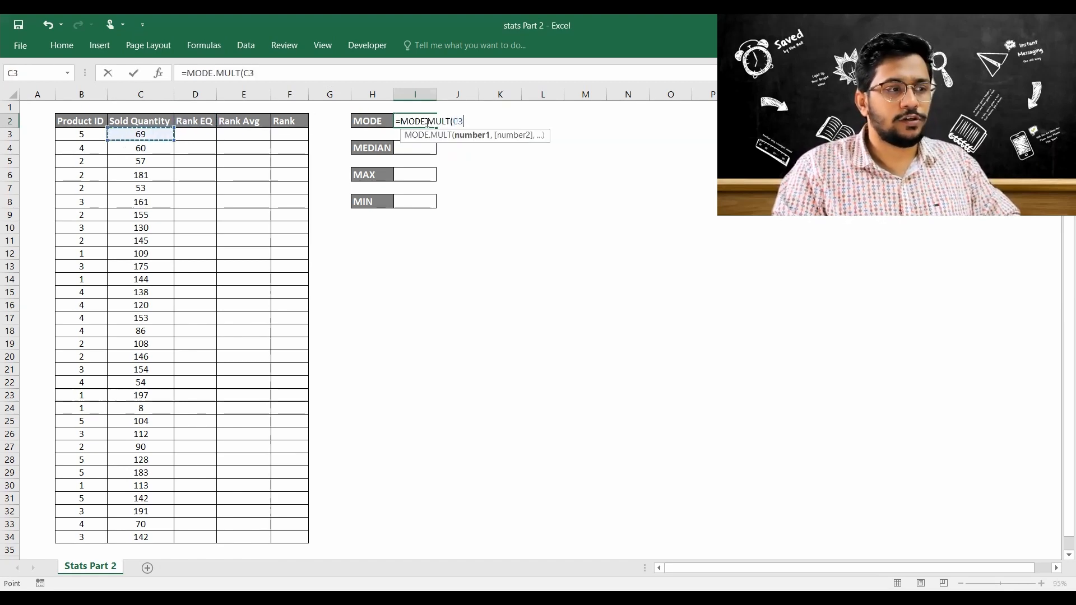
key(ctrl+shift+Down)
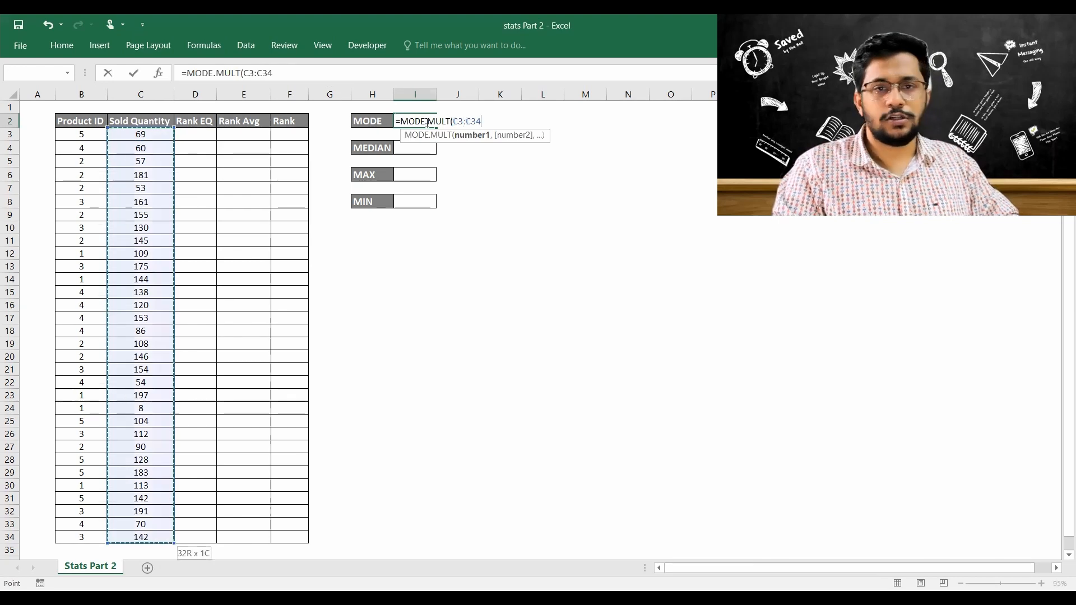
key(F4)
key(Return)
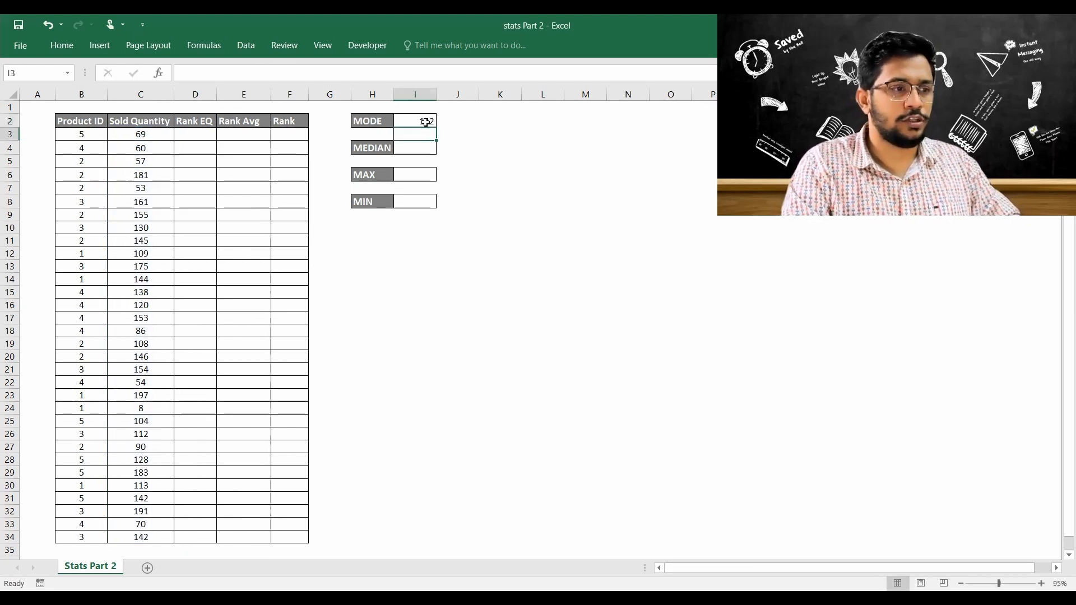
click(426, 122)
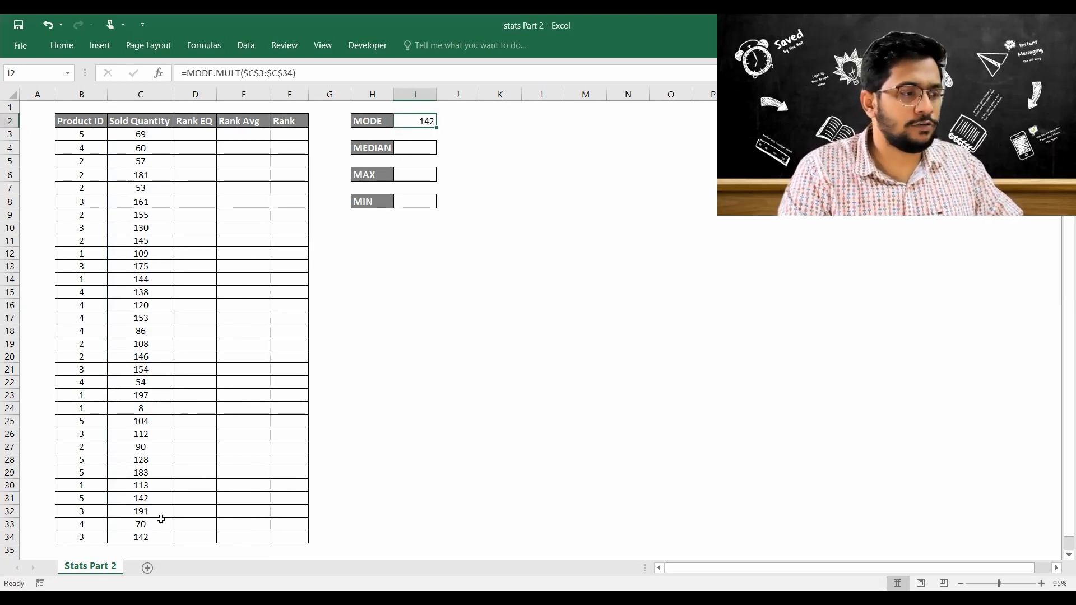
- Fill the two cells containing the modal quantity, C31 and C34, with the orange-gold theme colour
click(144, 498)
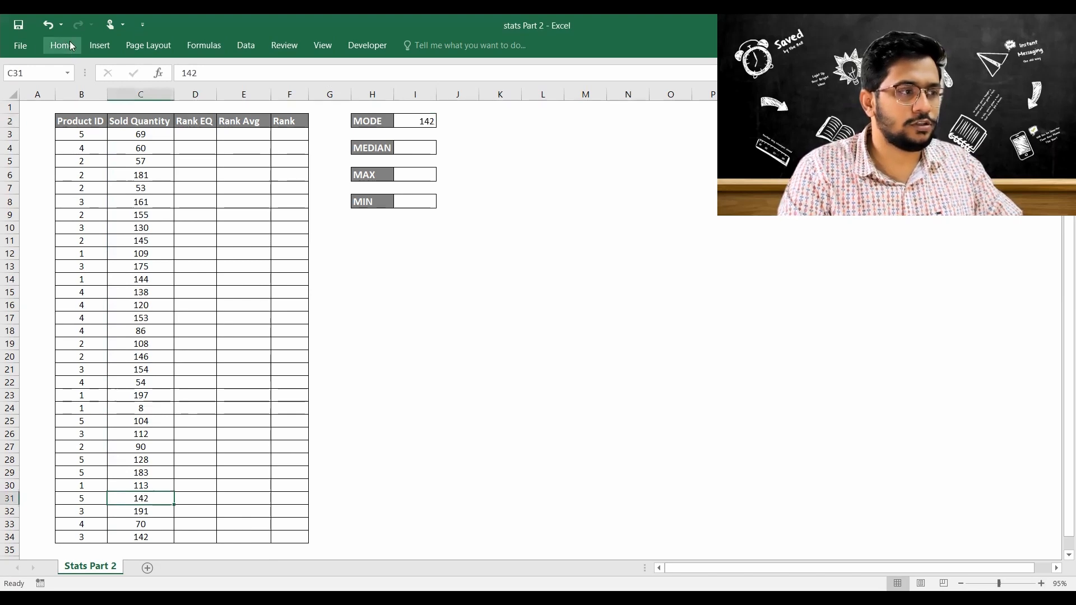
click(208, 90)
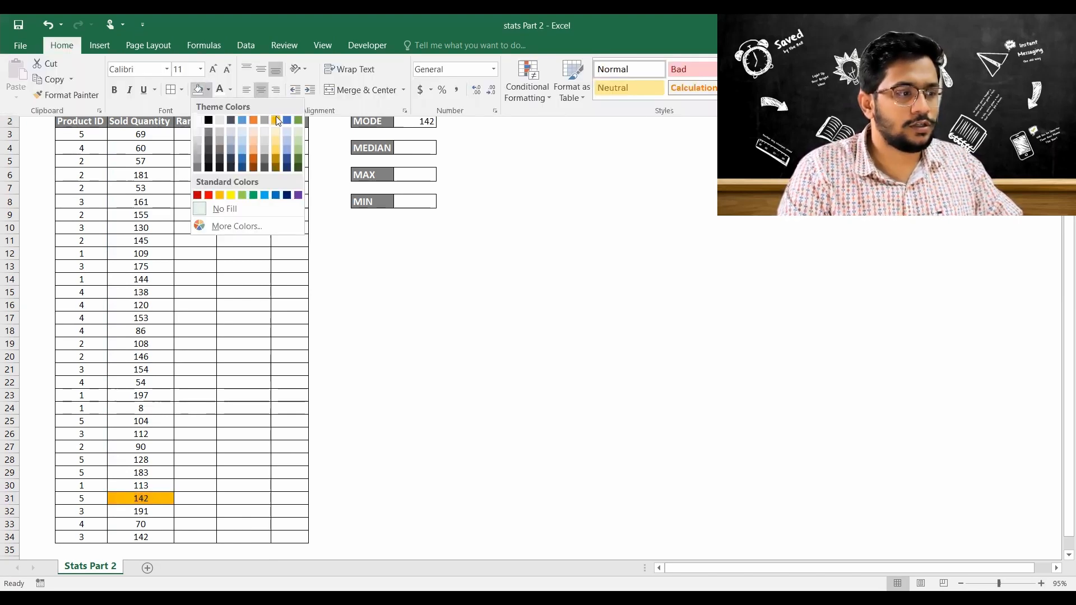
click(275, 116)
click(151, 537)
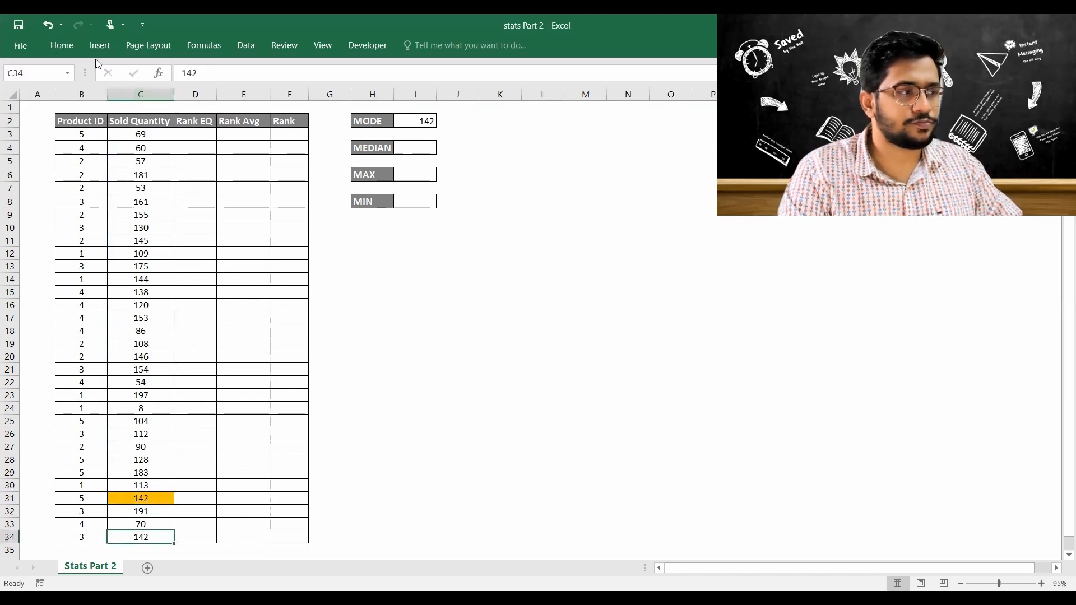
click(63, 46)
click(200, 90)
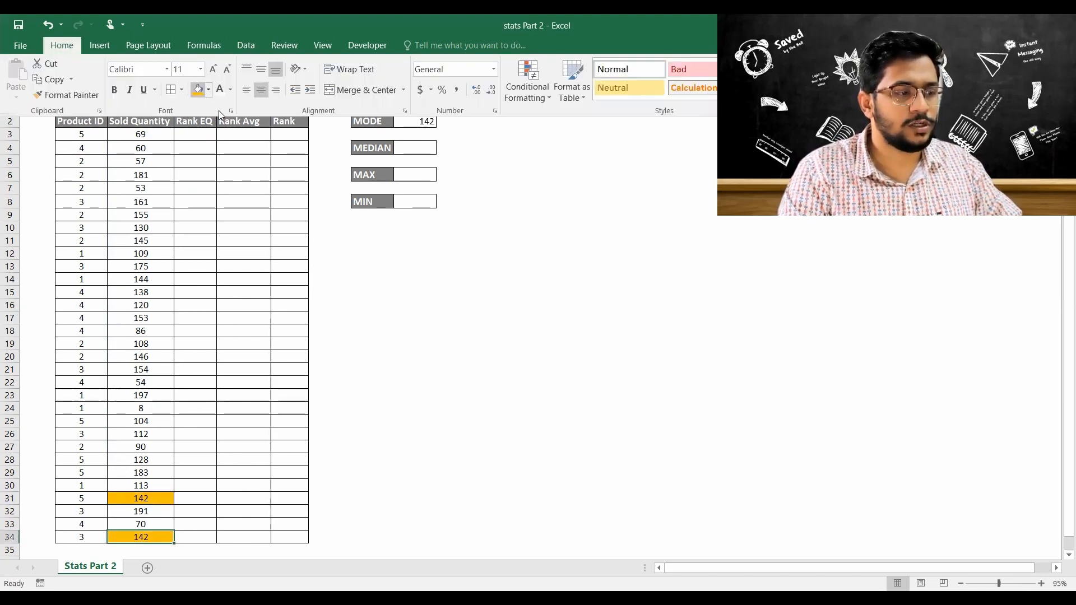
- Enter =COUNTIF($C$3:$C$34,C3) in G3 to count how often the first sold quantity occurs
click(318, 132)
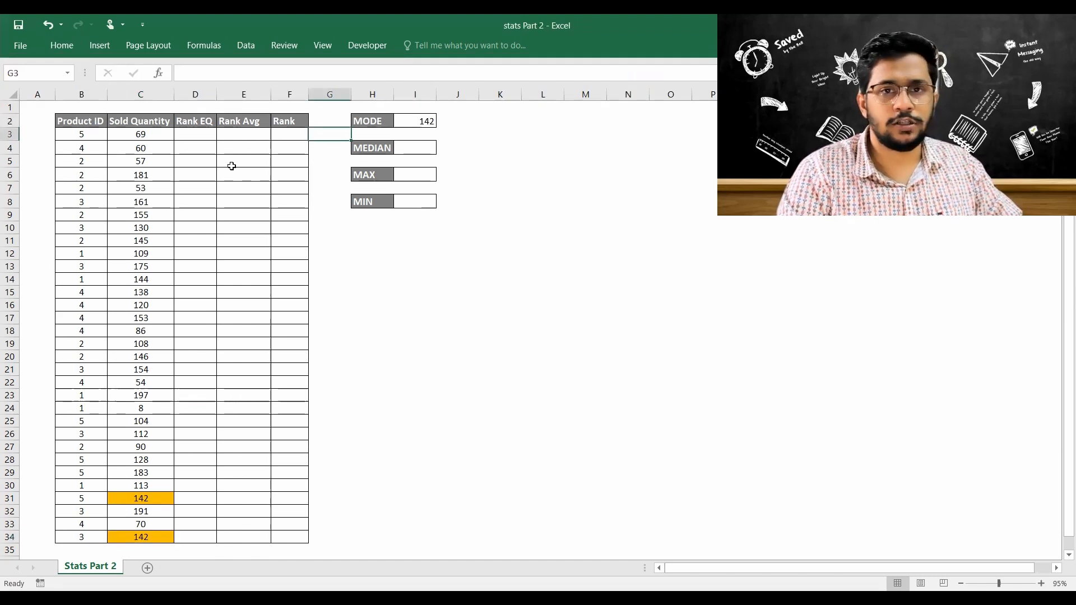
key(F2)
text(=)
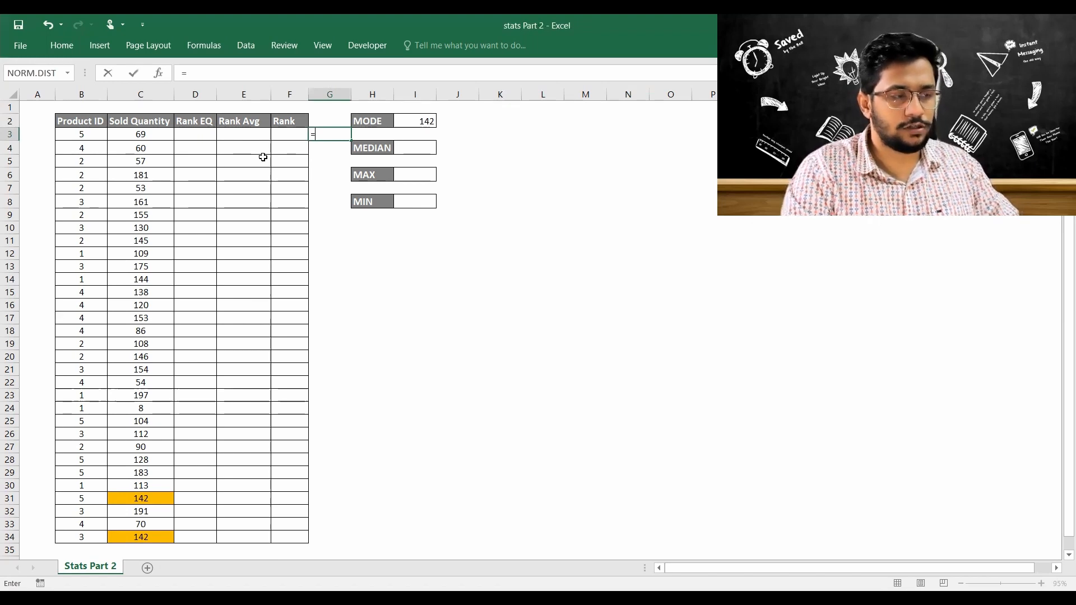
text(countif)
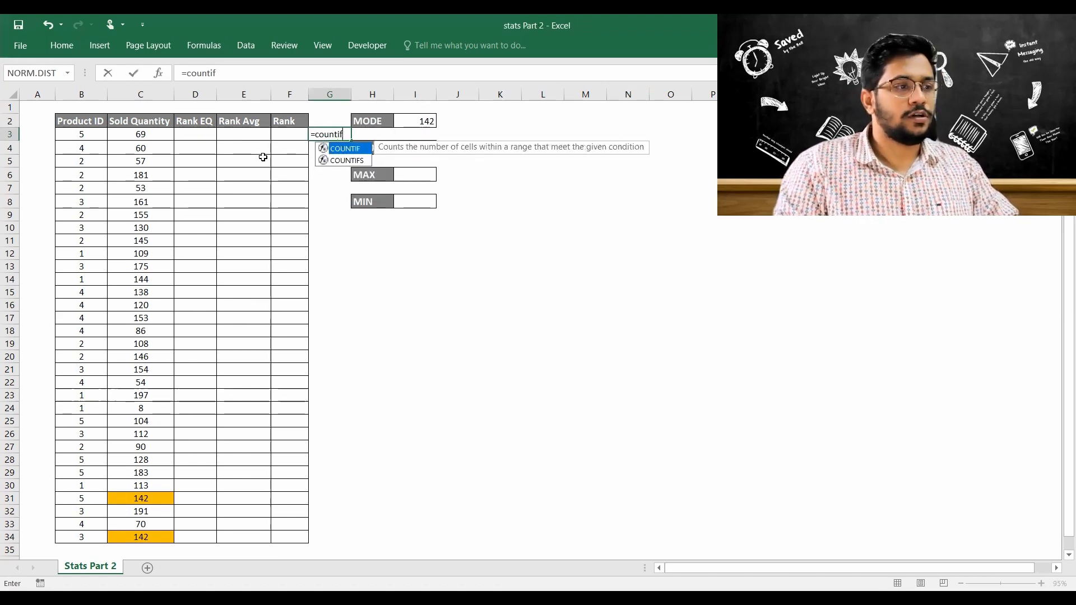
key(Tab)
key(Left)
key(Left)
key(Left)
key(Left)
key(ctrl+shift+Down)
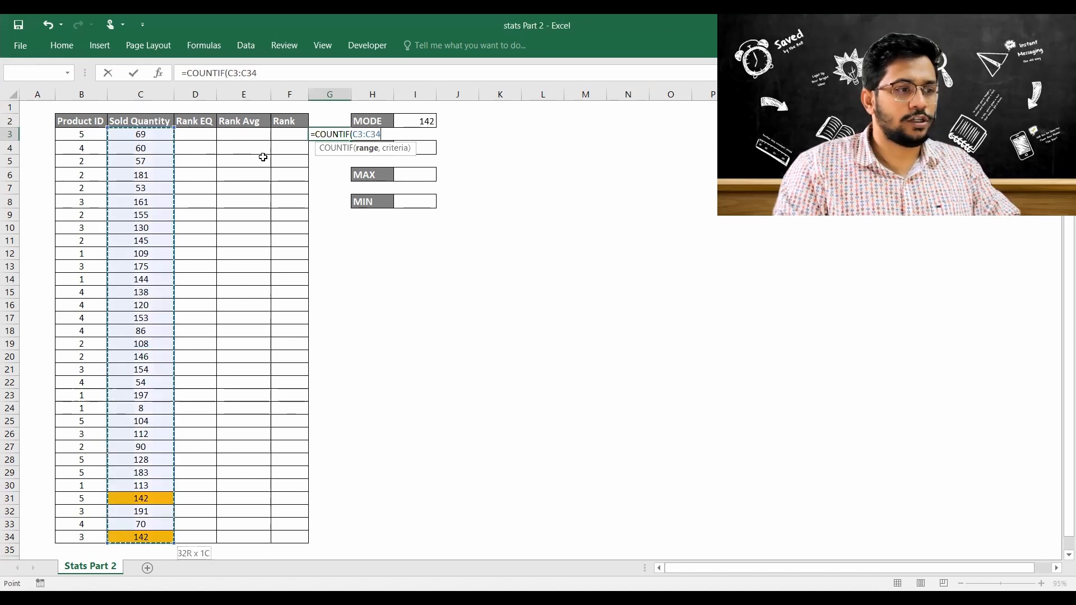
key(F4)
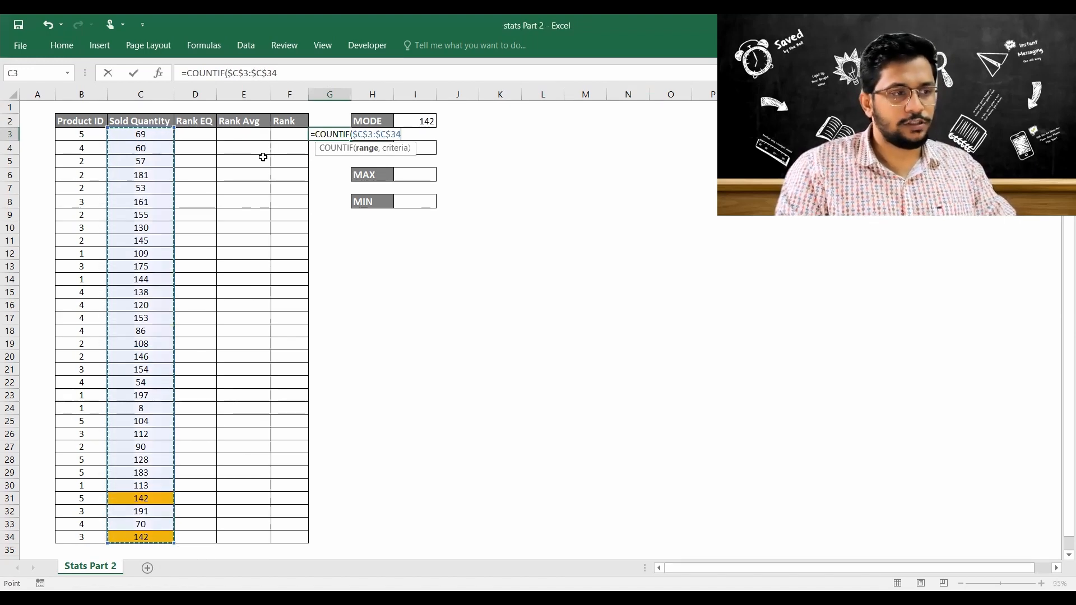
text(,)
key(Left)
key(Left)
key(Left)
key(Left)
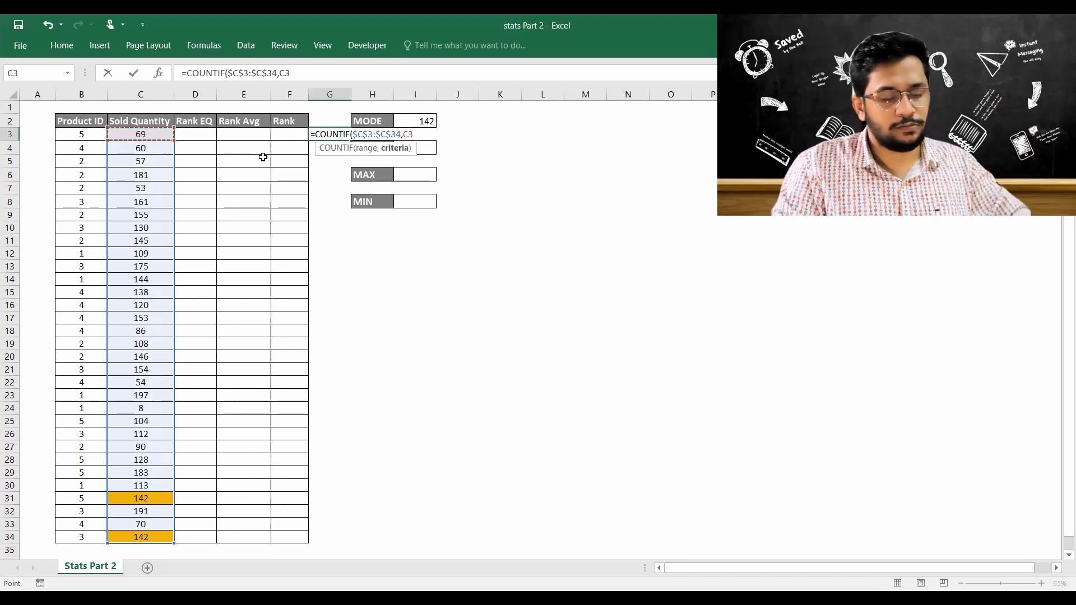
key(ctrl+Return)
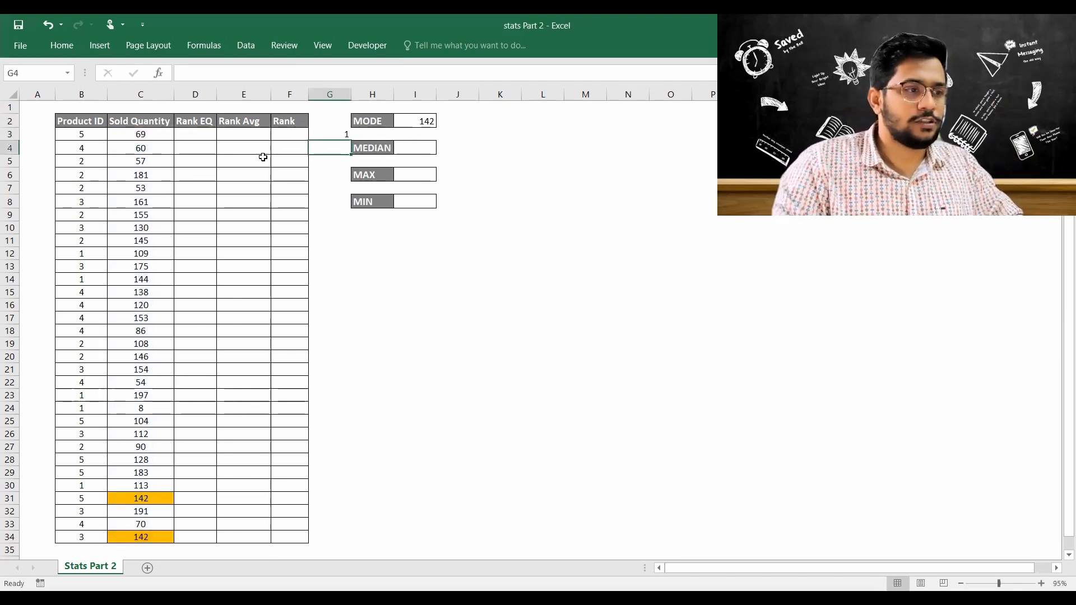
- Fill the COUNTIF formula from G3 down to G34, the last row of the data
key(Left)
key(Left)
key(Left)
key(Left)
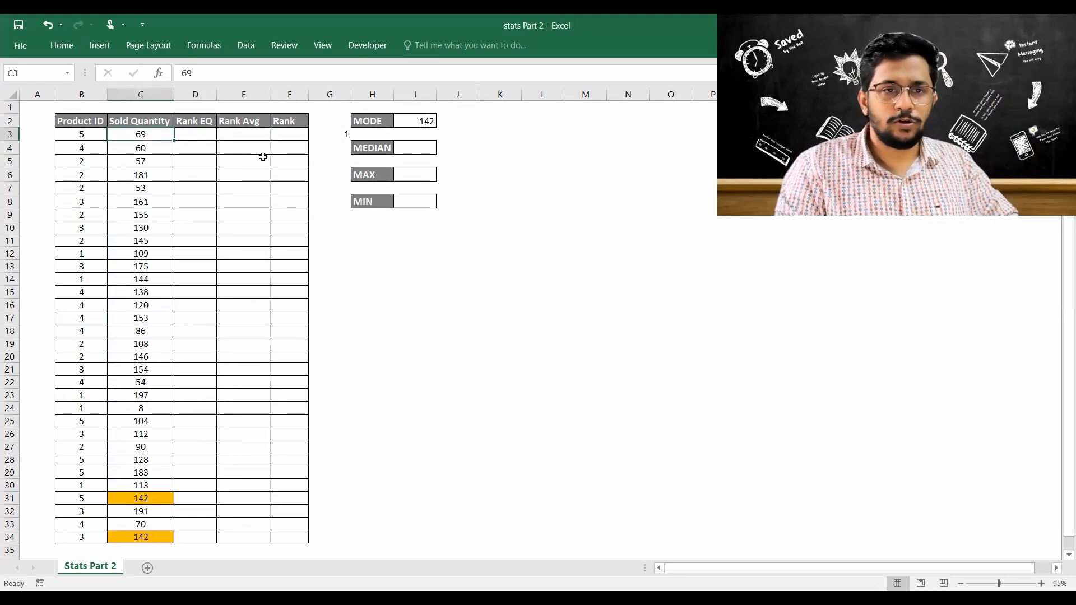
key(ctrl+Down)
key(Right)
key(Right)
key(Right)
key(Right)
key(ctrl+shift+Up)
key(ctrl+d)
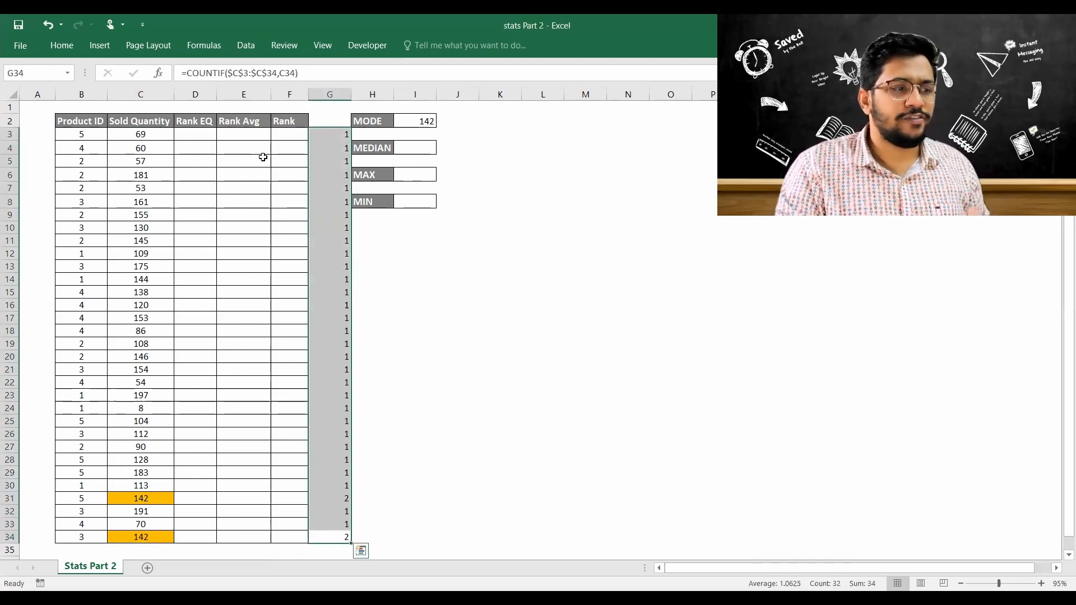
- Apply the same orange-gold fill to the COUNTIF cells G34 and G31 beside the repeated quantities
click(332, 501)
key(Down)
key(Down)
key(Down)
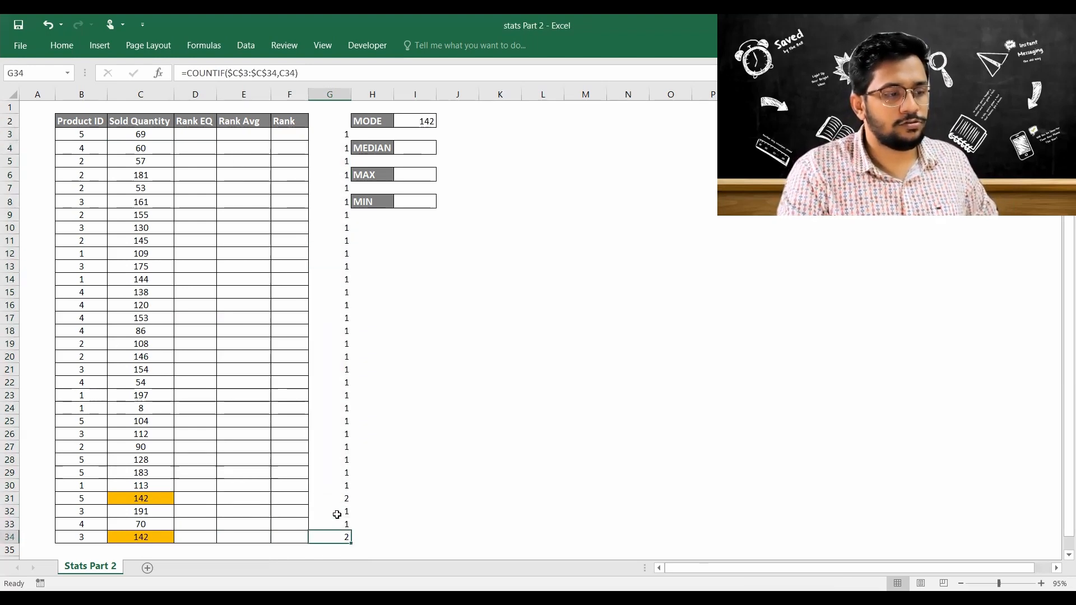
click(61, 45)
click(203, 89)
click(337, 498)
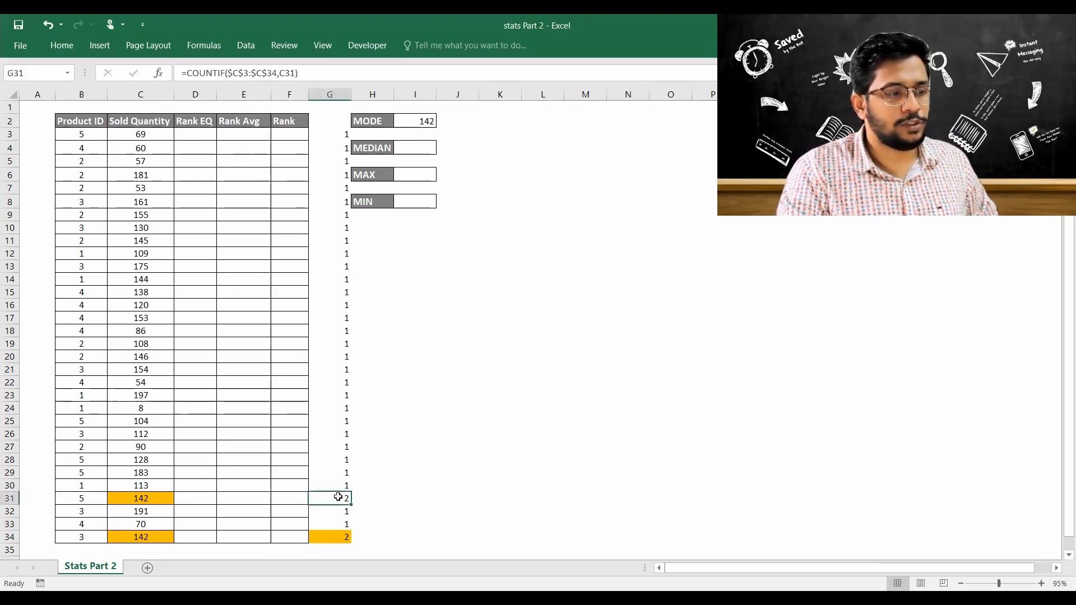
click(76, 48)
click(198, 89)
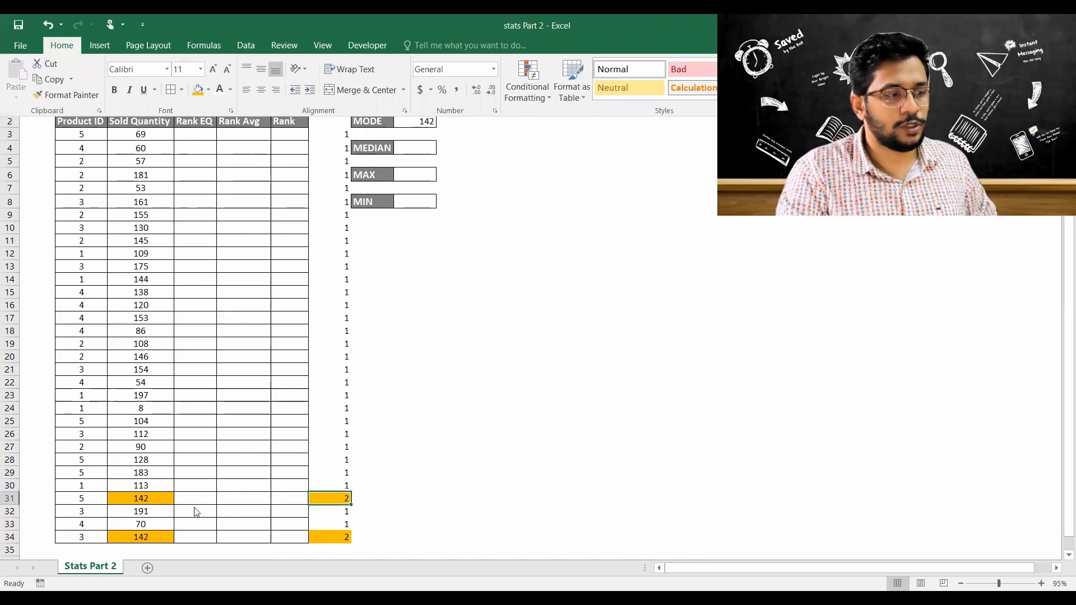
click(312, 500)
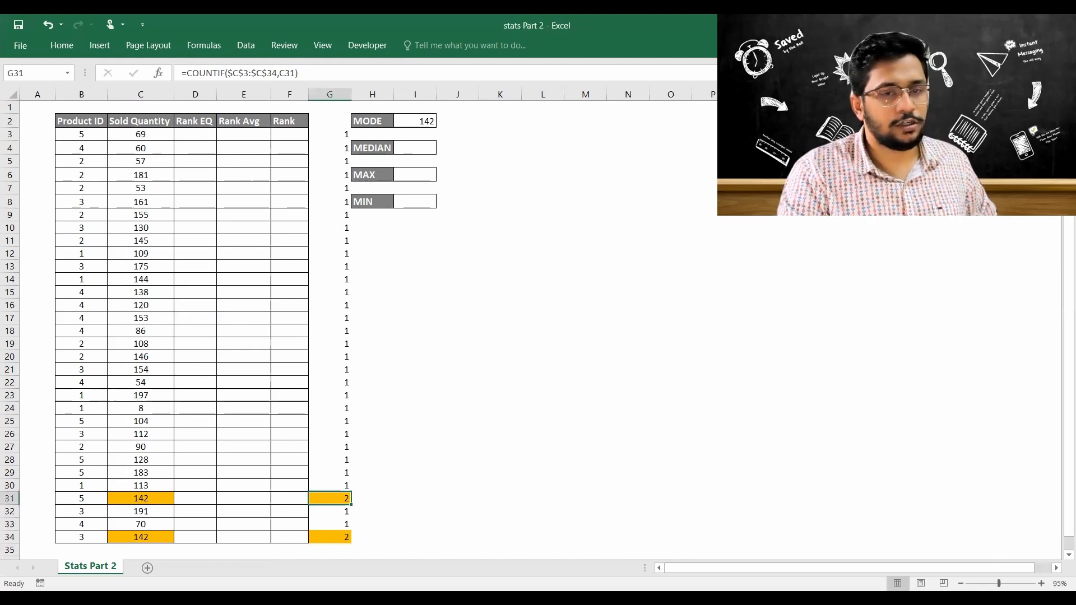
- Copy the sold quantities C3:C34 into column L starting at L3
click(407, 150)
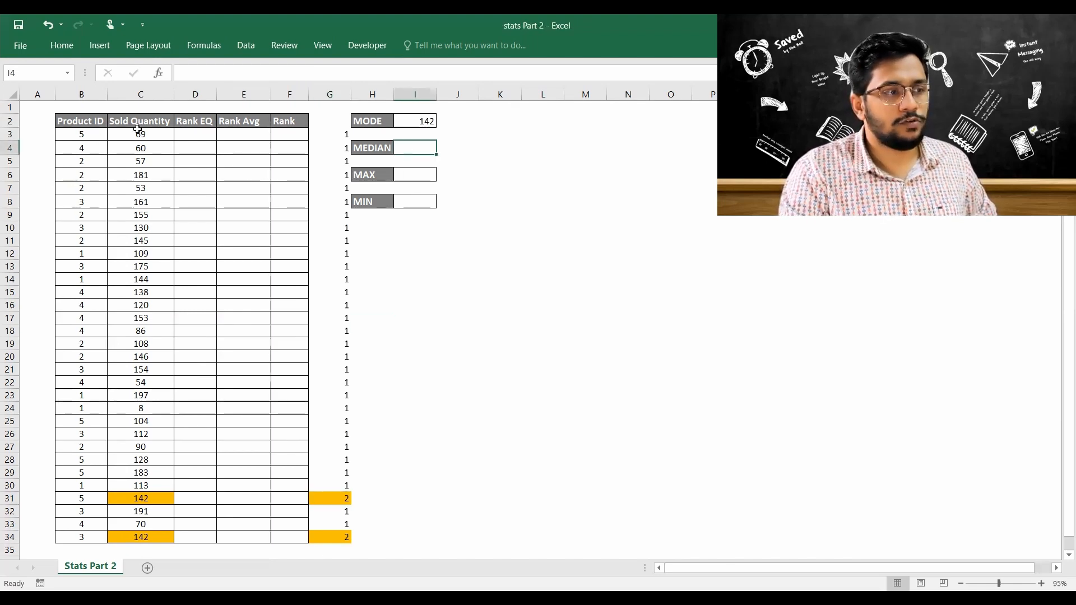
drag(141, 134, 162, 510)
key(ctrl+c)
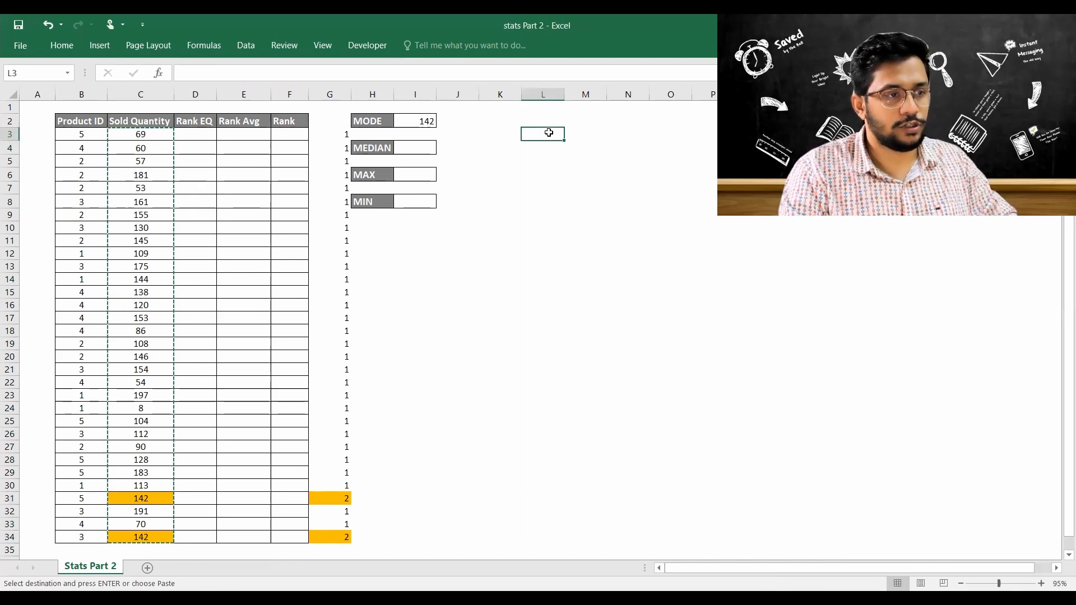
key(ctrl+v)
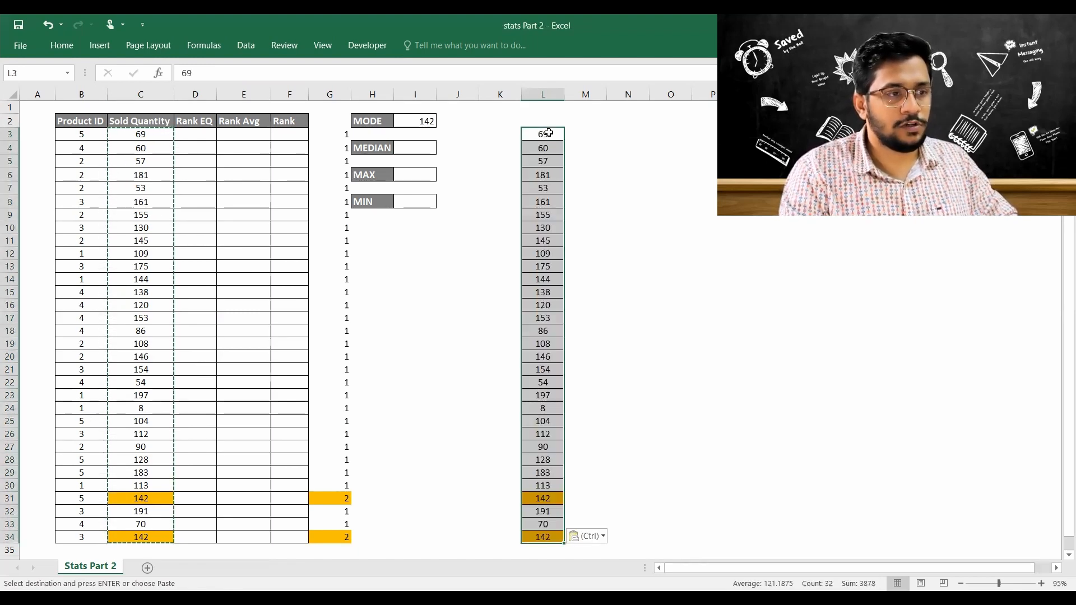
- Add the header Nos in L2, turn on its filter and sort the copied quantities from smallest to largest
click(549, 121)
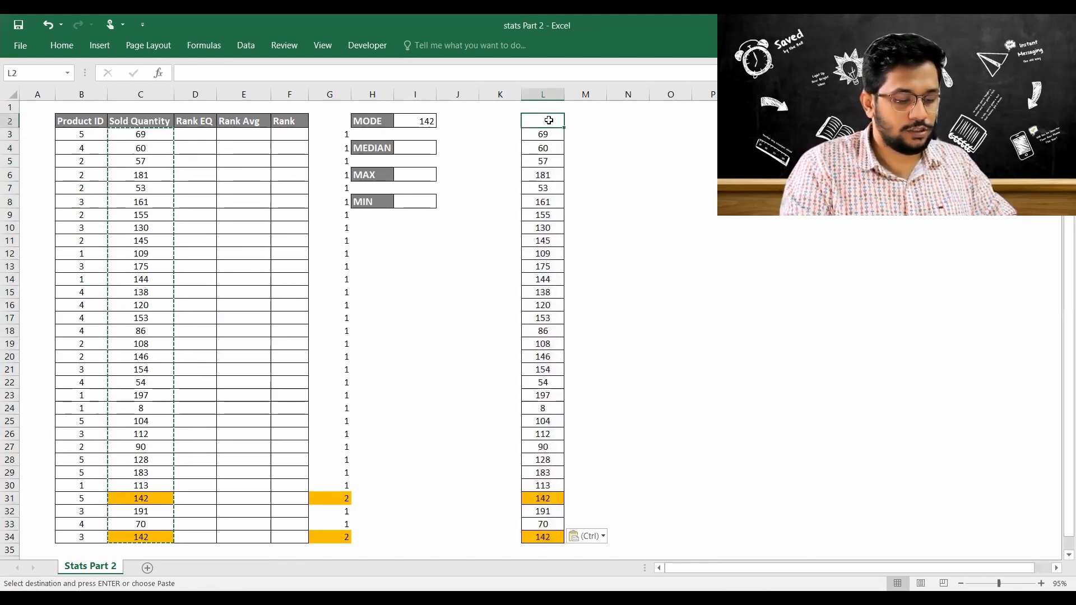
text(Nos)
key(Right)
key(Left)
key(ctrl+shift+l)
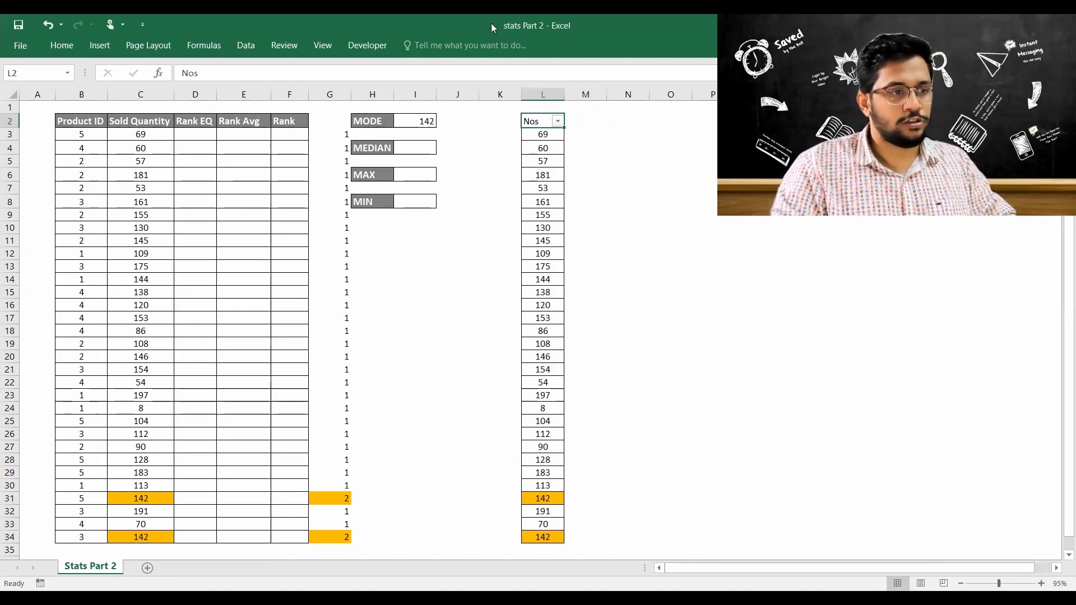
key(alt+Down)
key(s)
- Start a serial numbering beside the sorted quantities by entering =M2+1 in M3
key(Down)
key(Right)
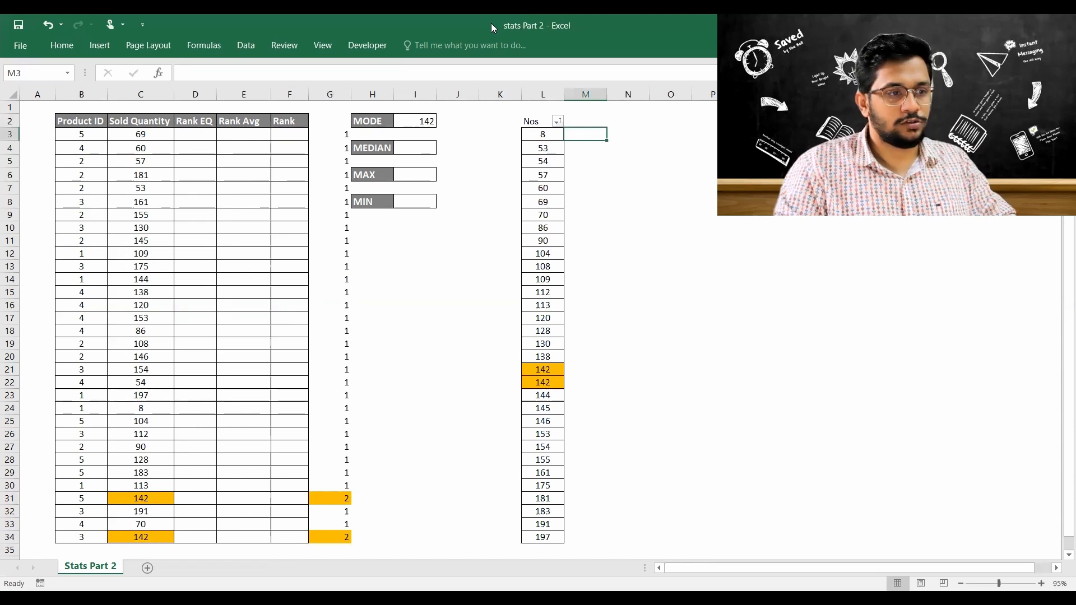
text(=)
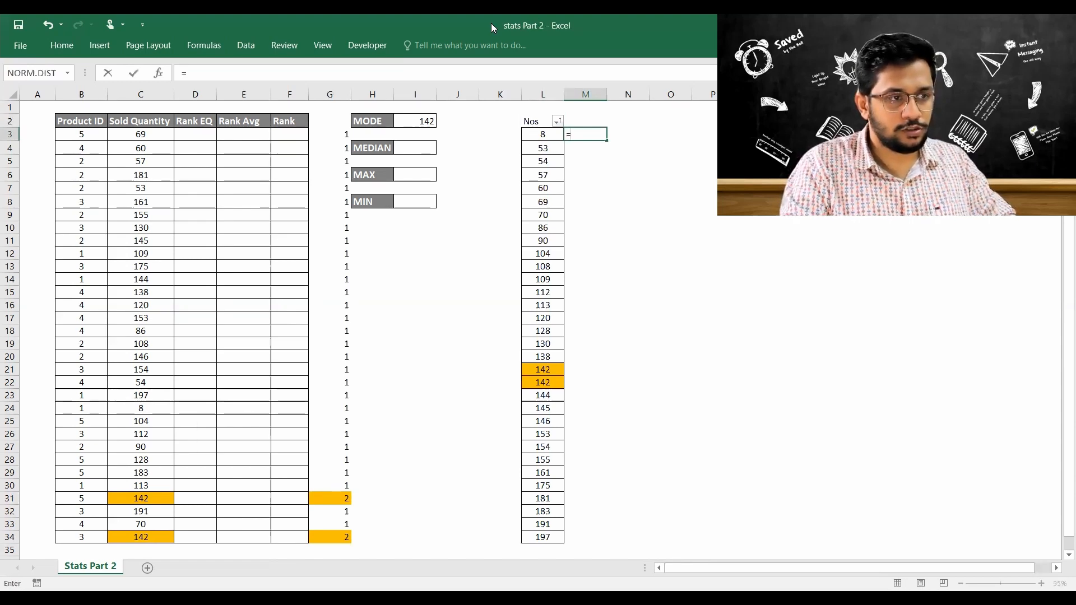
key(Up)
text(+)
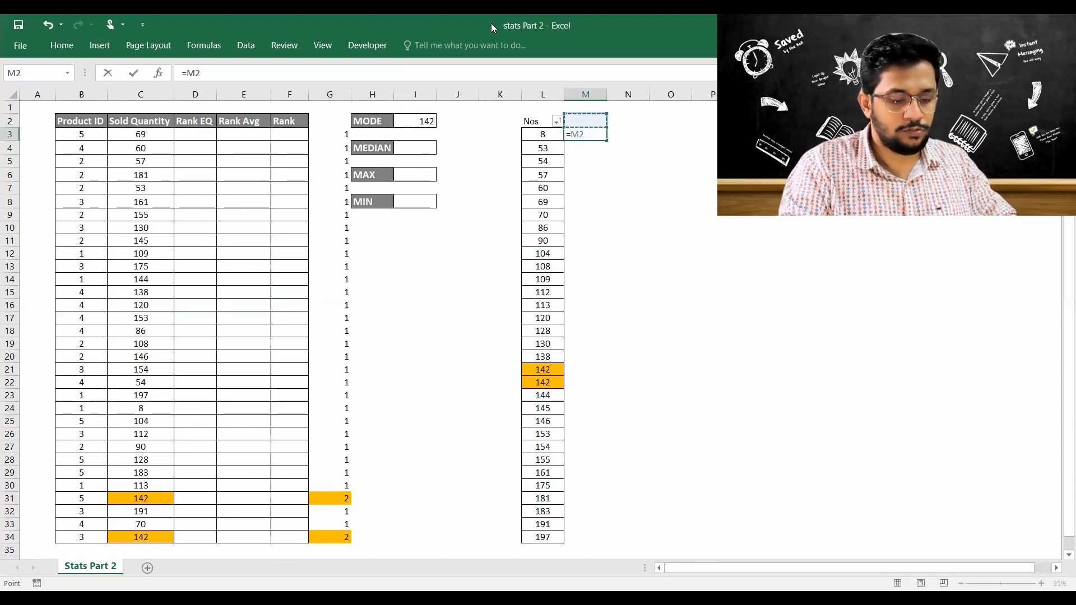
text(1)
key(Return)
key(Up)
key(Up)
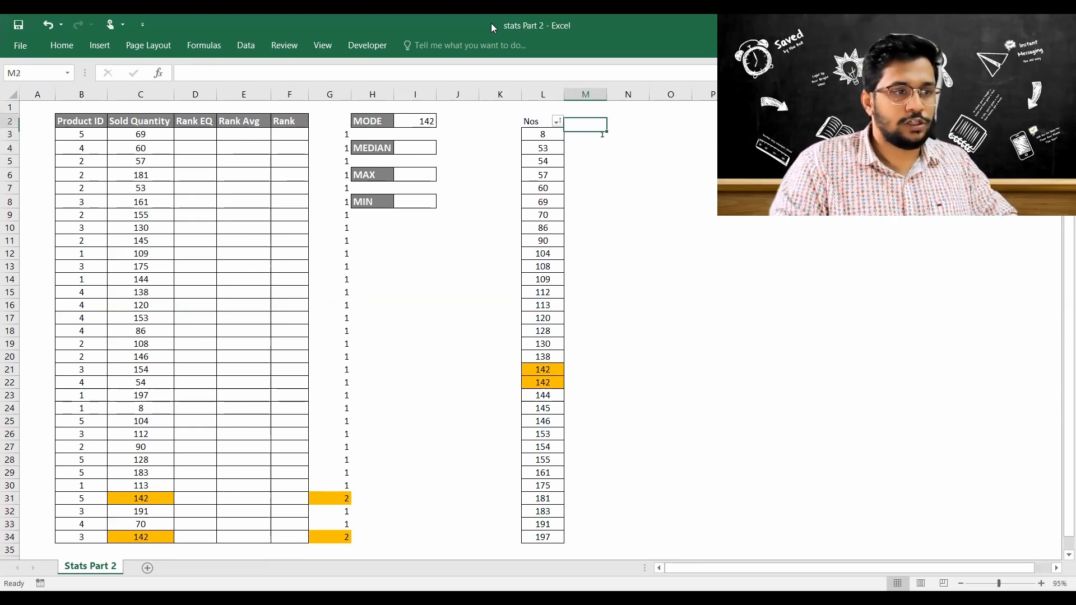
- Fill the =M2+1 serial formula down column M through M34, alongside all the sorted quantities
key(Down)
key(Left)
key(ctrl+Down)
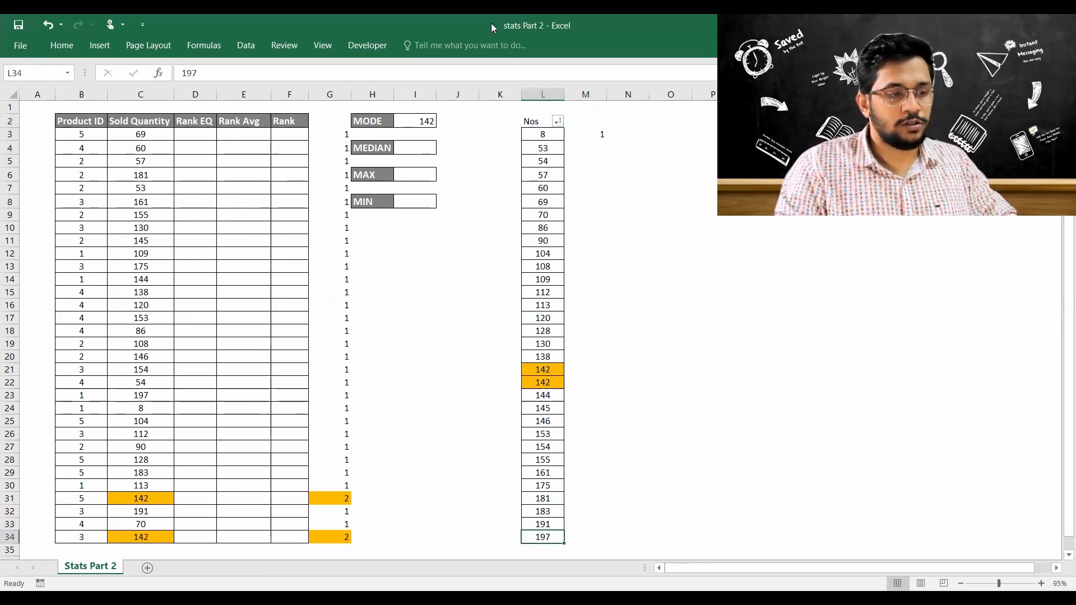
key(Right)
key(ctrl+Up)
key(Delete)
key(ctrl+z)
key(Left)
key(ctrl+Down)
key(Right)
key(ctrl+shift+Up)
key(ctrl+d)
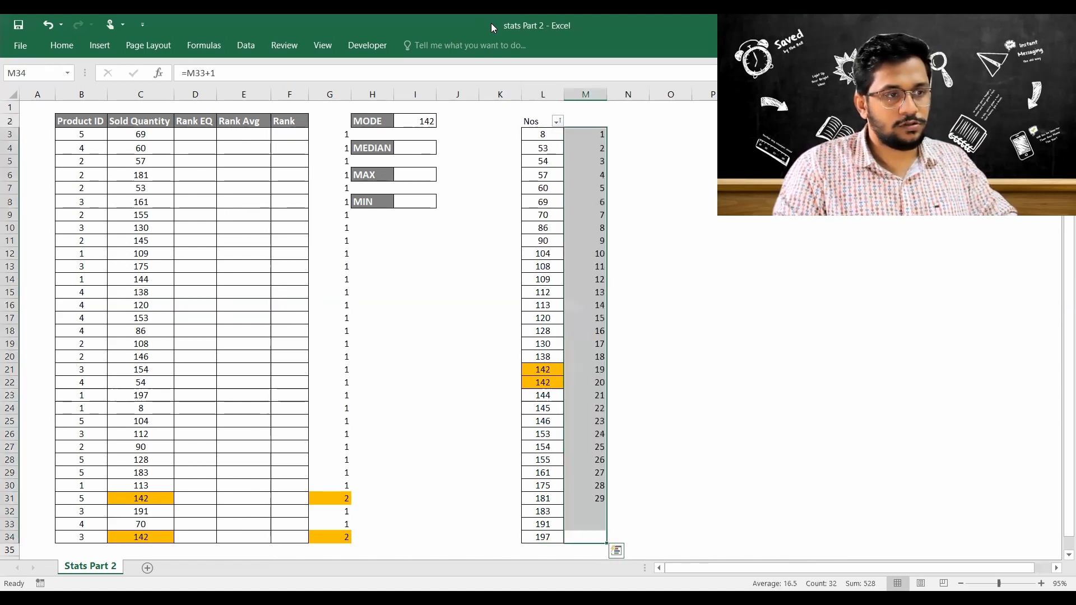
- Review the serial numbers in M3:M34 against the sorted quantities in column L
key(Up)
key(Up)
key(Up)
key(Up)
key(Up)
key(Up)
key(Up)
key(Up)
key(Up)
key(Up)
key(Up)
key(Up)
key(Up)
key(Up)
key(Up)
key(Up)
key(Up)
key(Up)
key(Up)
key(Up)
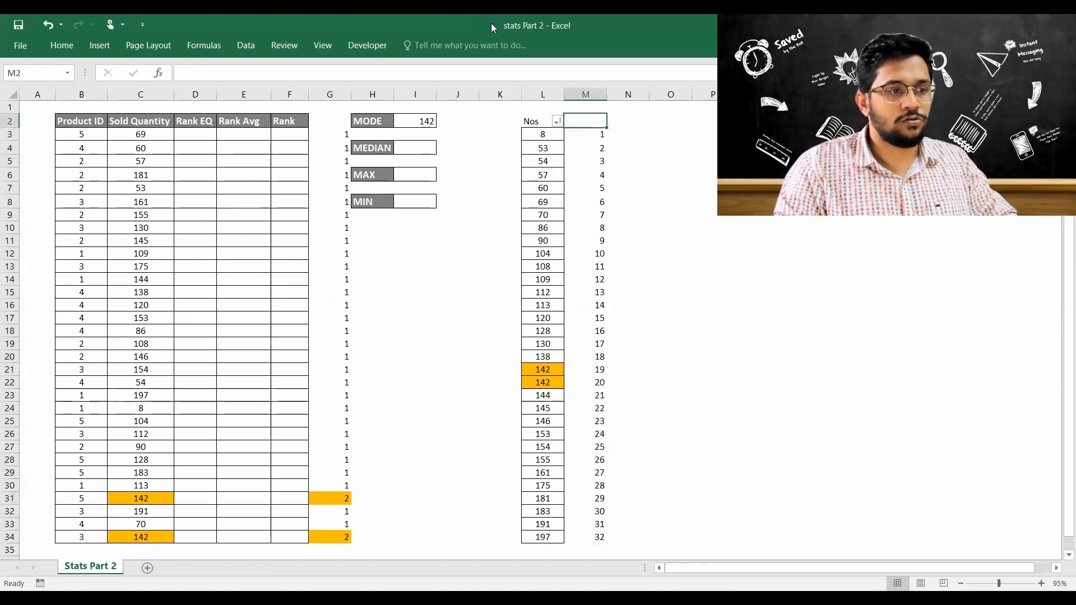
key(Down)
key(Down)
key(ctrl+shift+Down)
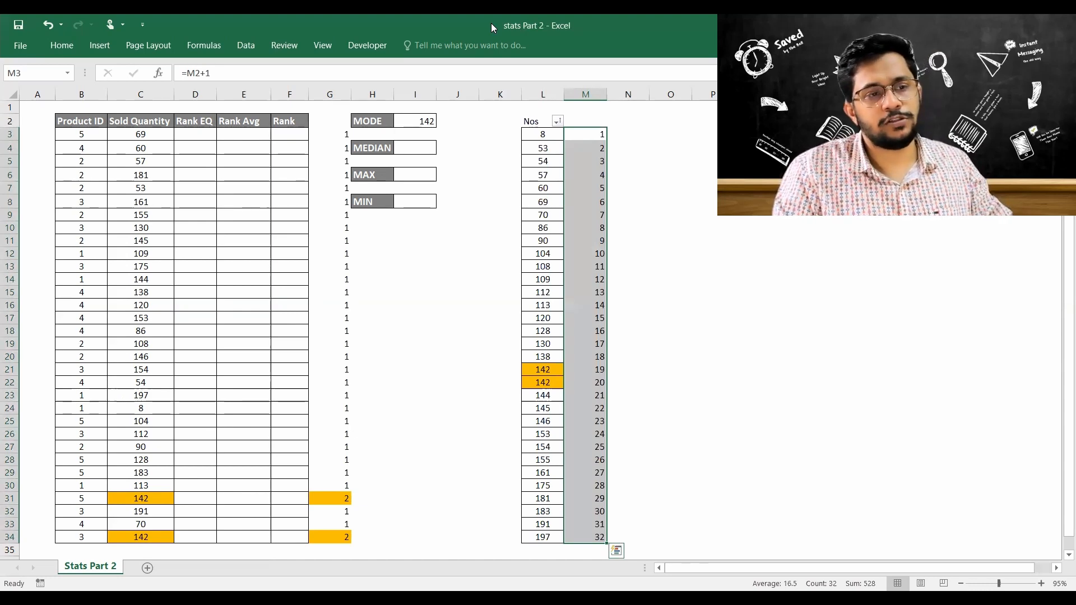
key(Left)
key(Down)
key(Down)
key(Left)
key(Left)
key(Down)
key(Down)
key(Down)
key(Down)
key(Down)
key(Down)
key(Down)
key(Down)
key(Down)
key(Down)
text(q)
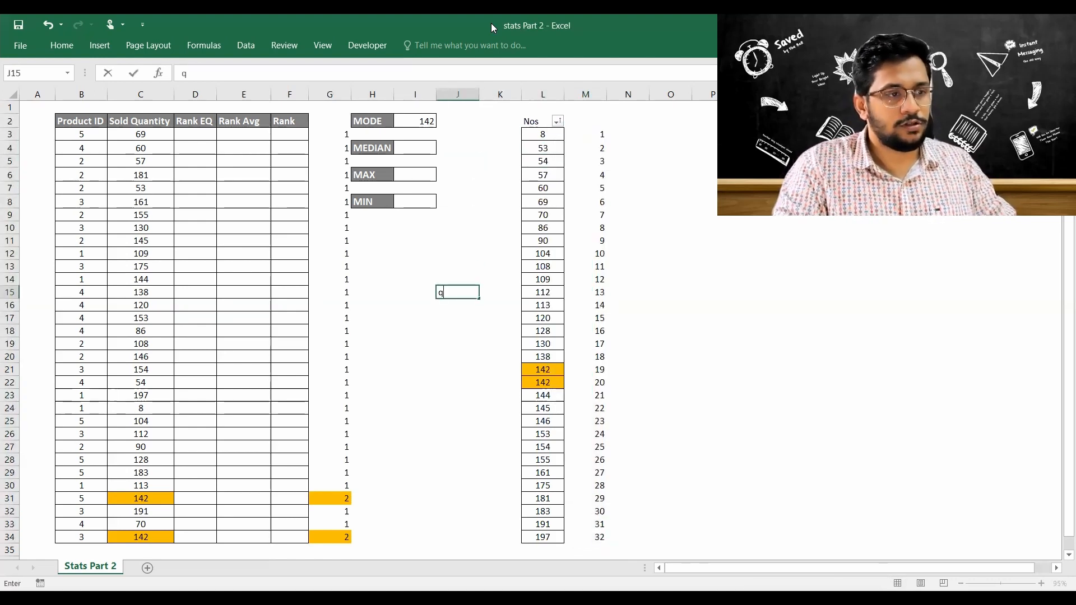
key(Escape)
- Copy the serial numbers 1 to 5 from M3:M7 and paste them as values starting at J14
key(Right)
key(Right)
key(Up)
key(Up)
key(Up)
key(Up)
key(Up)
key(Up)
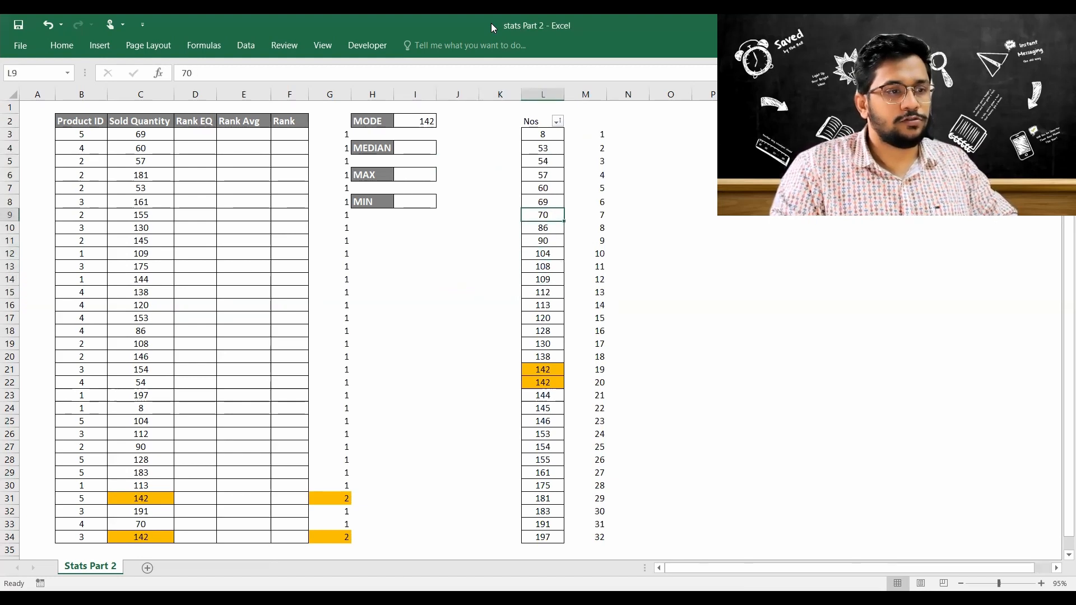
key(Up)
key(Right)
key(Up)
key(shift+Up)
key(shift+Up)
key(shift+Up)
key(shift+Up)
key(ctrl+c)
click(436, 277)
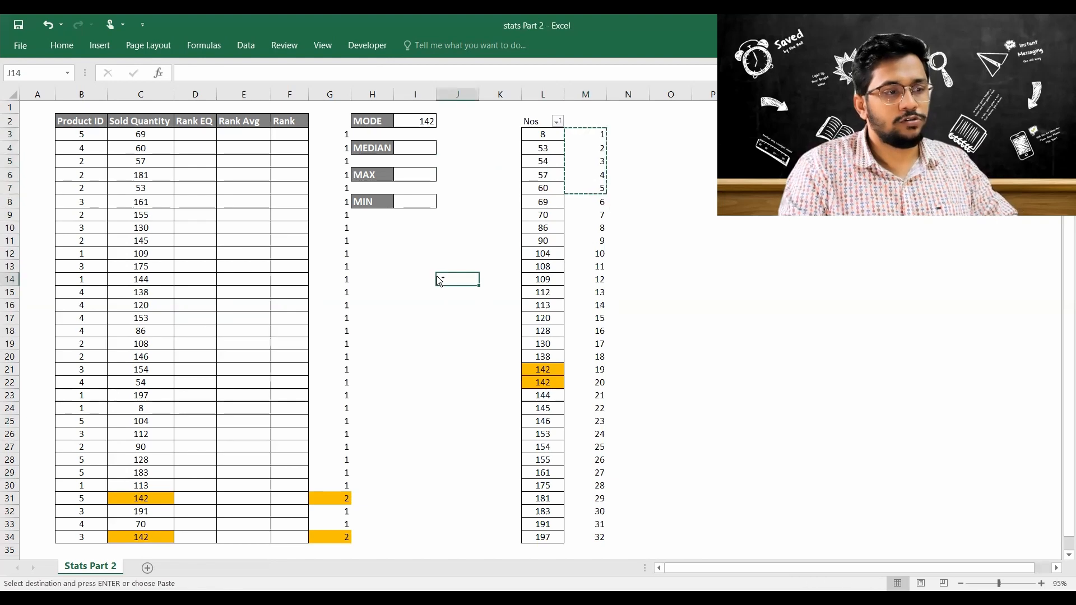
key(ctrl+alt+v)
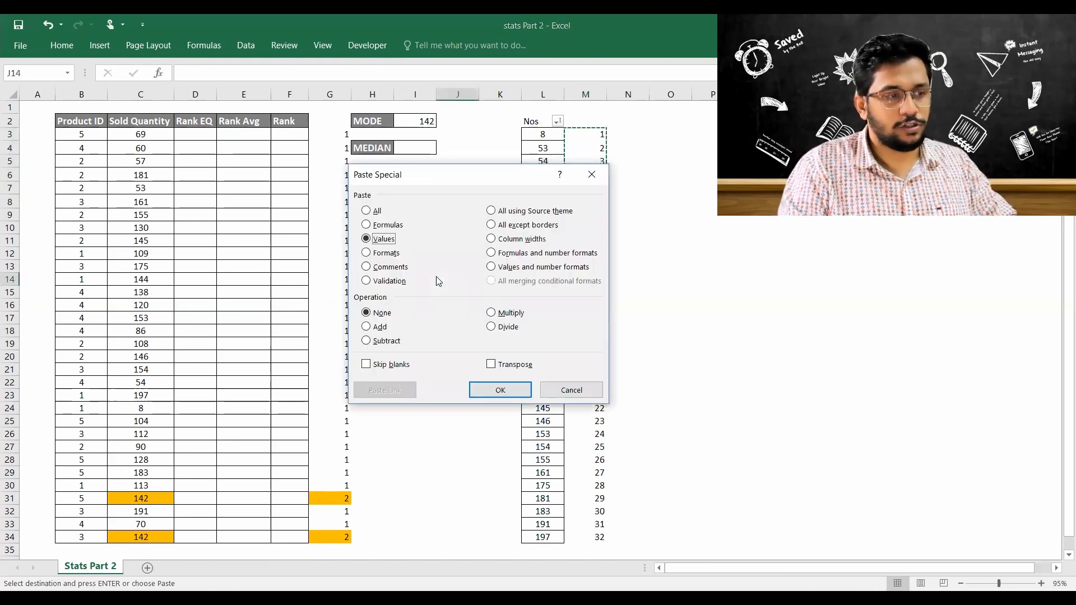
key(Return)
- Apply the orange-gold fill to J16, the middle number of the five-number sample
key(Down)
key(Down)
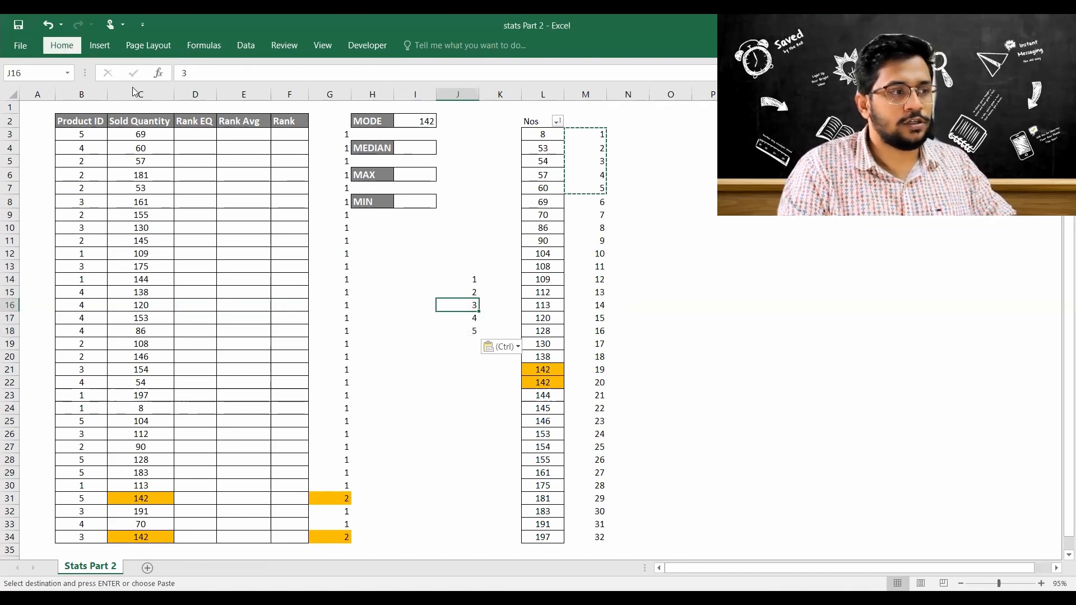
click(61, 44)
click(203, 93)
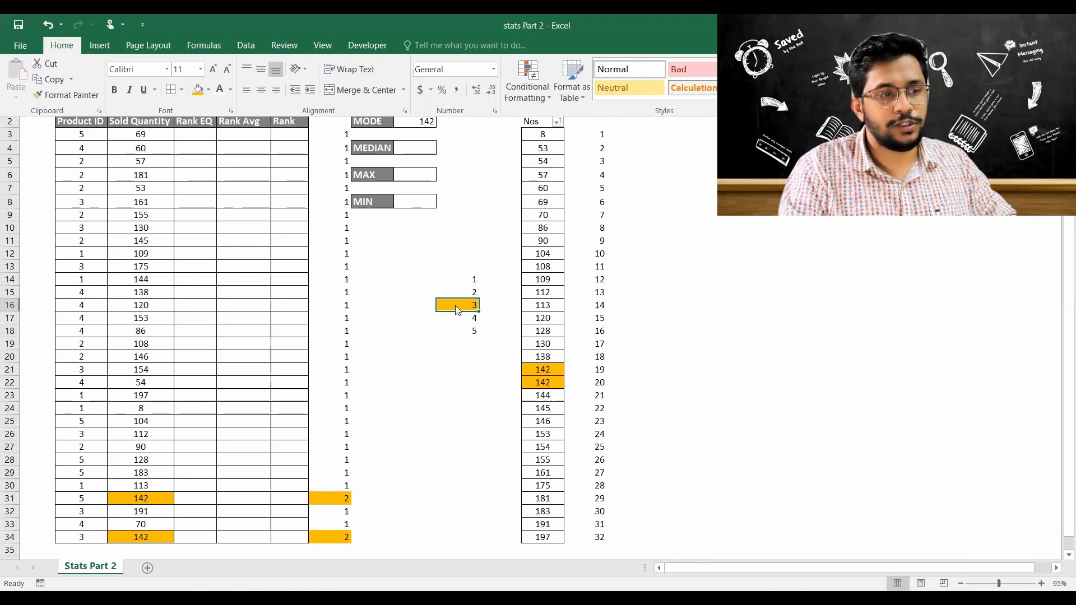
- Calculate the median of the five sample numbers in I16 with =MEDIAN($J$14:$J$18)
click(411, 305)
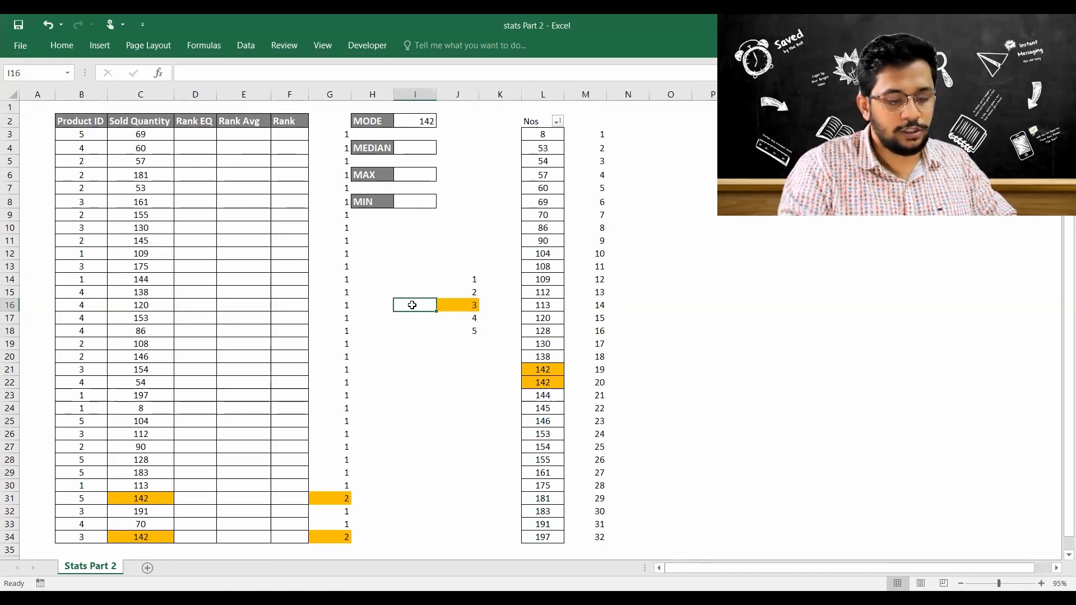
text(=median)
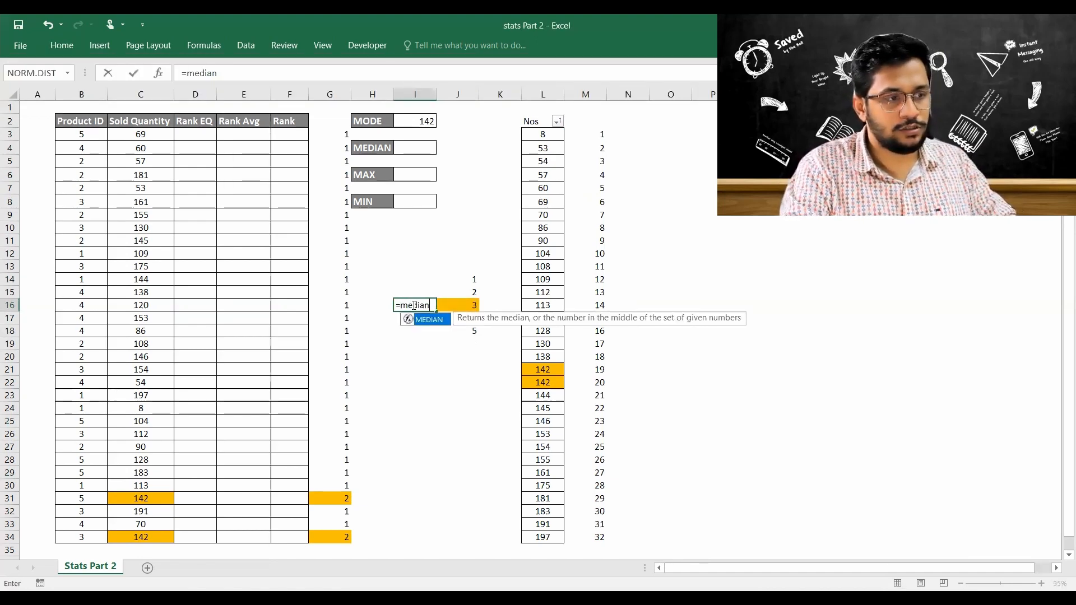
key(Tab)
key(Right)
key(Up)
key(Up)
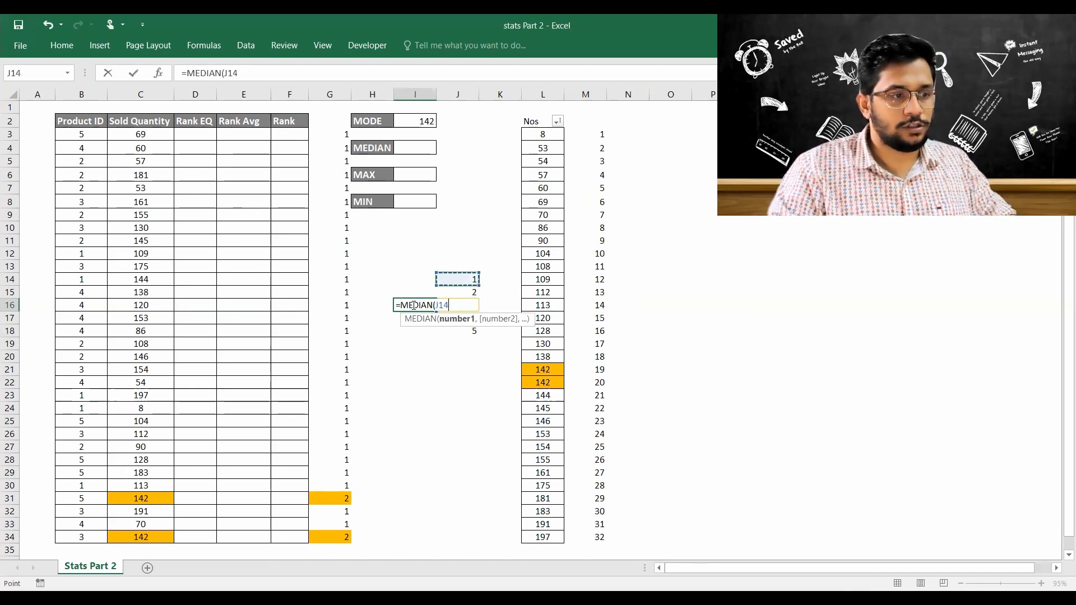
key(shift+Down)
key(shift+Down)
key(shift+Down)
key(shift+Down)
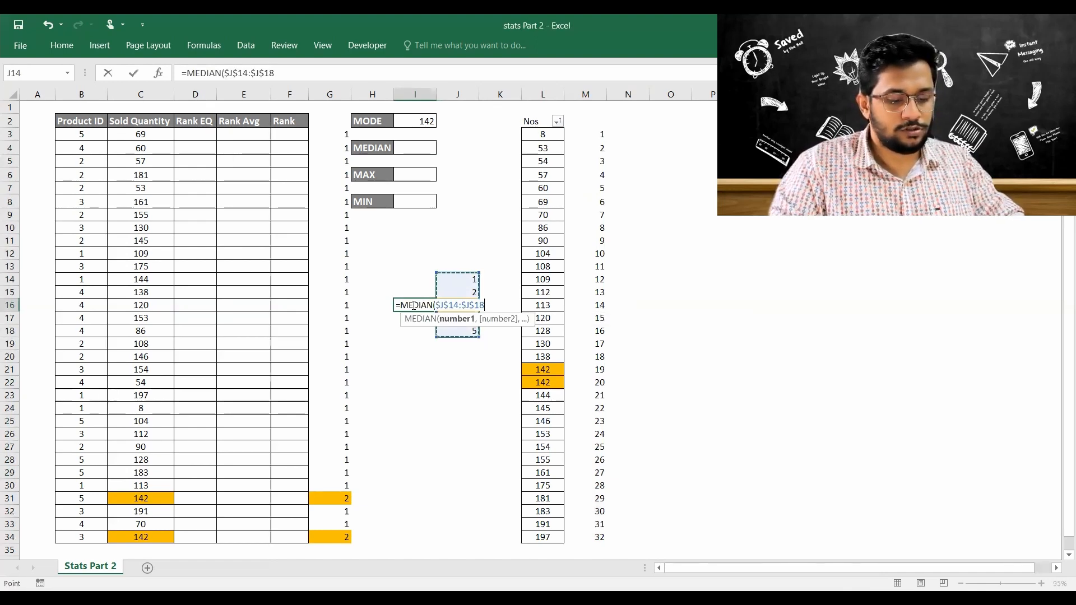
key(Return)
click(412, 305)
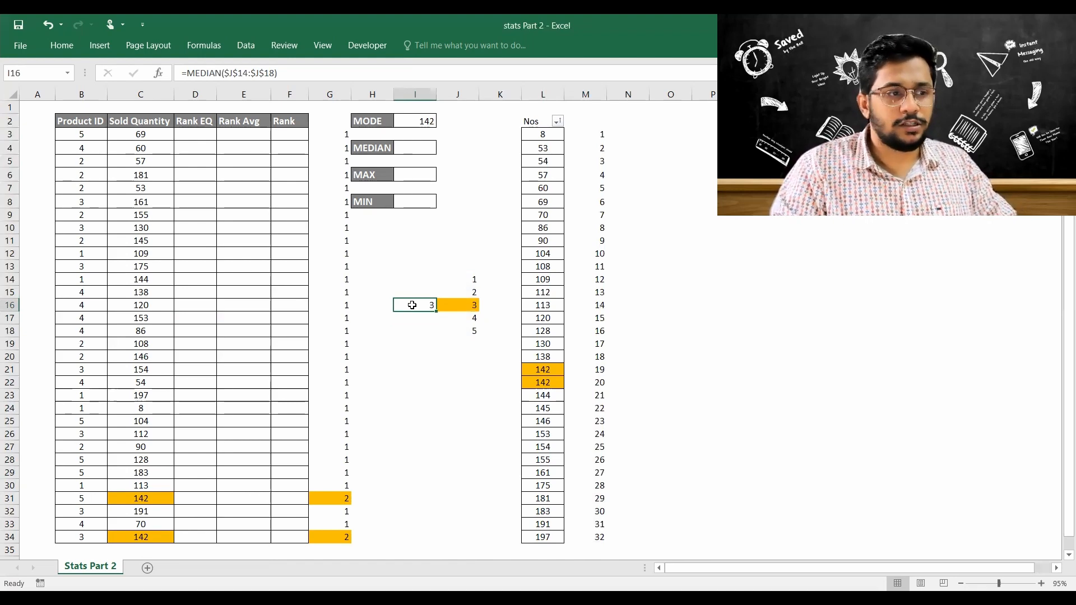
- Extend the sample list by entering 6 in J19
key(Right)
key(Down)
key(Down)
key(Down)
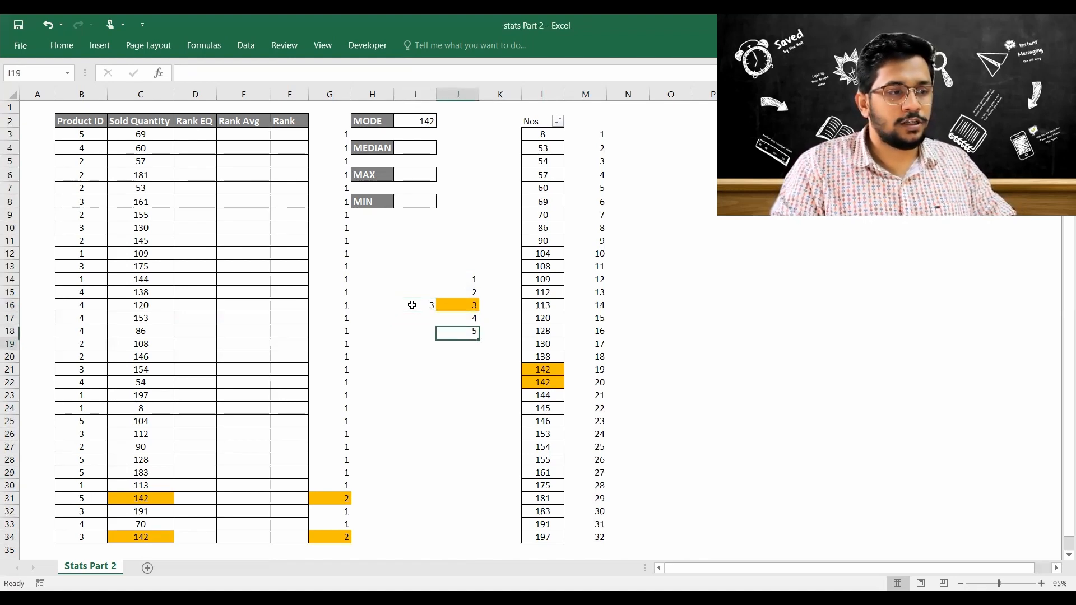
text(6)
key(Tab)
- Select the two middle sample numbers in J16:J17 to check their average
key(Up)
key(Up)
key(Up)
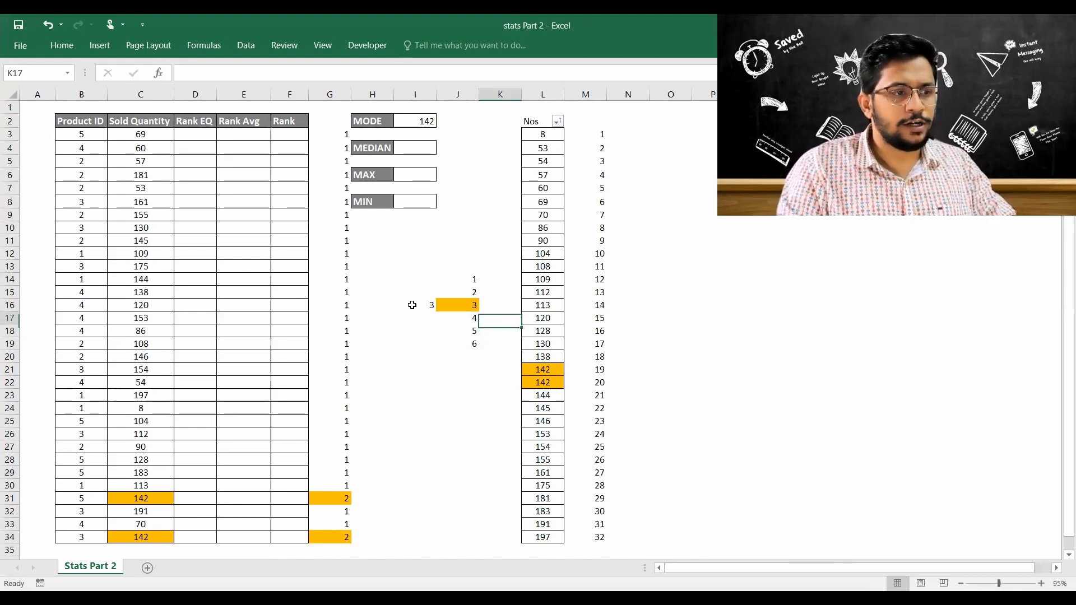
key(Left)
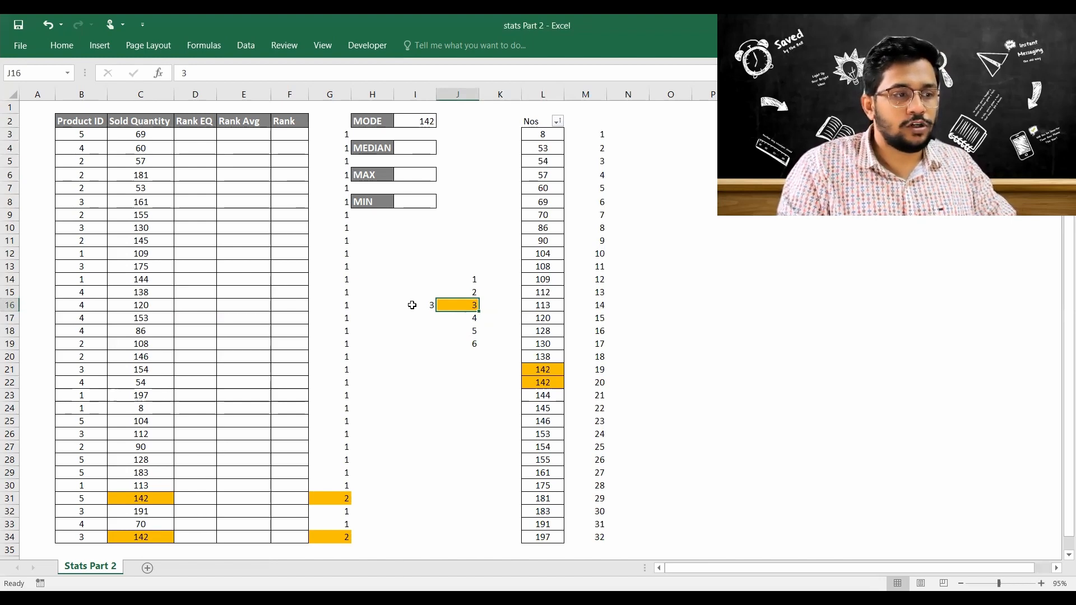
key(Left)
key(Right)
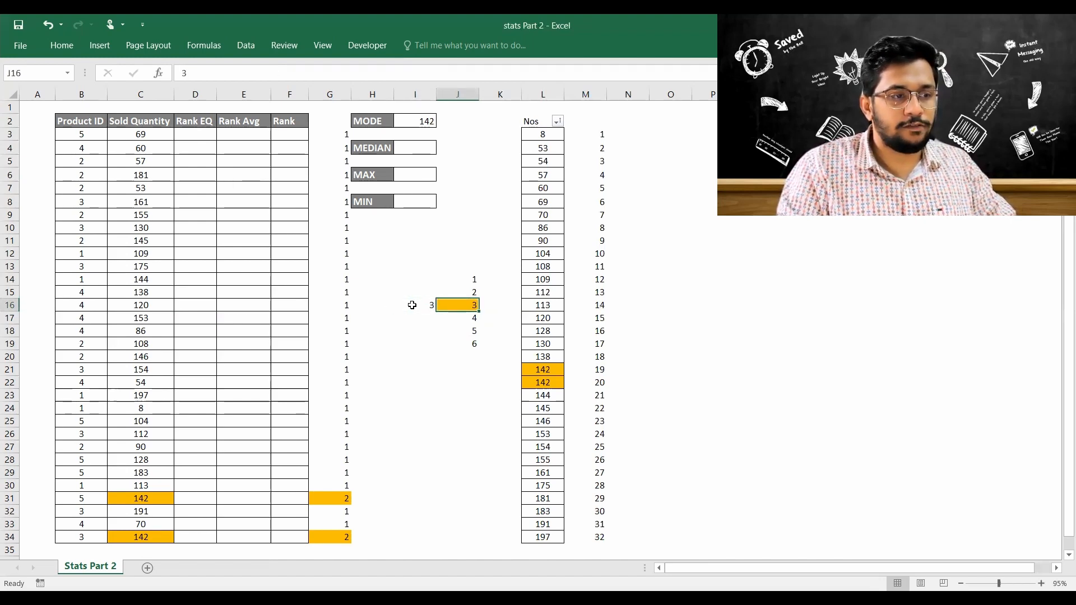
key(shift+Down)
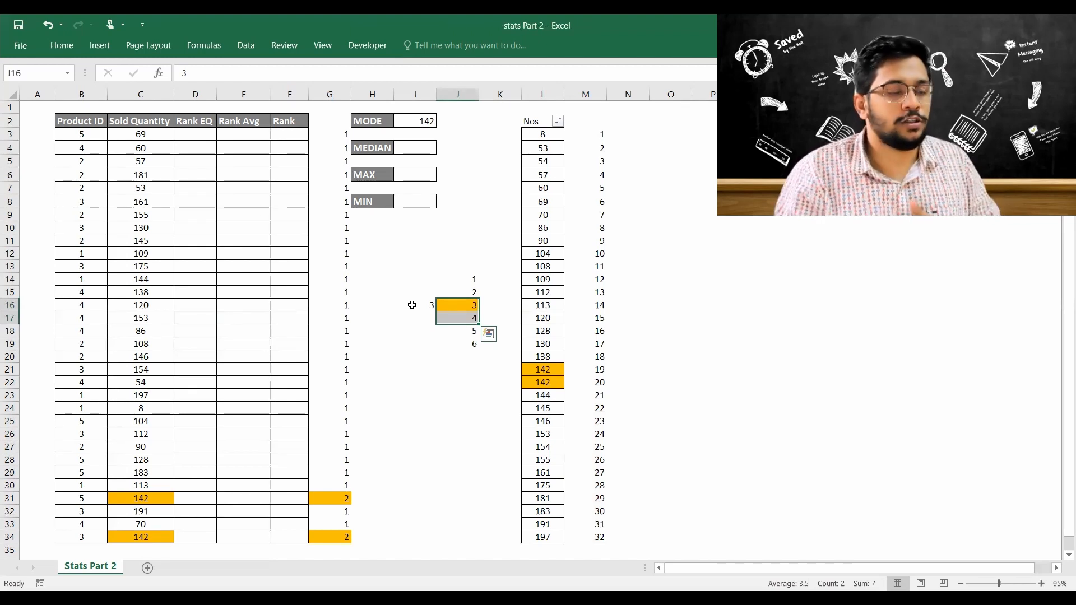
- Calculate the median of the sold quantities in I4 with =MEDIAN($C$3:$C$34)
click(421, 146)
text(=)
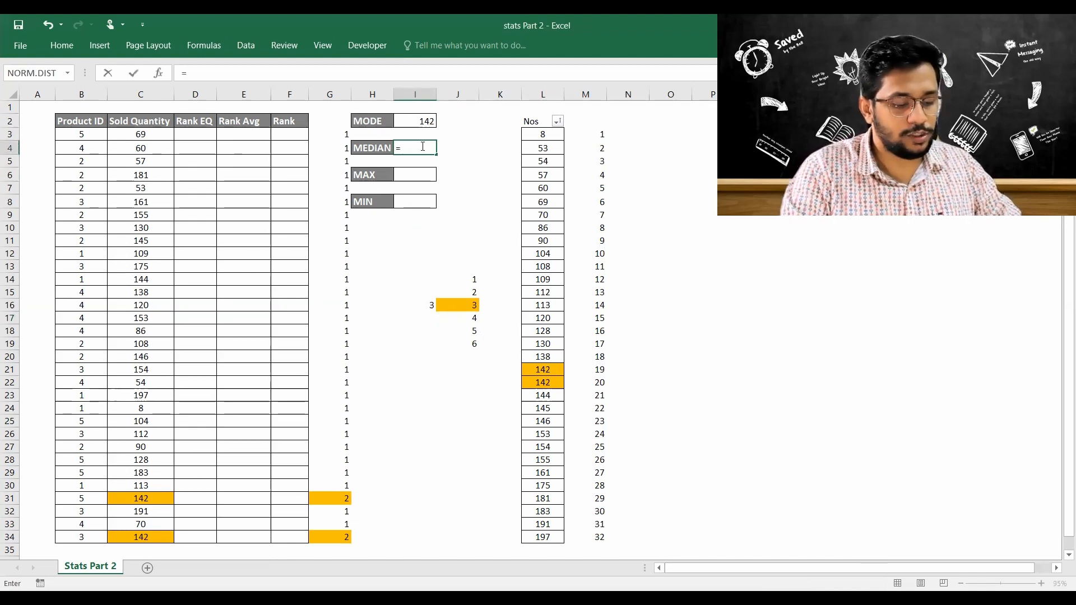
text(media)
key(Tab)
key(Left)
key(Left)
key(Left)
key(Left)
key(Left)
key(Left)
key(Up)
key(ctrl+shift+Down)
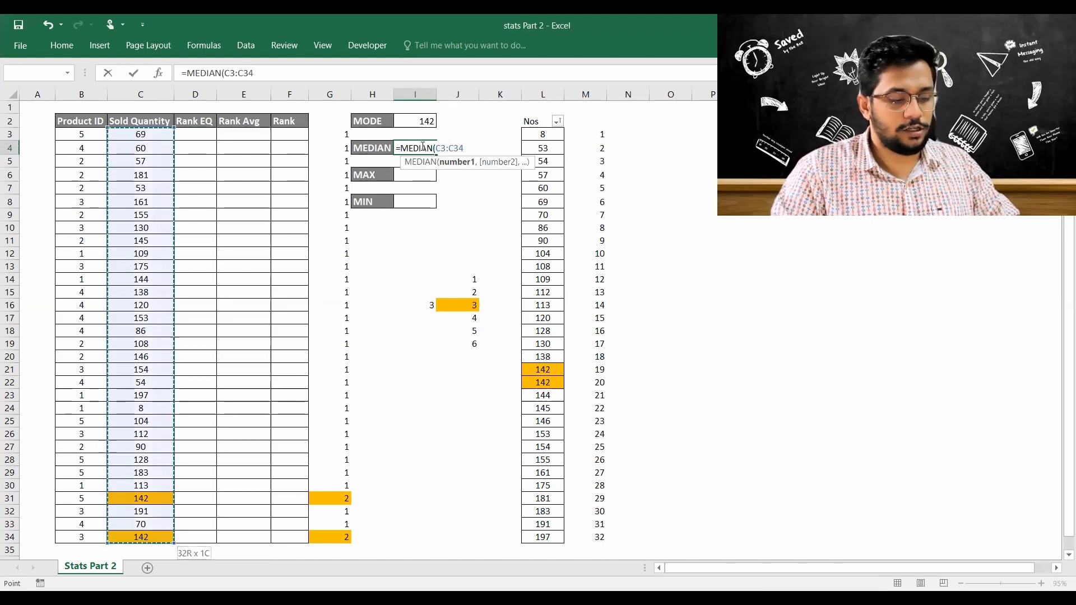
key(F4)
text())
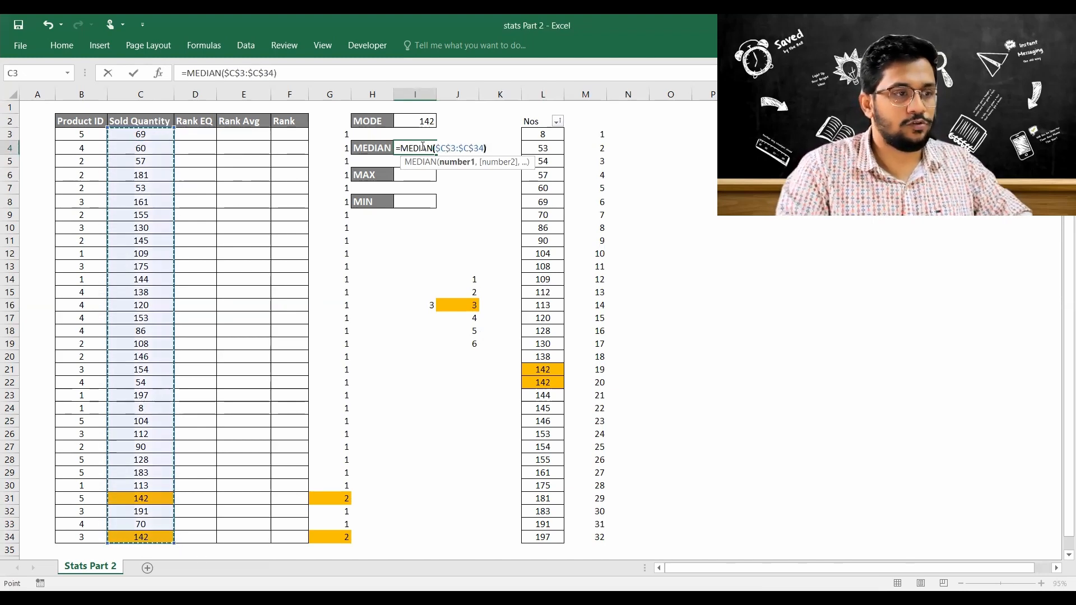
key(Return)
click(423, 147)
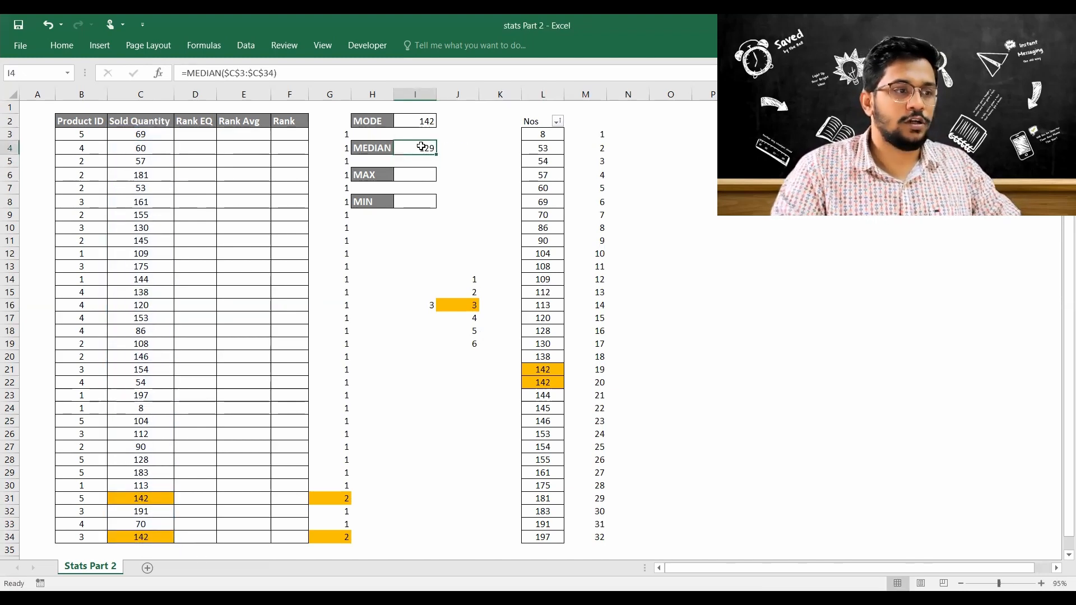
- Step through the position numbers in column M beside the sorted list to locate its middle
click(601, 276)
key(Down)
key(Down)
key(Down)
key(Down)
key(Down)
key(Down)
key(Down)
key(Down)
key(Down)
key(Down)
key(Down)
key(Down)
key(Down)
key(Down)
key(Down)
key(Down)
key(Down)
key(Down)
key(Down)
key(Down)
key(Down)
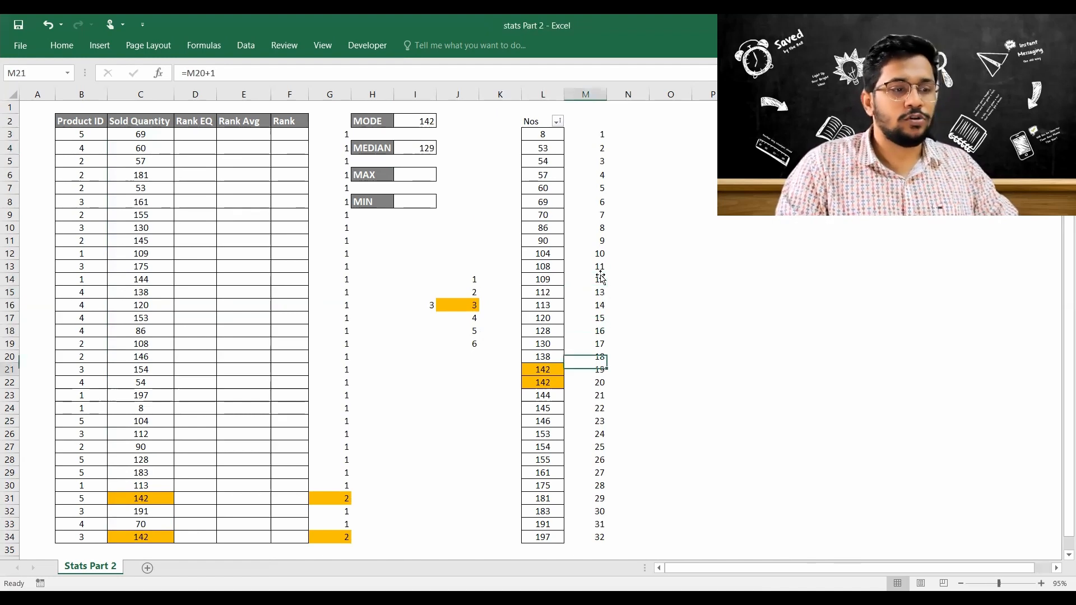
key(Up)
key(Up)
key(Up)
key(Up)
key(ctrl+Up)
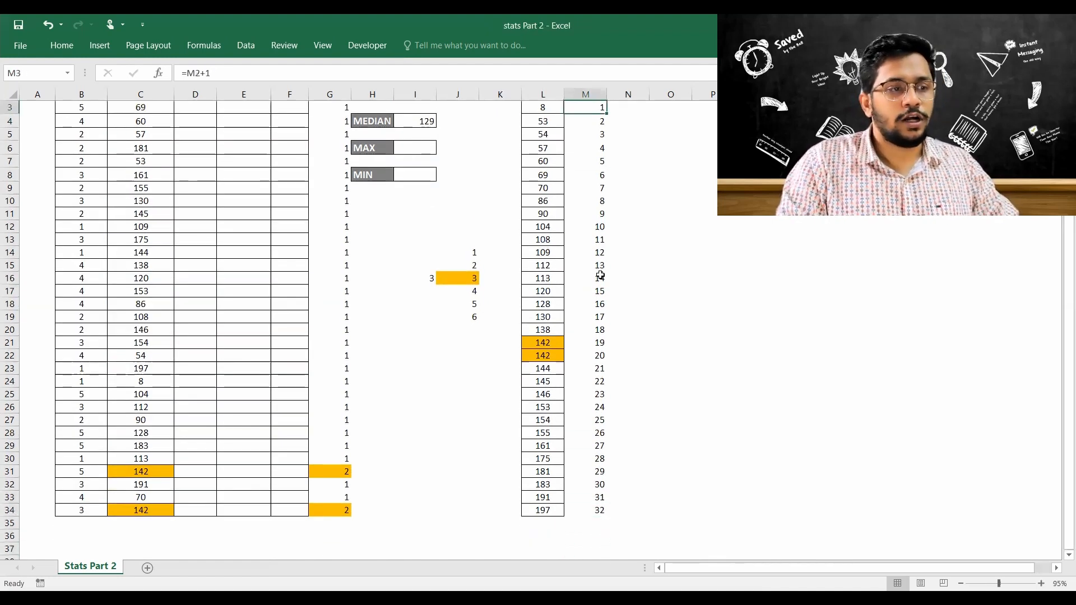
key(ctrl+Up)
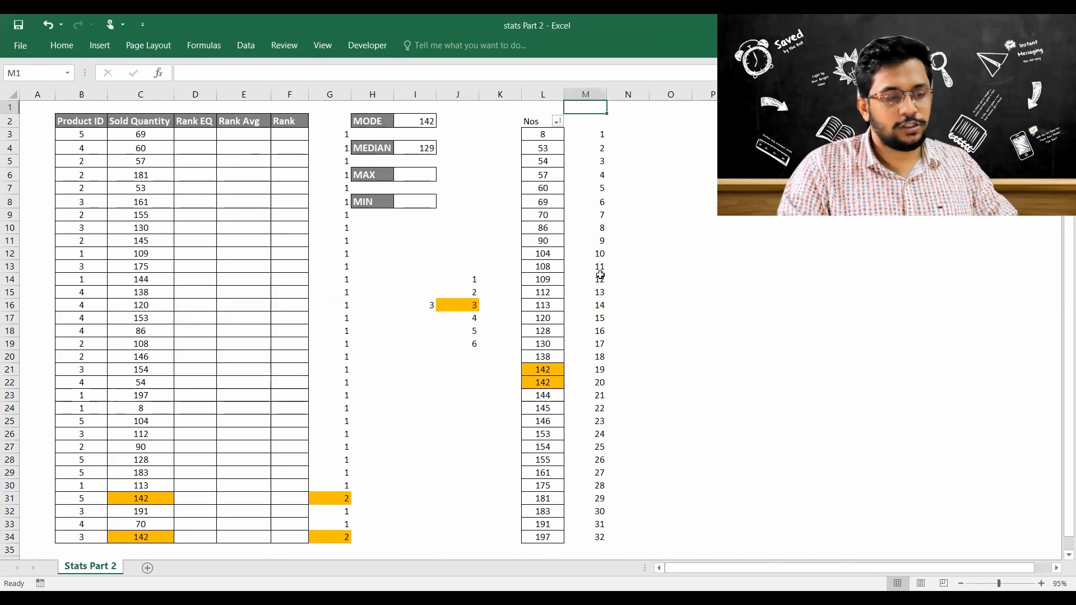
- Select the two middle values of the sorted list in L18:L19 and compare their average with the median in I4
key(Down)
key(Down)
key(Down)
key(Down)
key(Down)
key(Down)
key(Down)
key(Down)
key(Down)
key(Down)
key(Down)
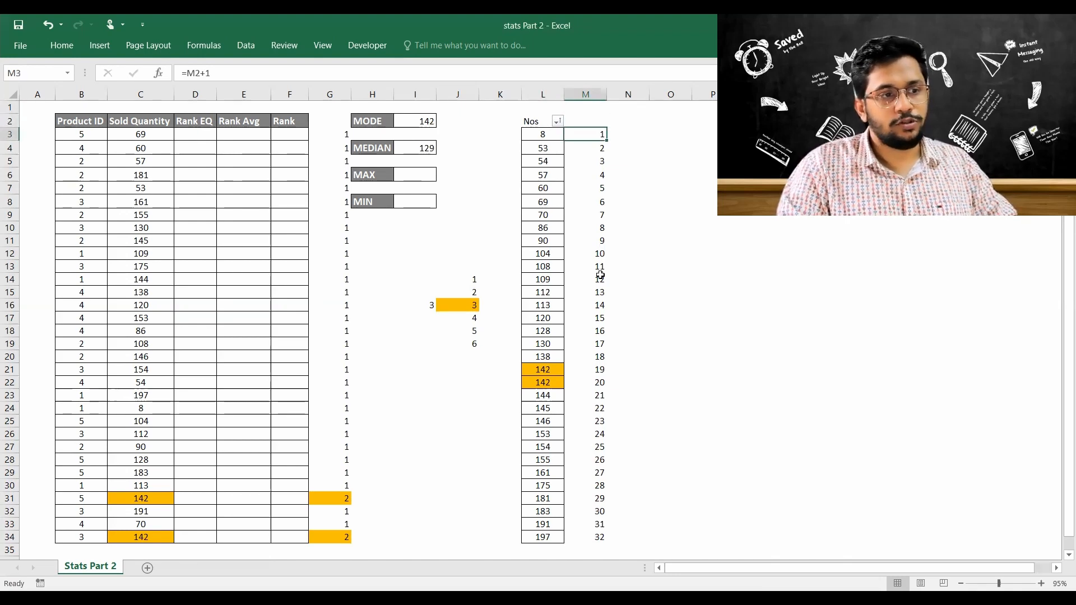
key(Down)
key(Down)
key(Down)
key(Down)
key(Down)
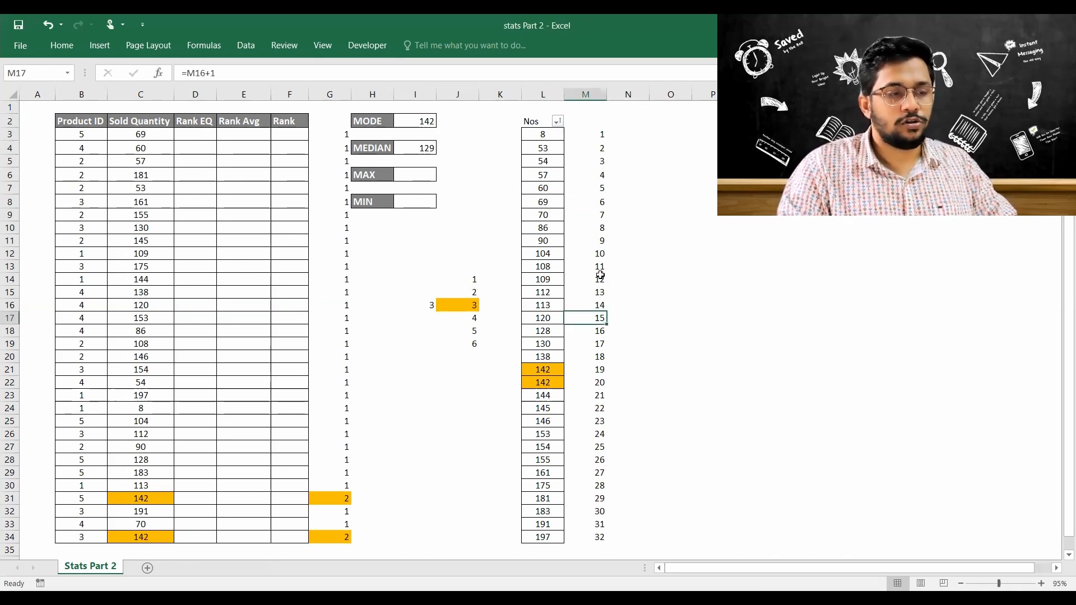
key(Left)
key(Down)
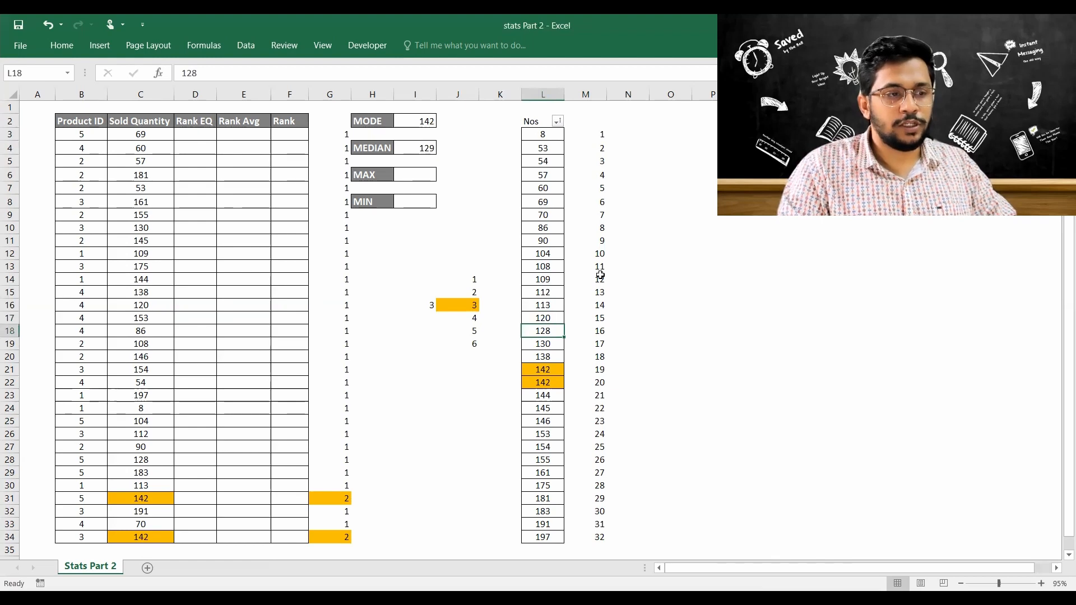
key(shift+Down)
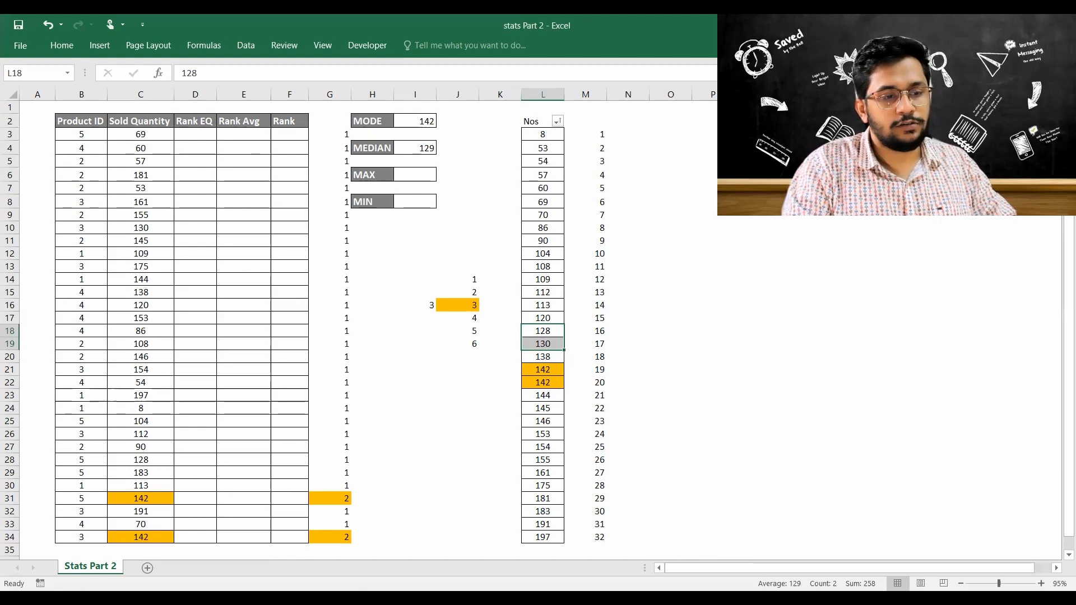
click(414, 152)
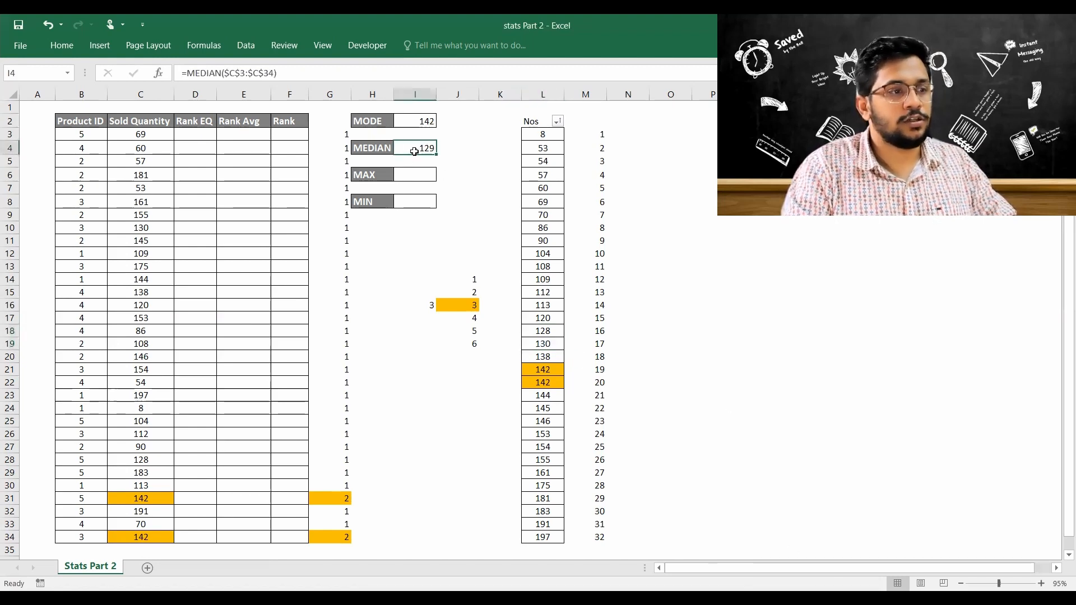
- Calculate the maximum of the sold quantities in I6 with =MAX($C$3:$C$34)
click(410, 173)
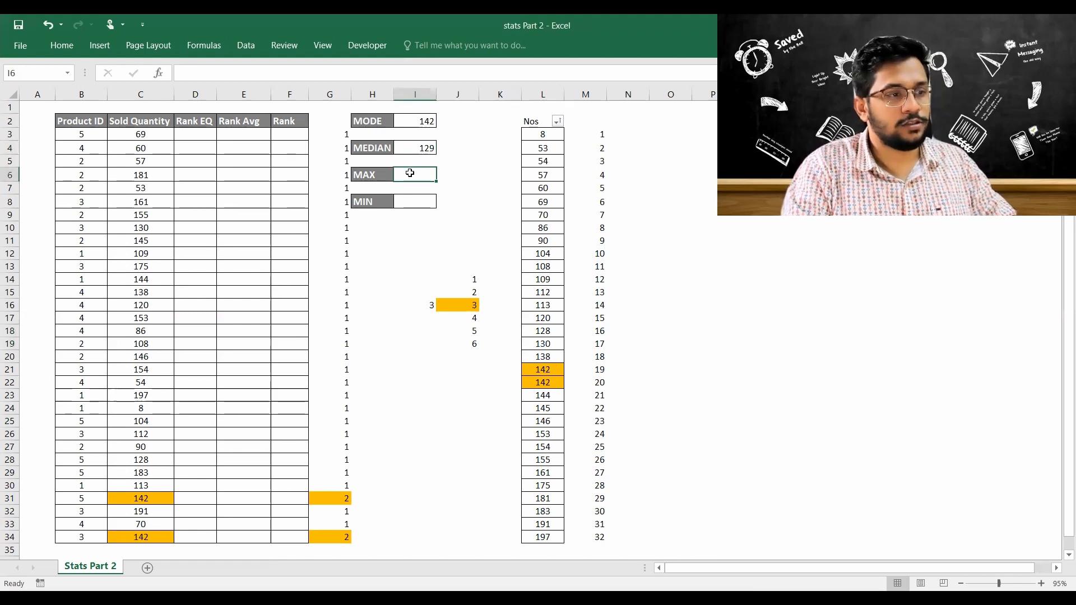
text(=)
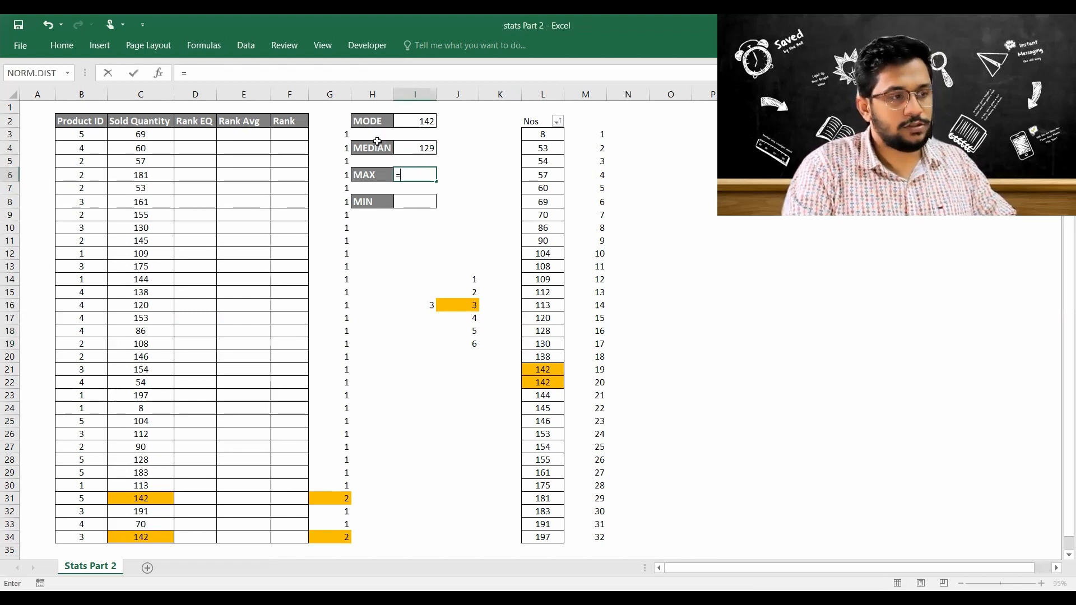
text(max)
key(Tab)
key(Left)
key(Left)
key(Left)
key(Left)
key(Left)
key(Left)
key(Up)
key(Up)
key(Up)
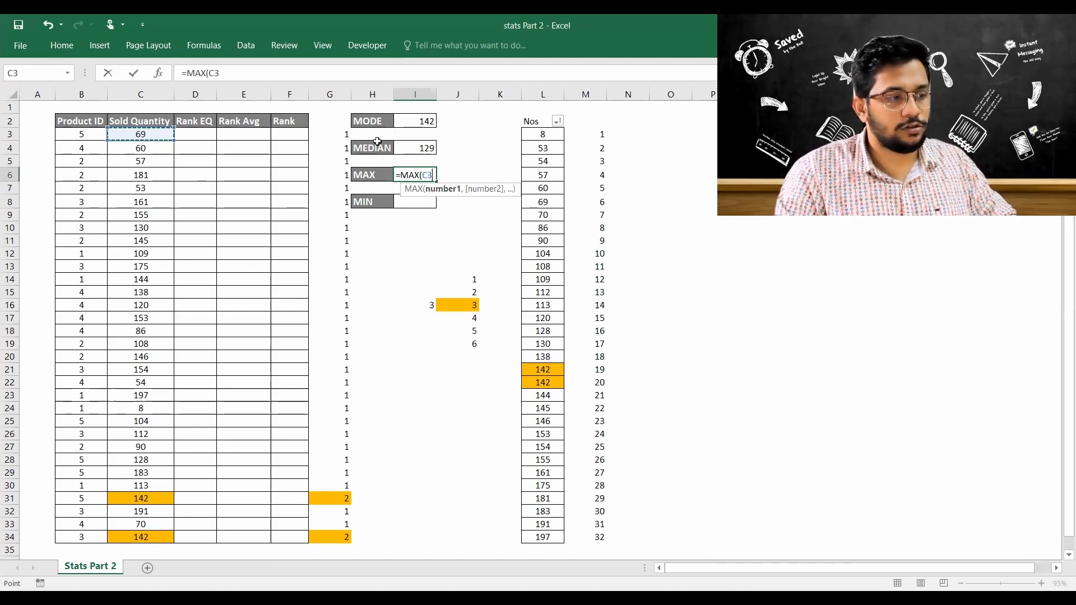
key(ctrl+shift+Down)
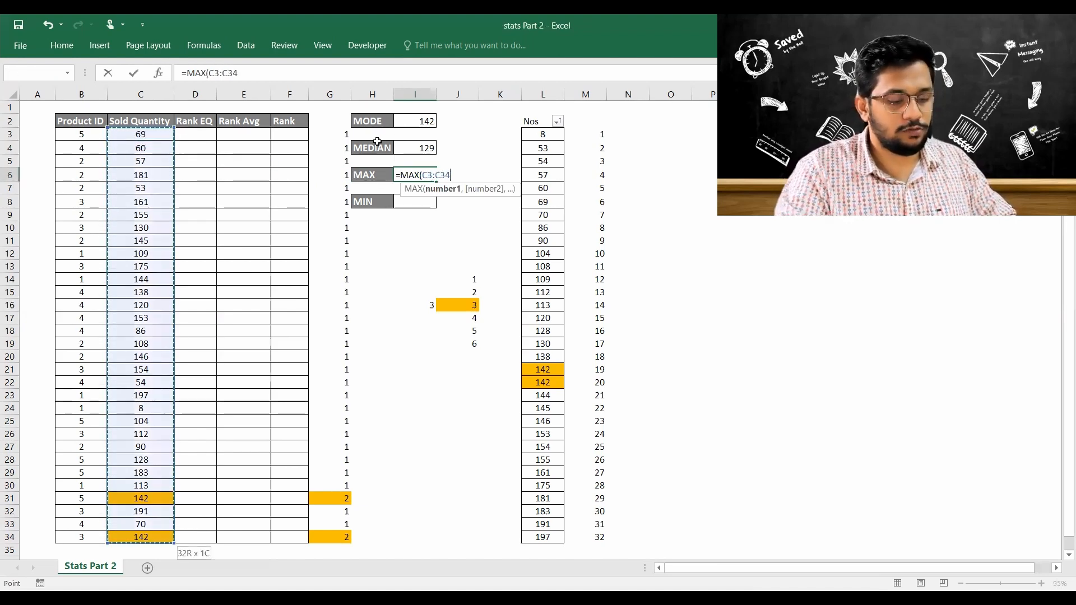
text())
key(Return)
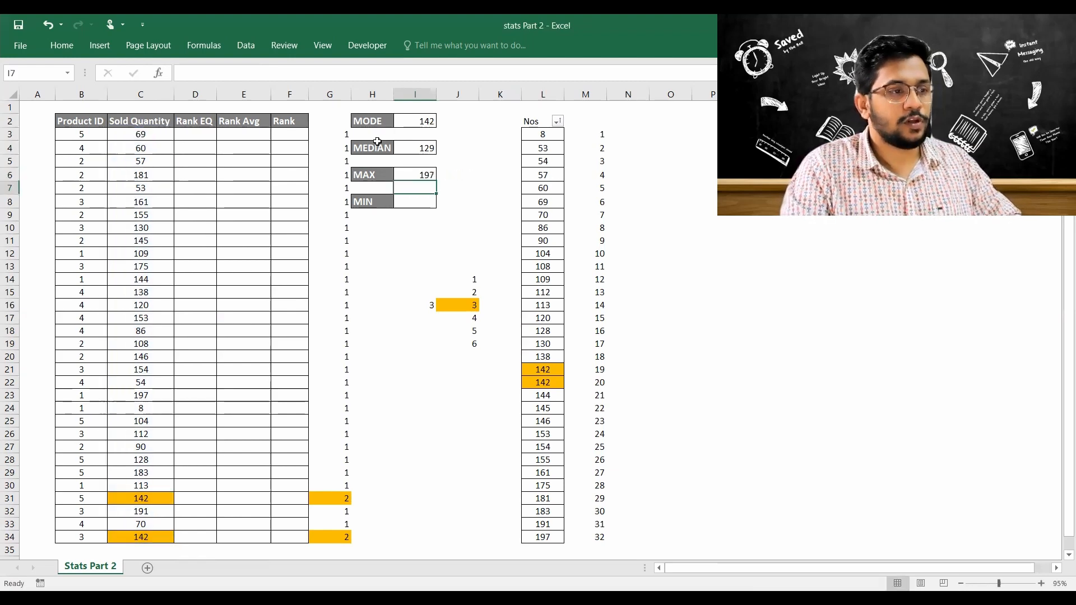
key(Up)
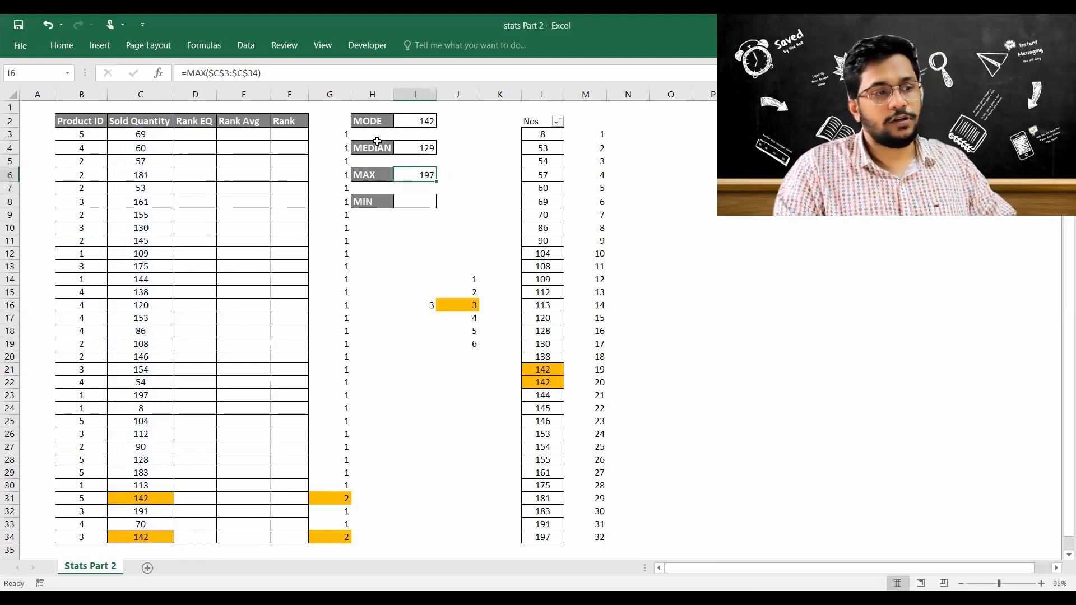
- Calculate the minimum of the sold quantities in I8 with =MIN($C$3:$C$34)
key(Down)
key(Down)
text(=)
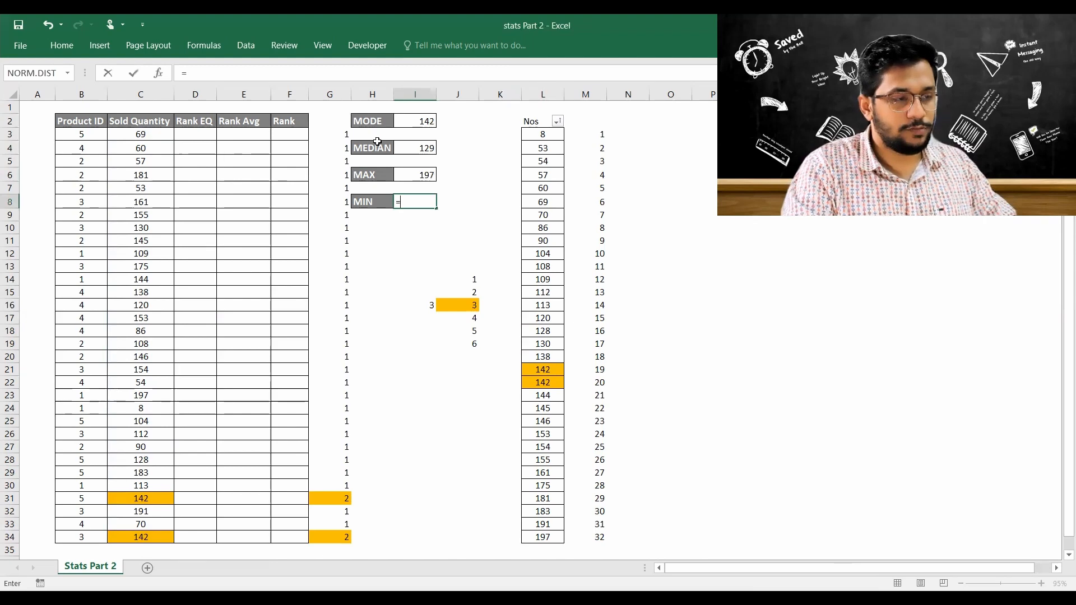
text(MIN()
key(Left)
key(Left)
key(Left)
key(Left)
key(Left)
key(Left)
key(Up)
key(Up)
key(Up)
key(Up)
key(Up)
key(ctrl+shift+Down)
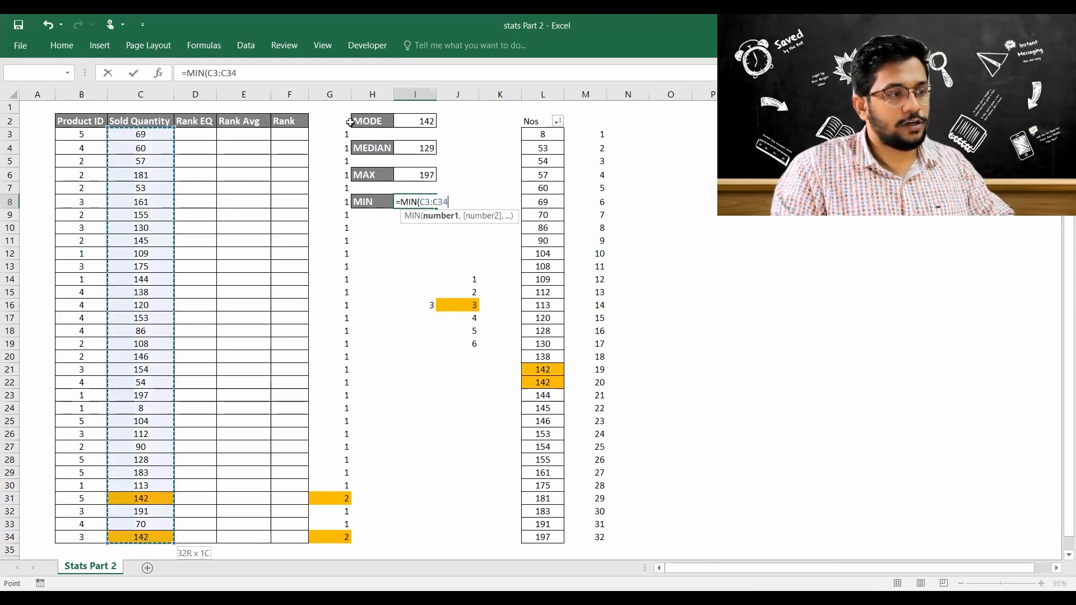
key(F4)
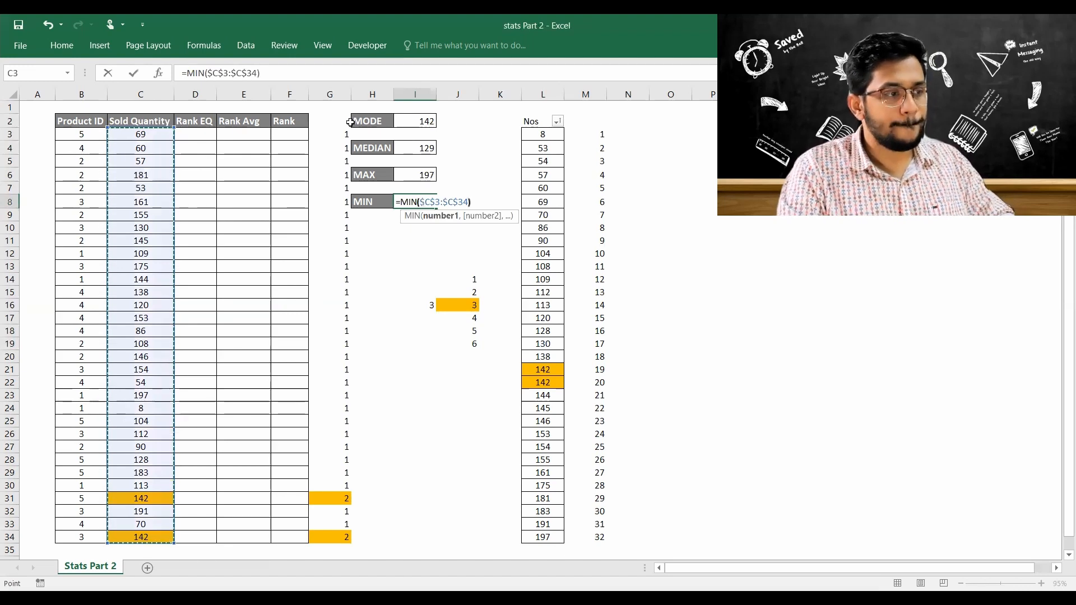
key(ctrl+Return)
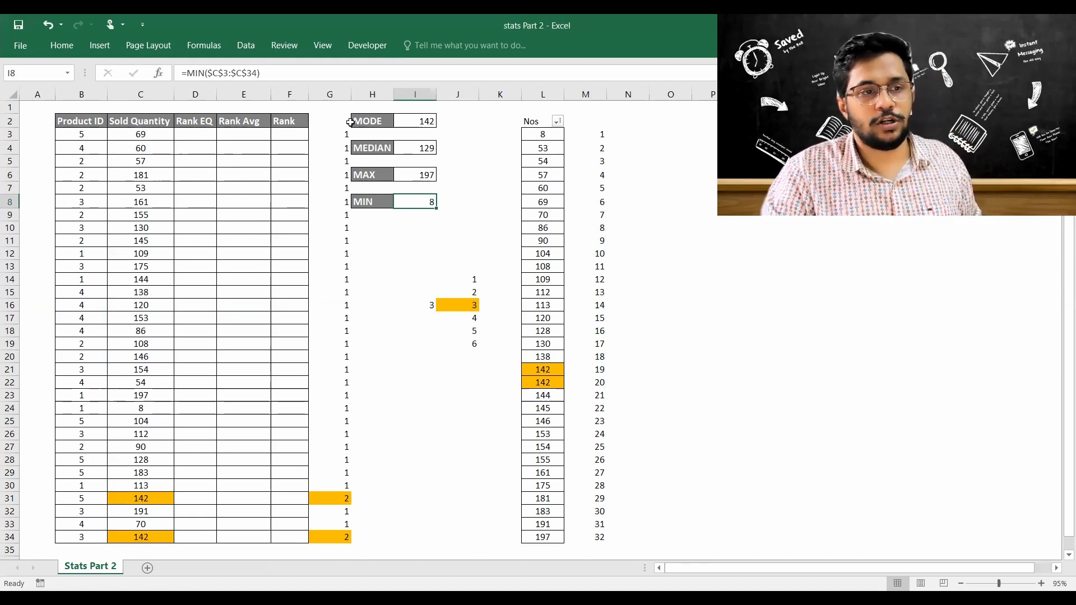
- Find the position of the maximum within the sold quantities in J6 with =MATCH(I6,$C$3:$C$34,0)
key(Up)
key(Up)
key(Right)
text(=)
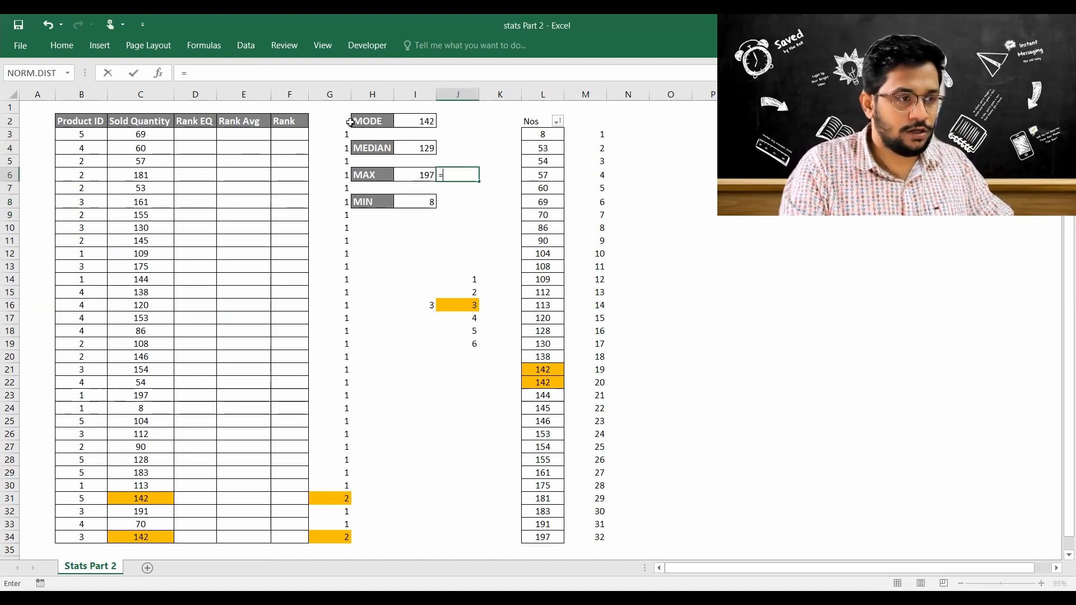
text(match)
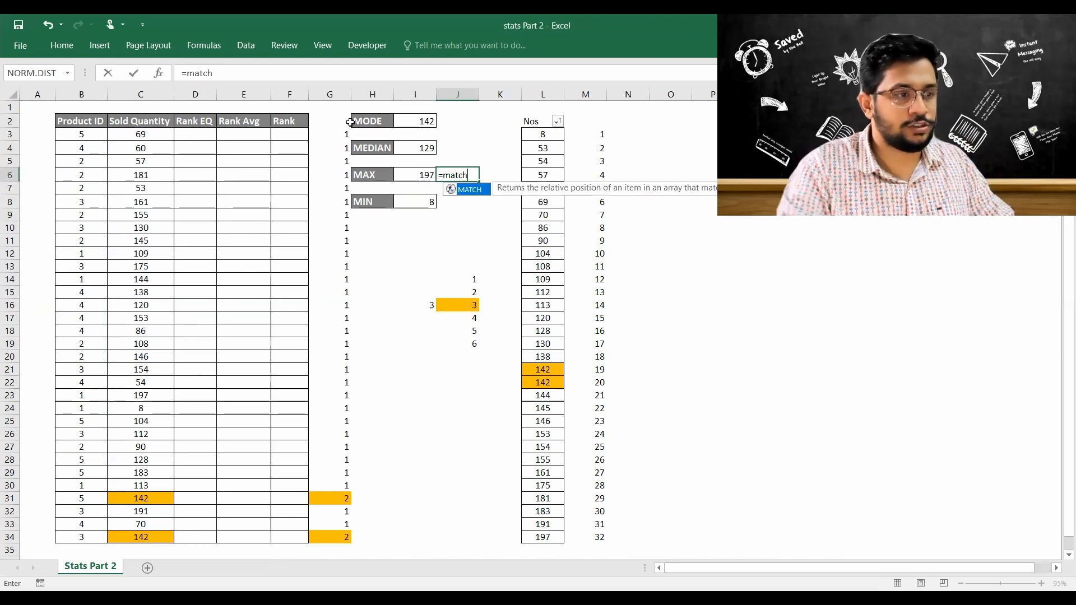
key(Tab)
key(Left)
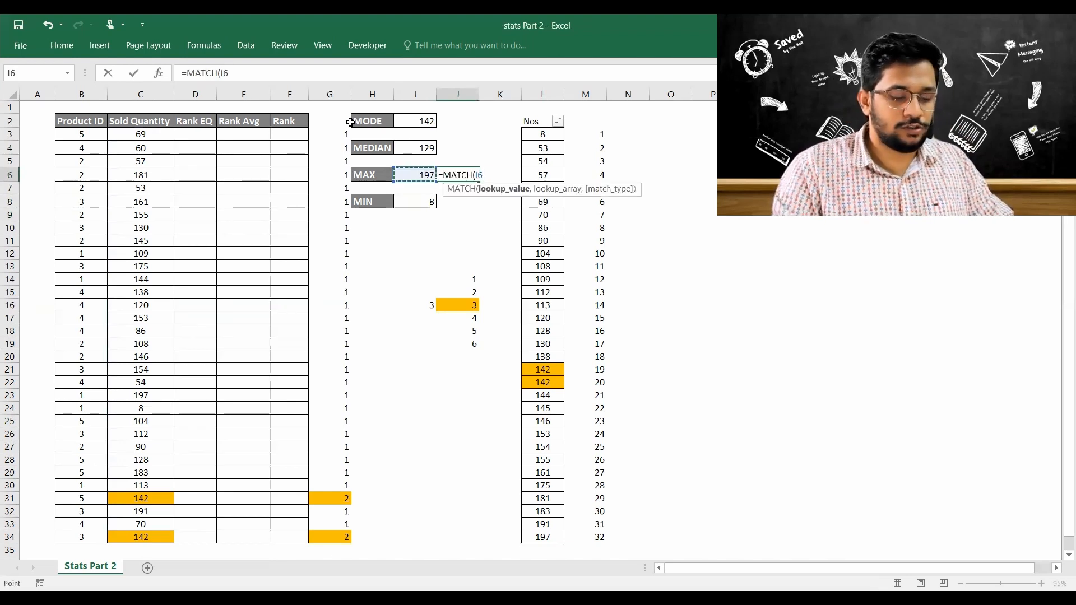
text(,)
key(Left)
key(Left)
key(Left)
key(Left)
key(Left)
key(Left)
key(Left)
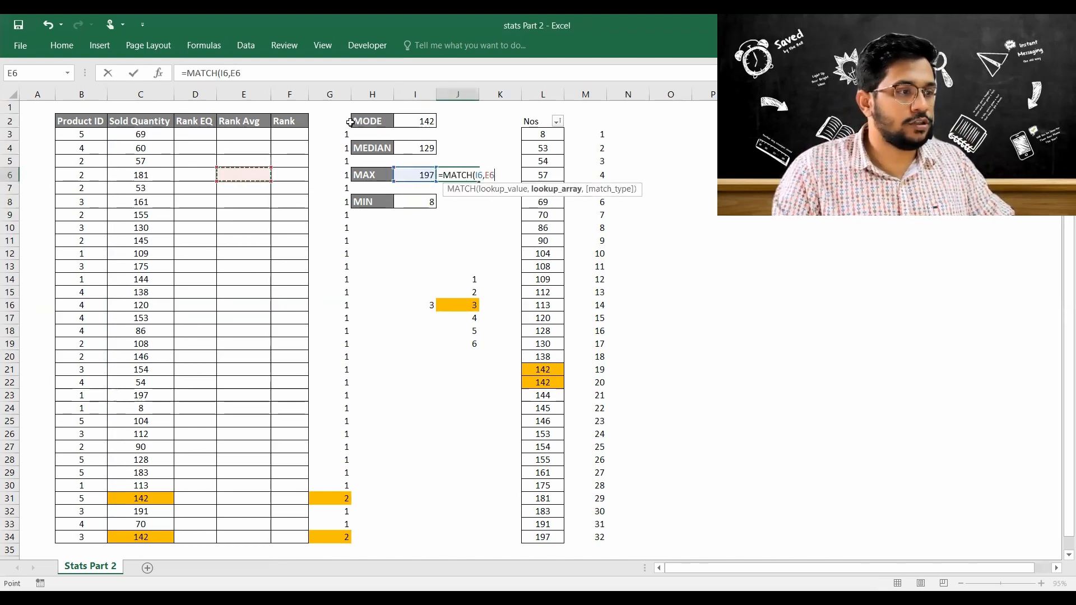
key(Up)
key(Up)
key(Up)
key(ctrl+shift+Down)
key(F4)
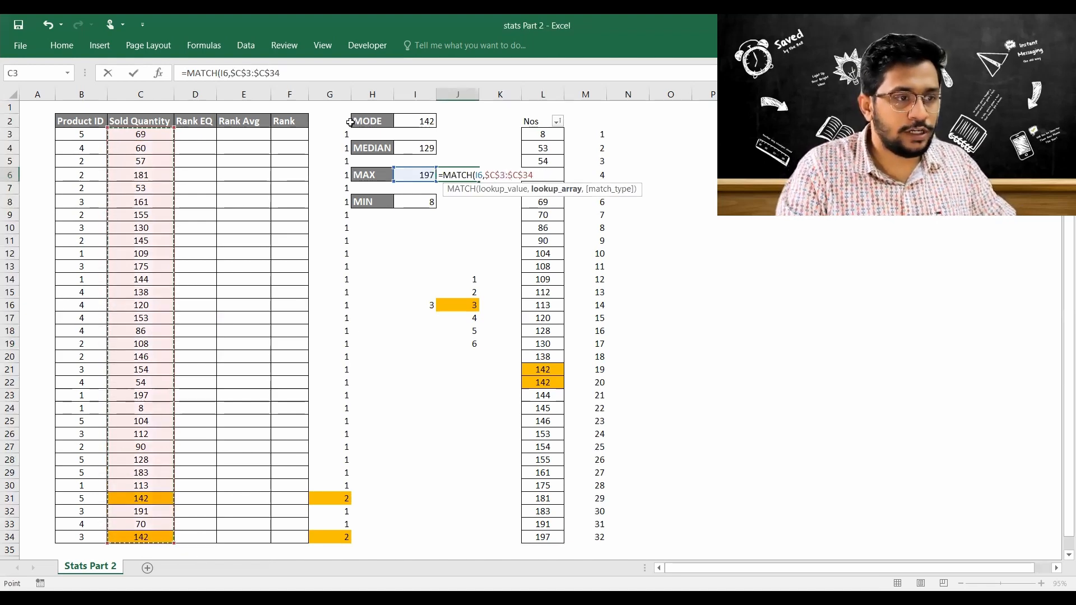
text(,0))
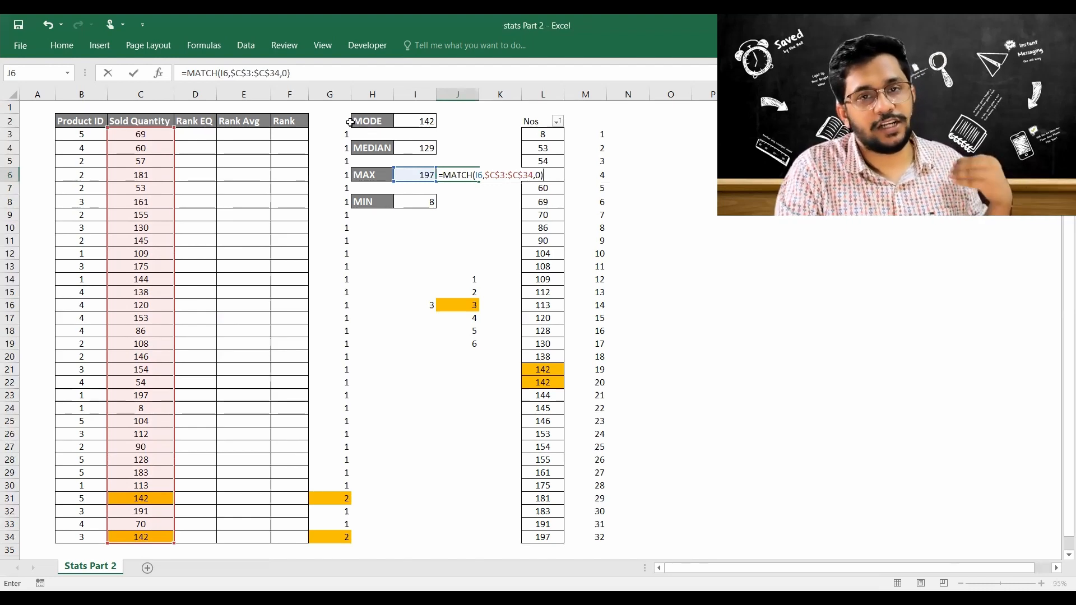
key(Return)
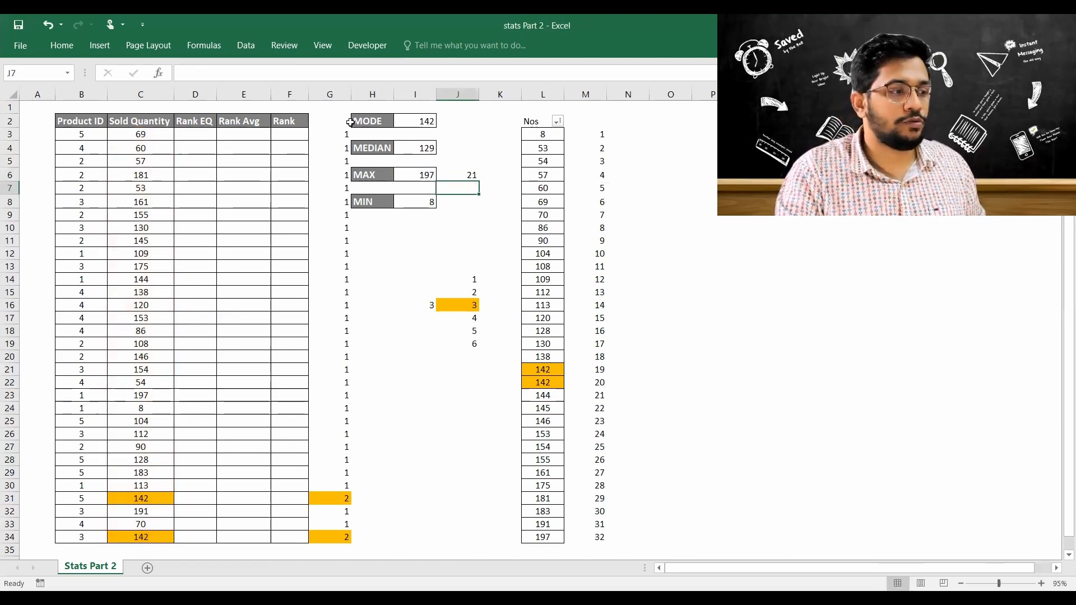
- Select the sold quantities from the maximum in C23 up to C3 to check the matched position by their count
click(140, 395)
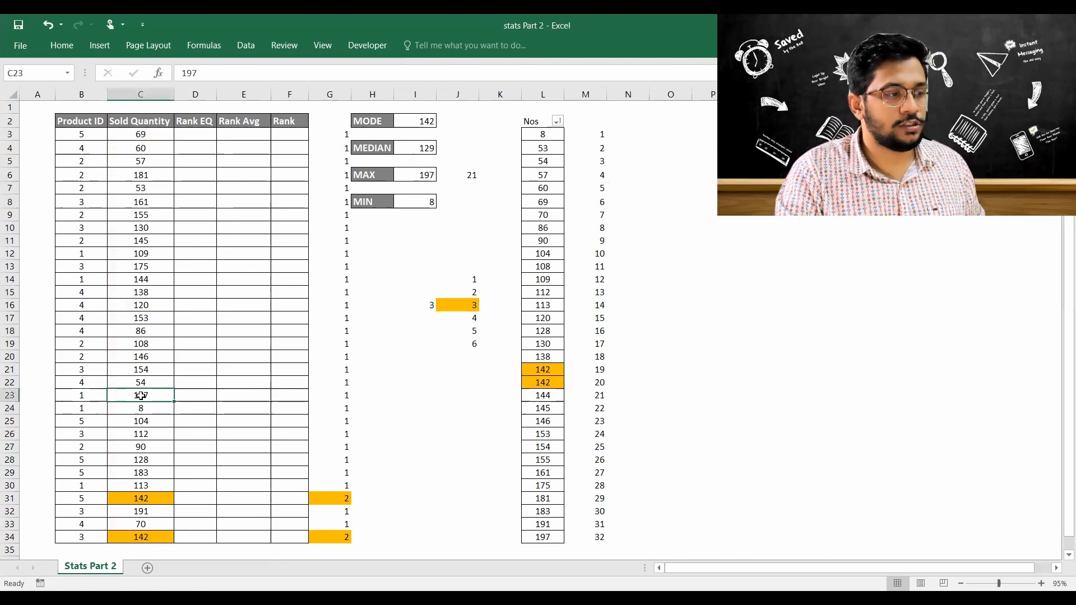
key(shift+Up)
key(shift+Up)
key(shift+Up)
key(shift+Up)
key(shift+Up)
key(shift+Up)
key(shift+Up)
key(shift+Up)
key(shift+Up)
key(shift+Up)
key(shift+Up)
key(shift+Up)
key(shift+Up)
key(shift+Up)
key(shift+Up)
key(shift+Up)
key(shift+Up)
key(shift+Up)
key(shift+Up)
key(shift+Up)
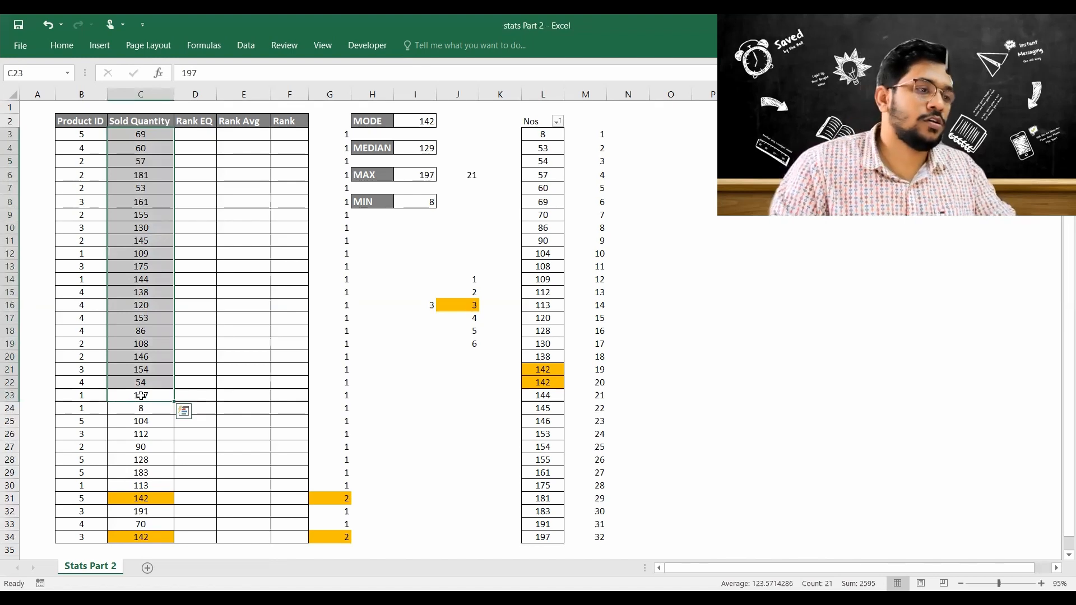
- Look up the maximum's product ID in K6 with =INDEX($B$3:$B$34,J6,1)
key(Right)
key(Right)
key(Right)
key(Right)
key(Right)
key(Right)
key(Right)
key(Right)
key(Up)
key(Up)
key(Up)
key(Up)
key(Up)
key(Up)
key(Up)
key(Up)
key(Up)
key(Up)
key(Up)
key(Up)
key(Up)
key(Up)
key(Up)
key(Up)
key(Up)
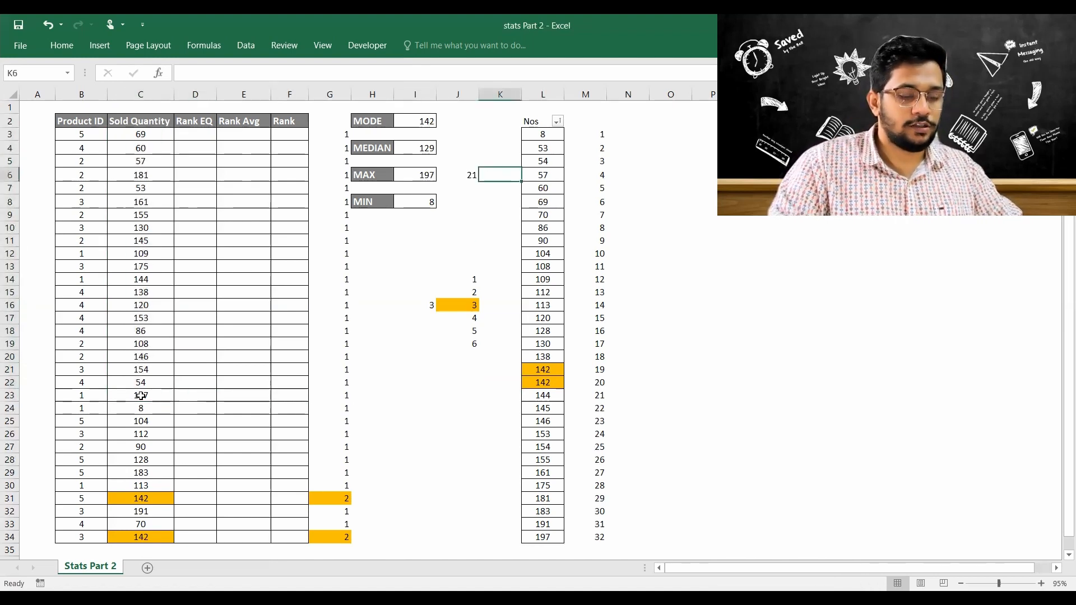
text(=)
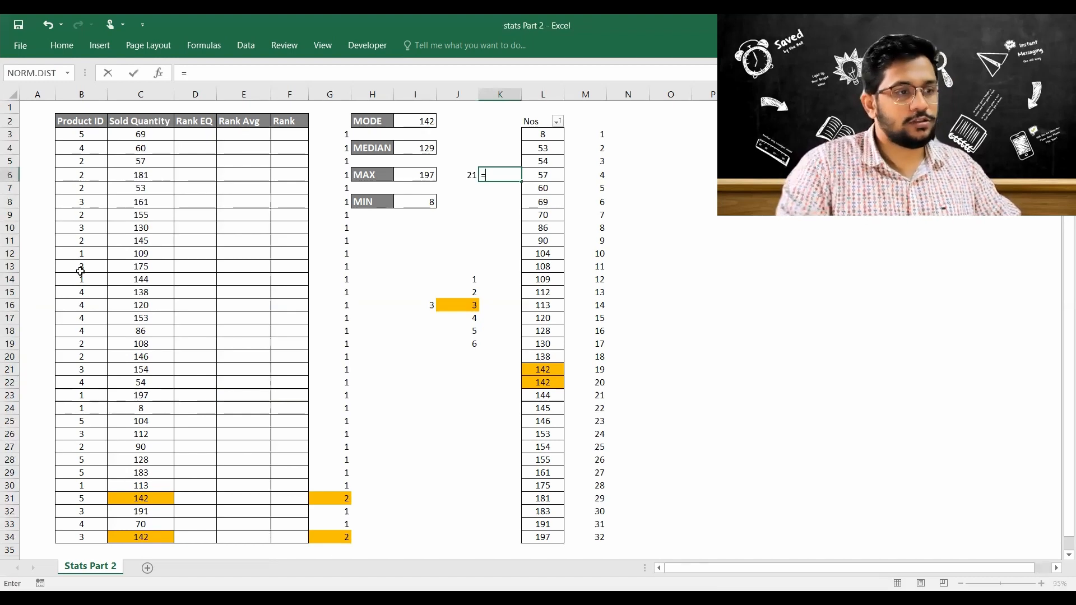
text(INDEX()
key(Left)
key(Left)
key(Left)
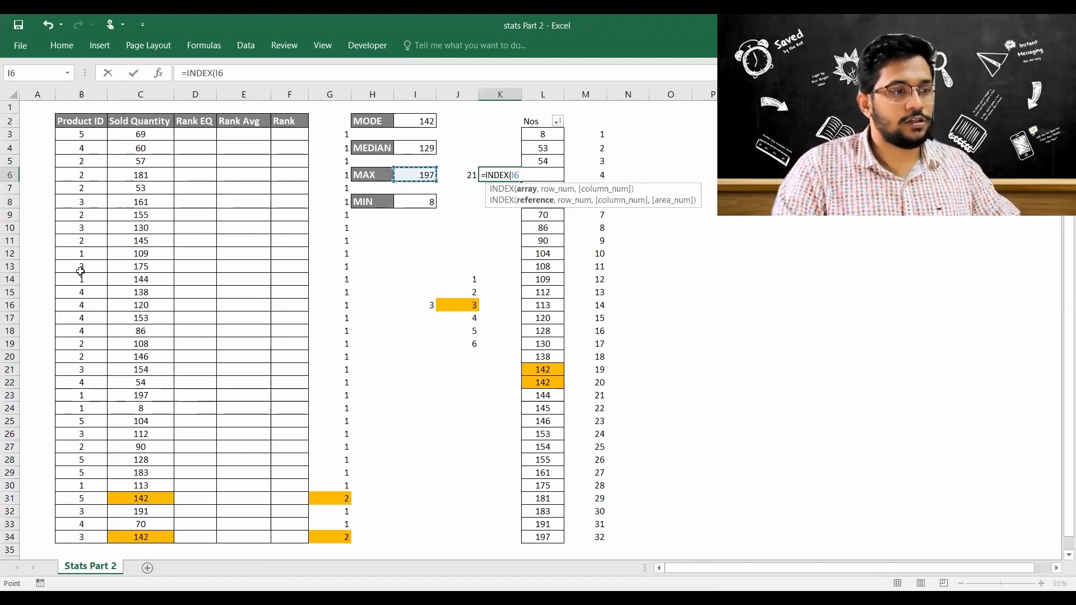
key(Left)
key(Left)
key(Left)
key(Left)
key(Left)
key(Left)
key(Up)
key(Up)
key(Up)
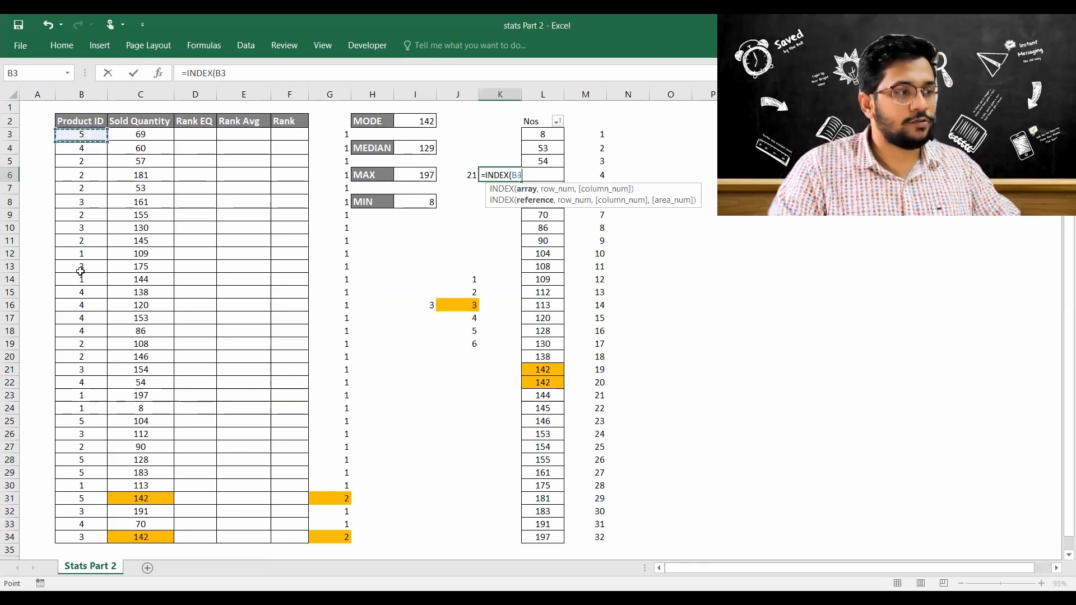
key(ctrl+shift+Down)
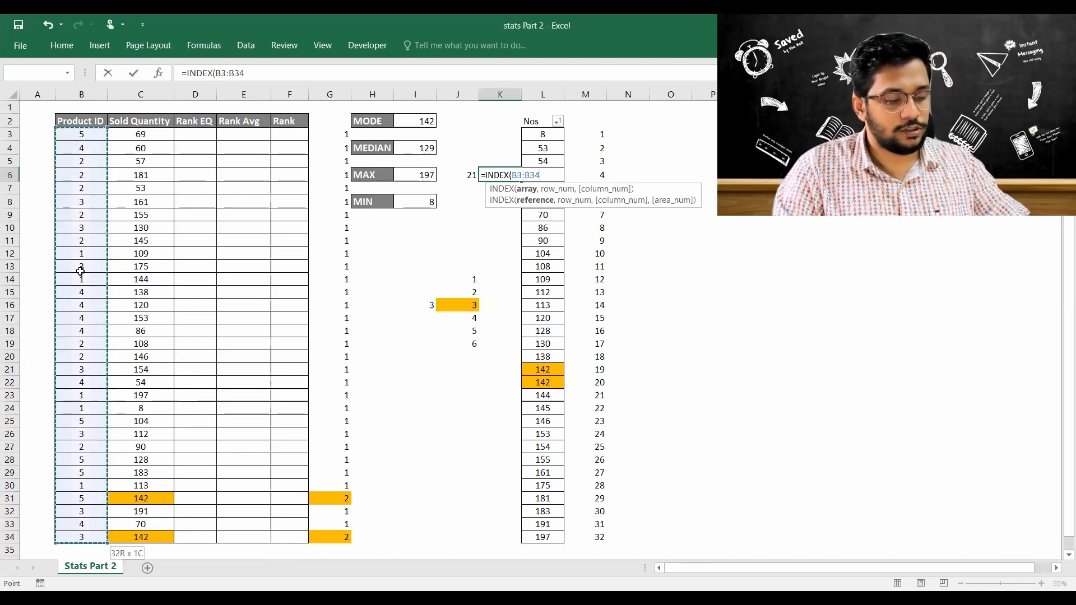
key(F4)
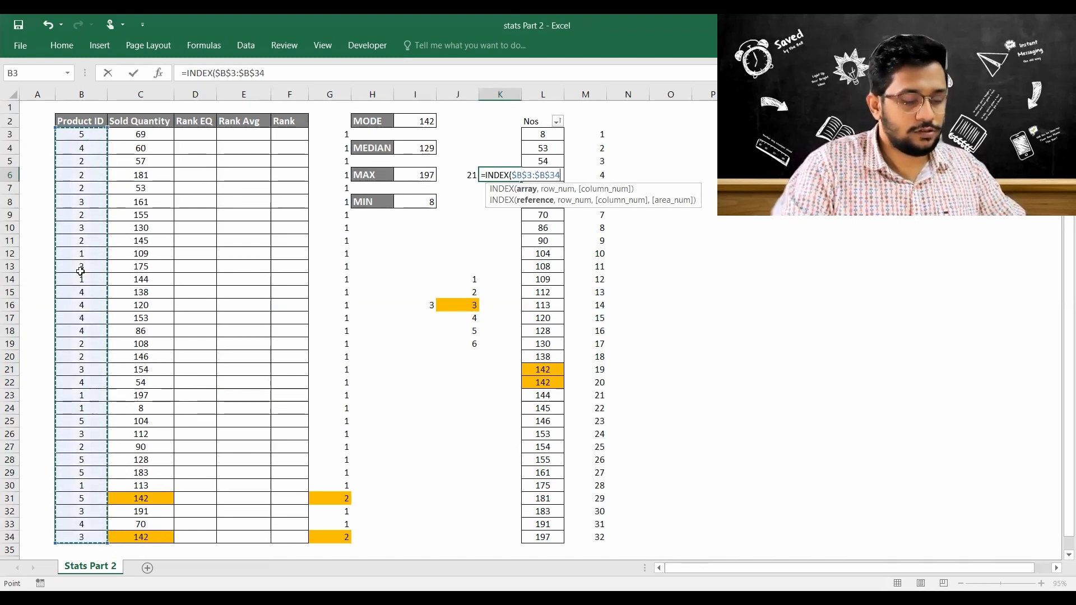
text(,)
key(Left)
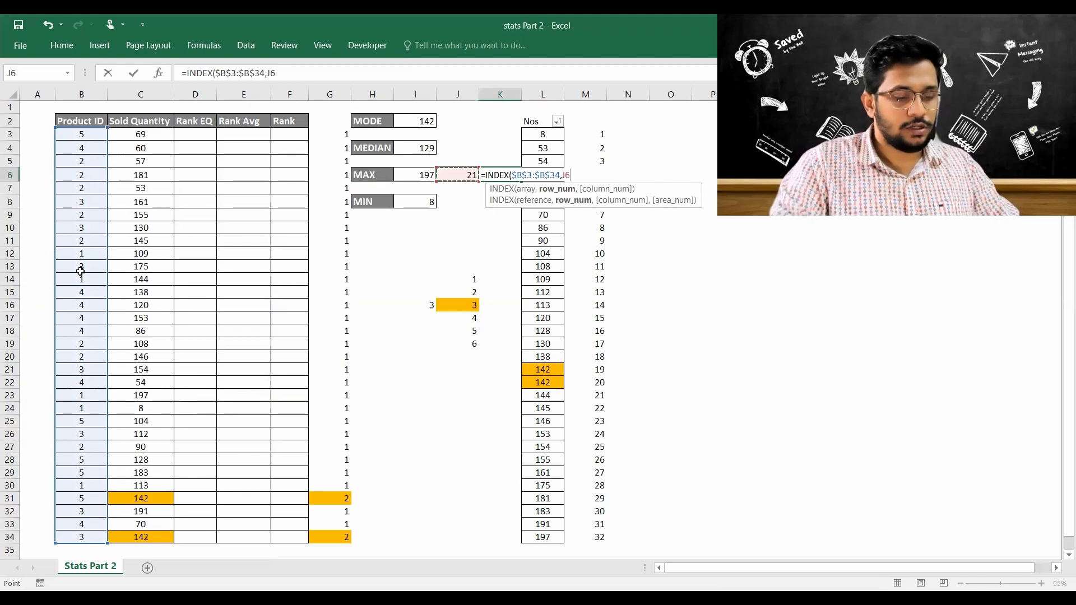
text(,1)
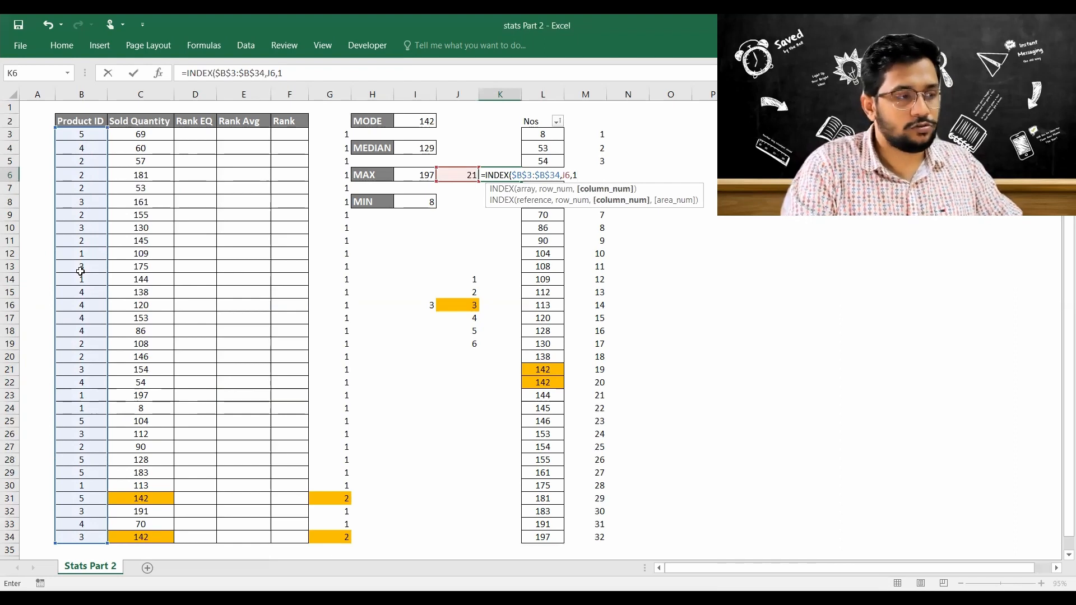
text())
key(ctrl+Return)
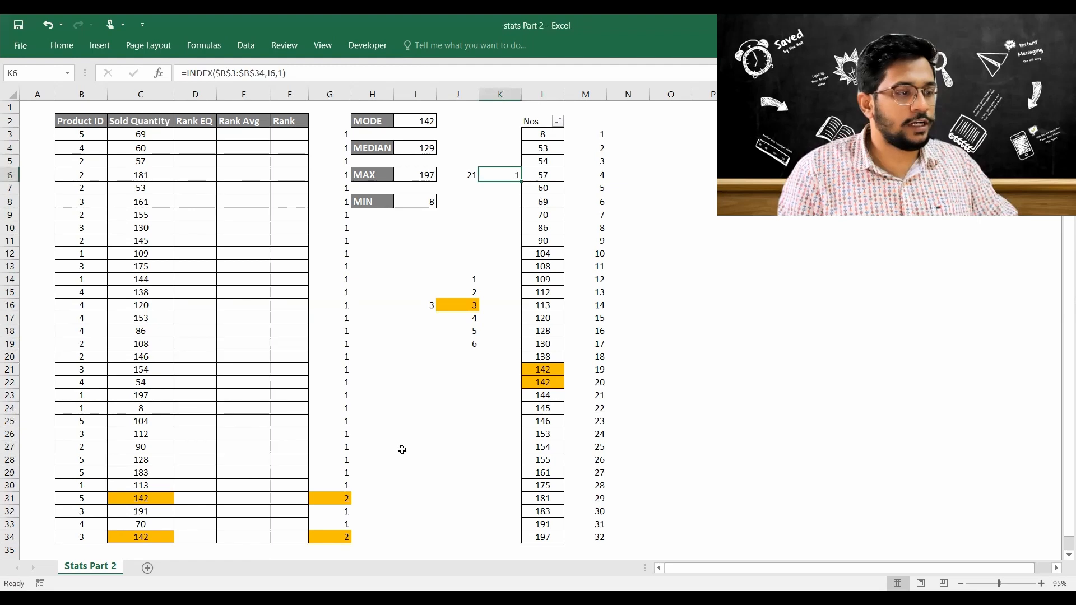
- Fill the product ID and sold quantity of the maximum's record, B23:C23, with orange
drag(70, 395, 138, 394)
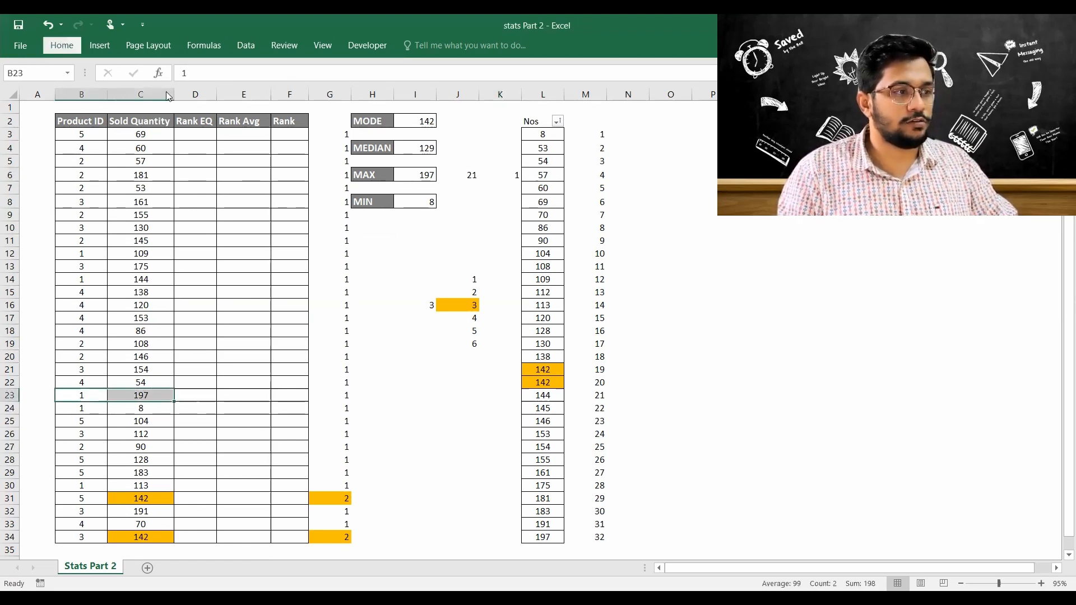
click(62, 45)
click(198, 90)
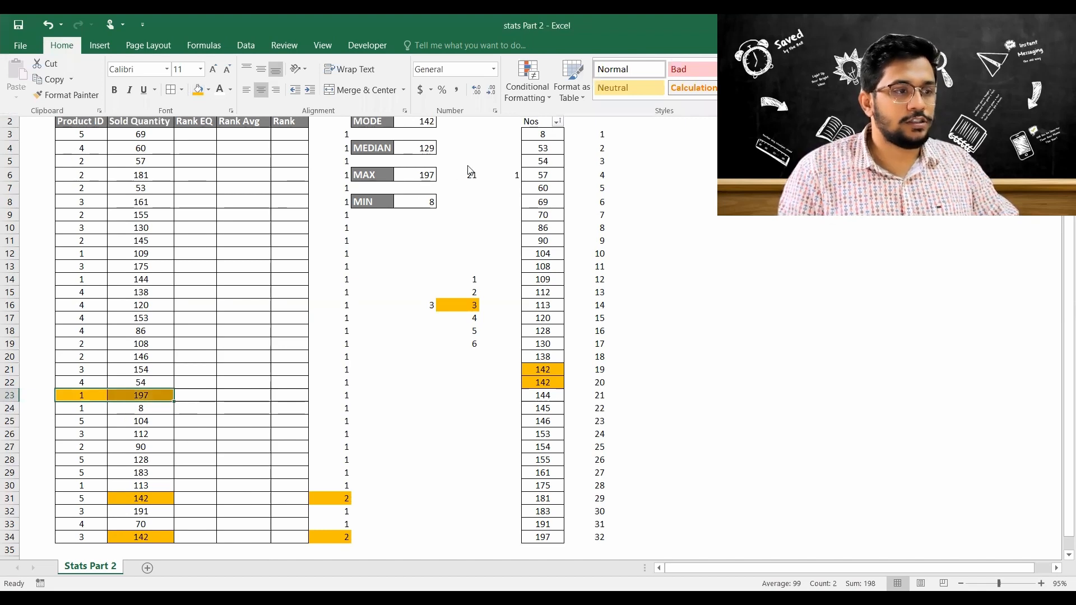
- Copy the MATCH and INDEX formulas from J6:K6 to J8:K8 in the MIN row
drag(461, 164, 498, 175)
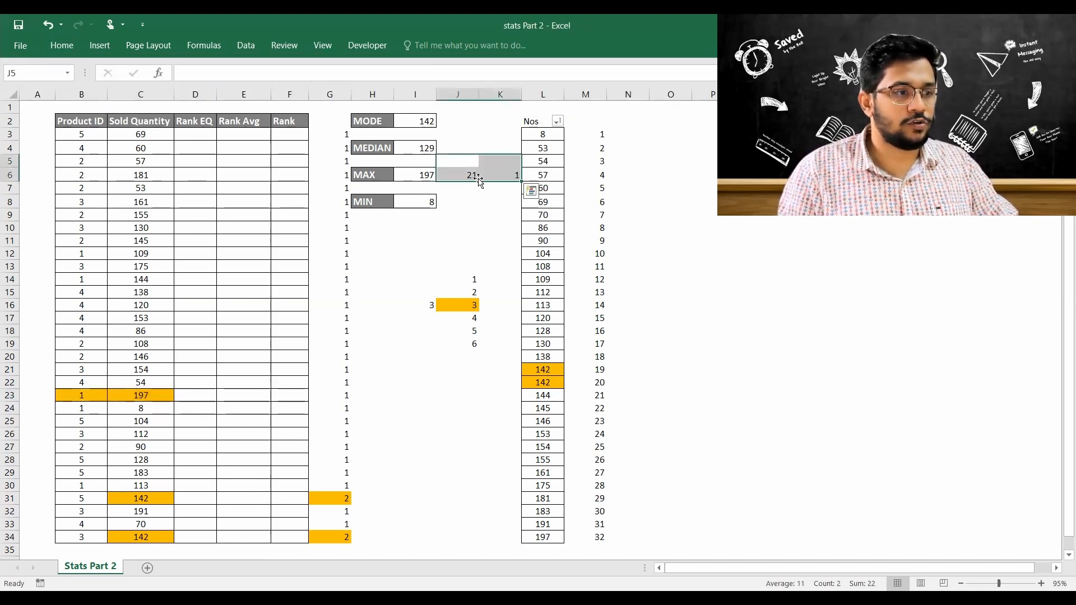
click(460, 176)
key(shift+Right)
key(ctrl+c)
key(Down)
key(Down)
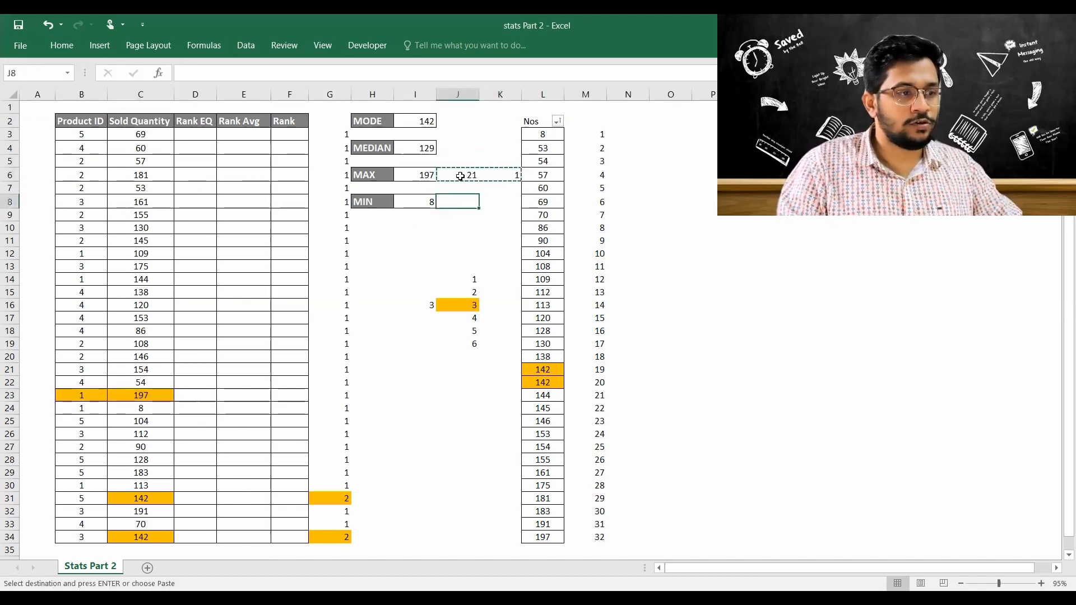
key(ctrl+v)
key(Escape)
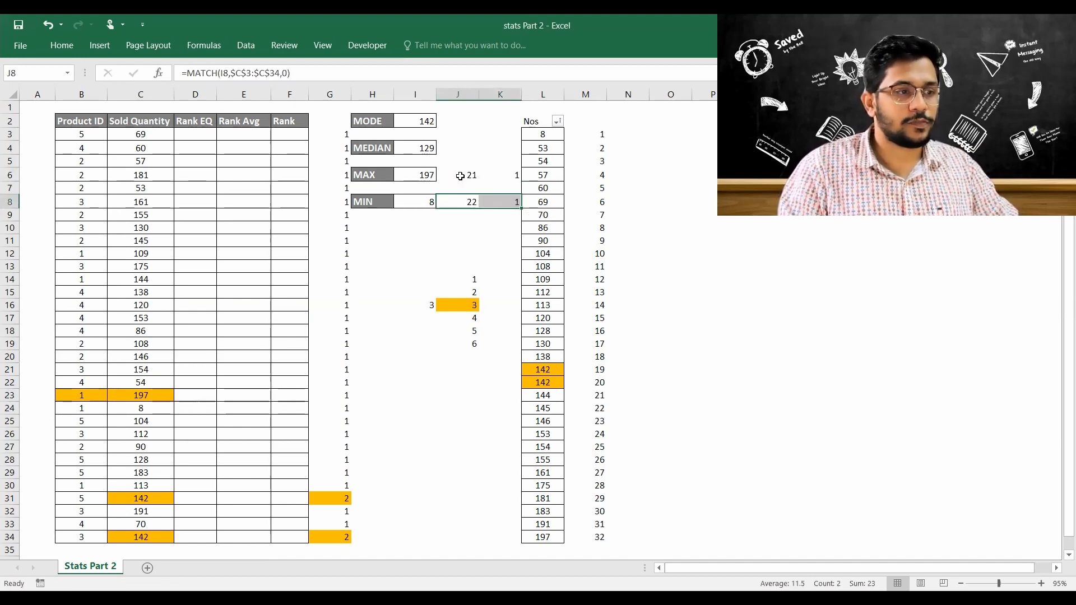
- Fill the product ID and sold quantity of the minimum's record, B24:C24, with orange
drag(75, 408, 128, 405)
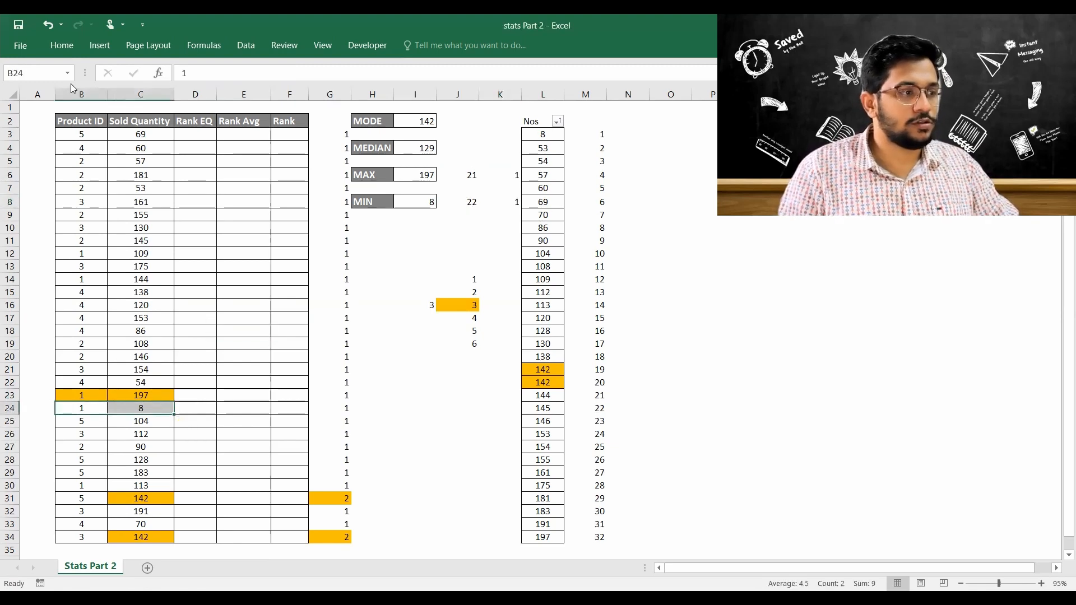
click(62, 46)
click(198, 89)
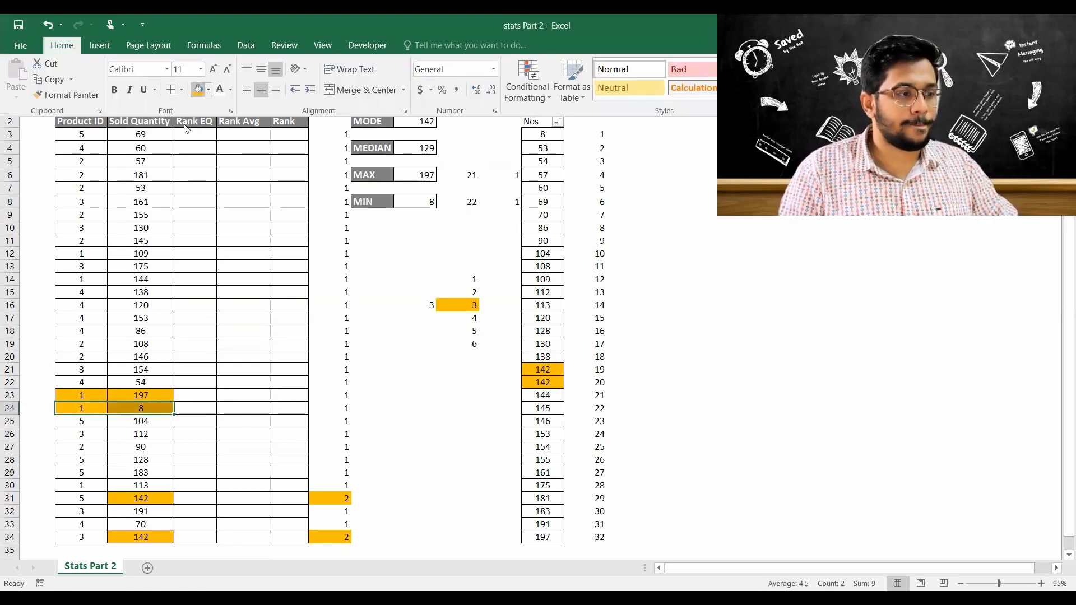
click(181, 406)
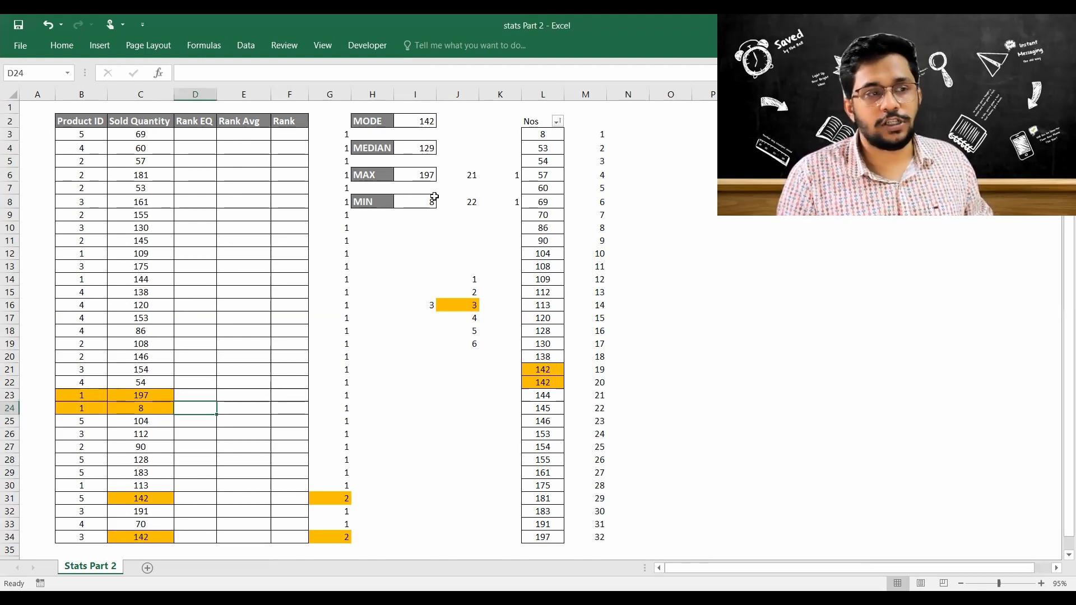
- Rank the first sold quantity in descending order in D3 with =RANK.EQ(C3,$C$3:$C$34,0)
click(115, 141)
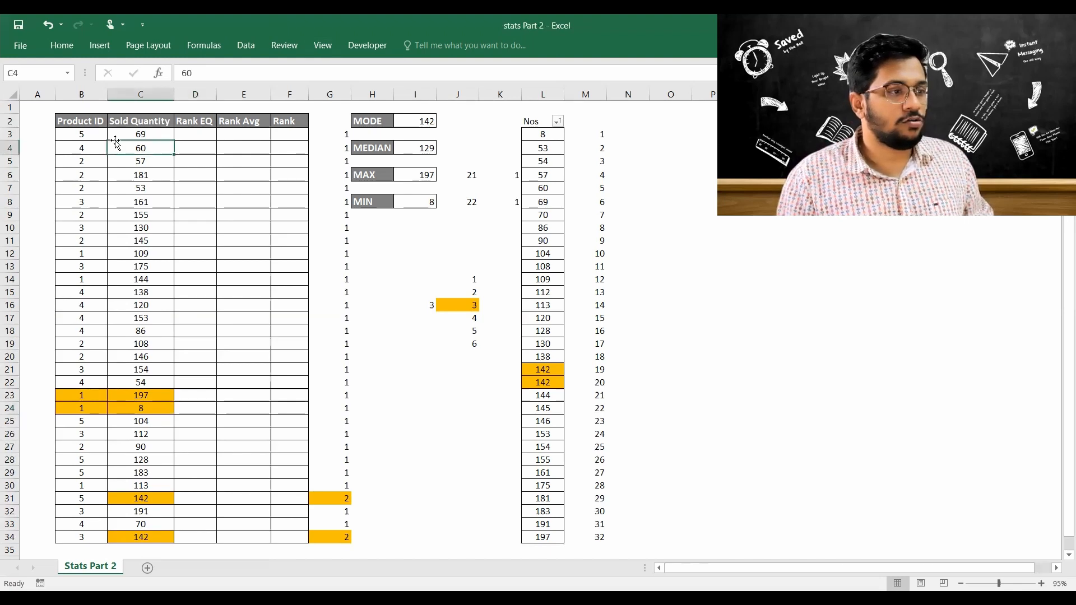
key(Up)
key(Right)
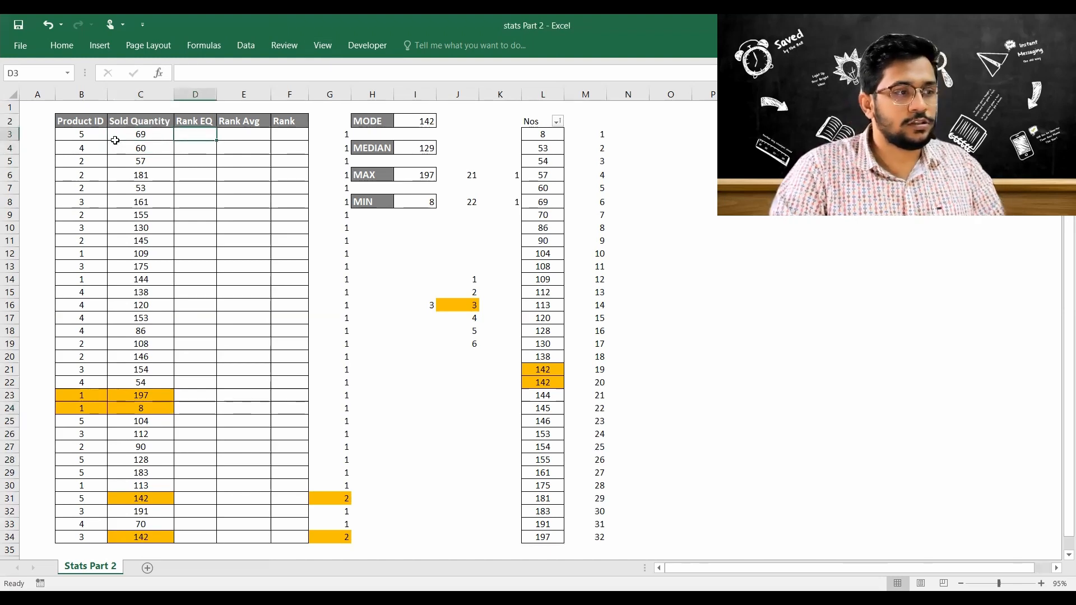
key(shift+Right)
key(shift+Right)
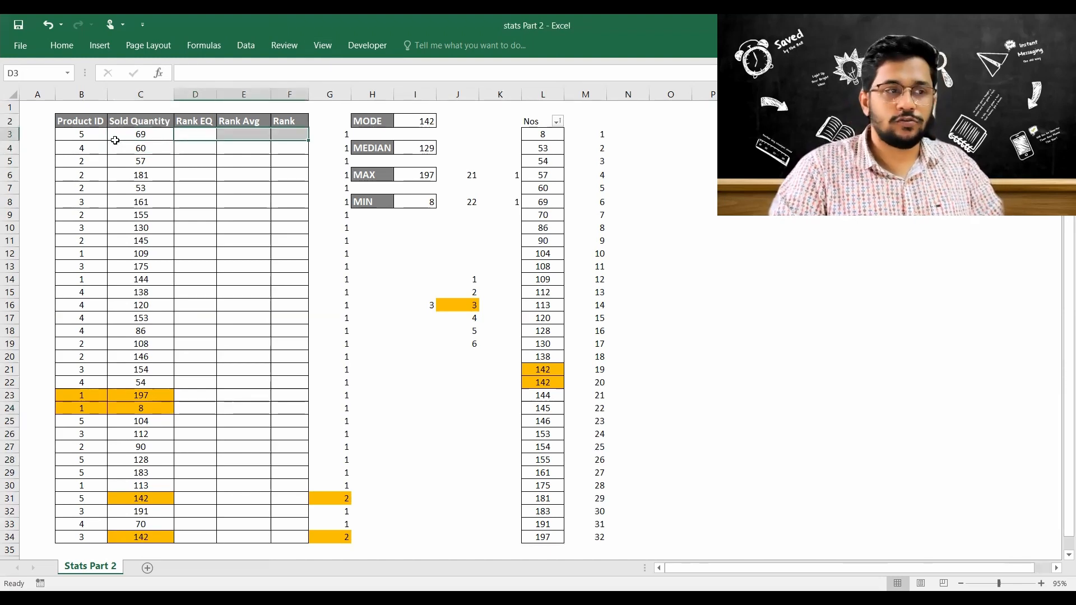
key(Right)
key(Left)
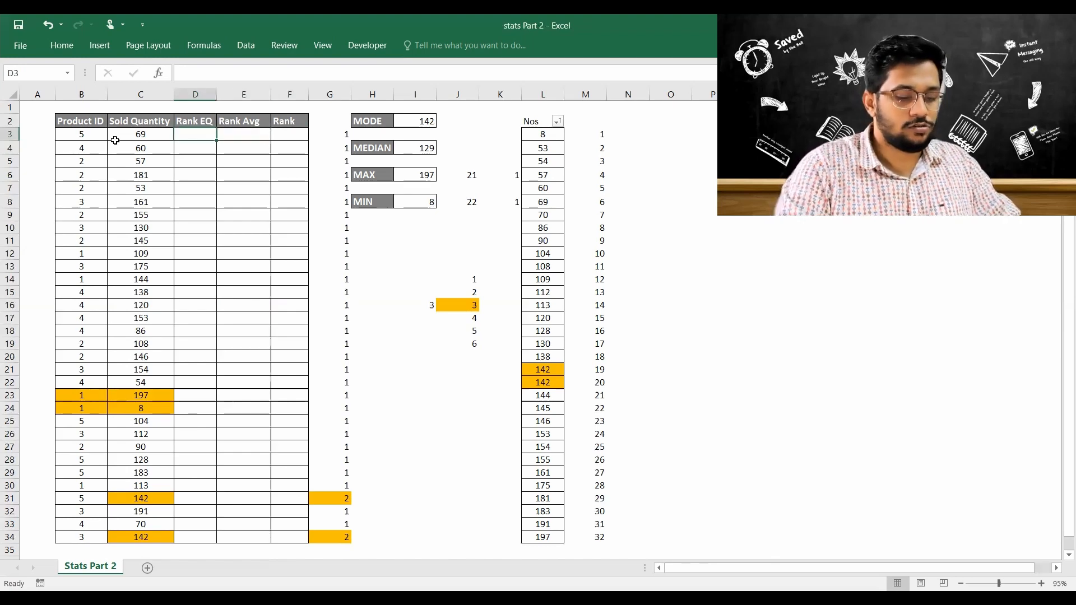
text(=)
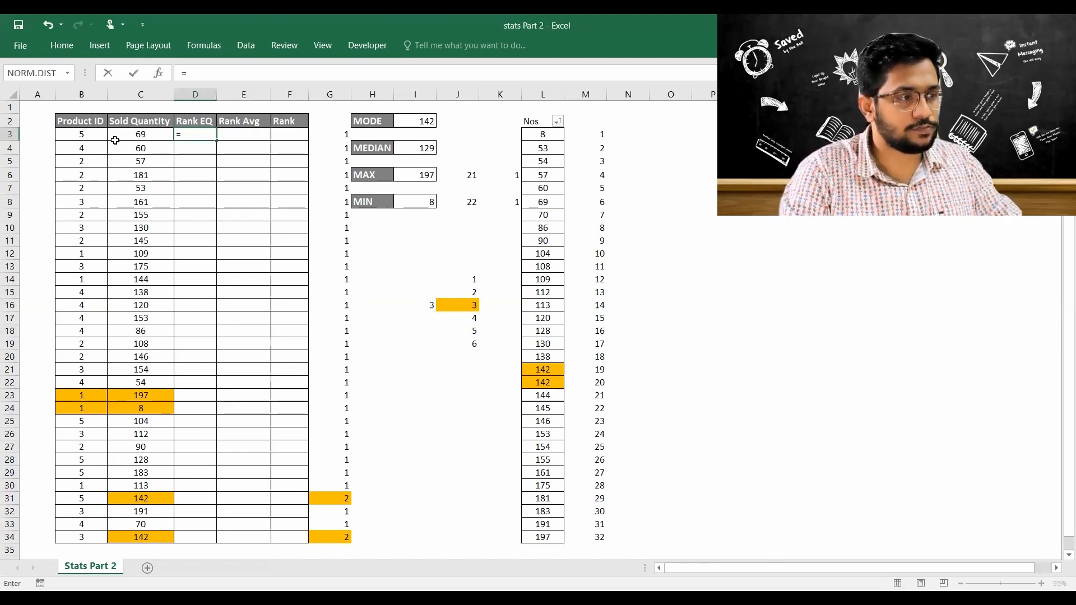
text(rank)
key(Tab)
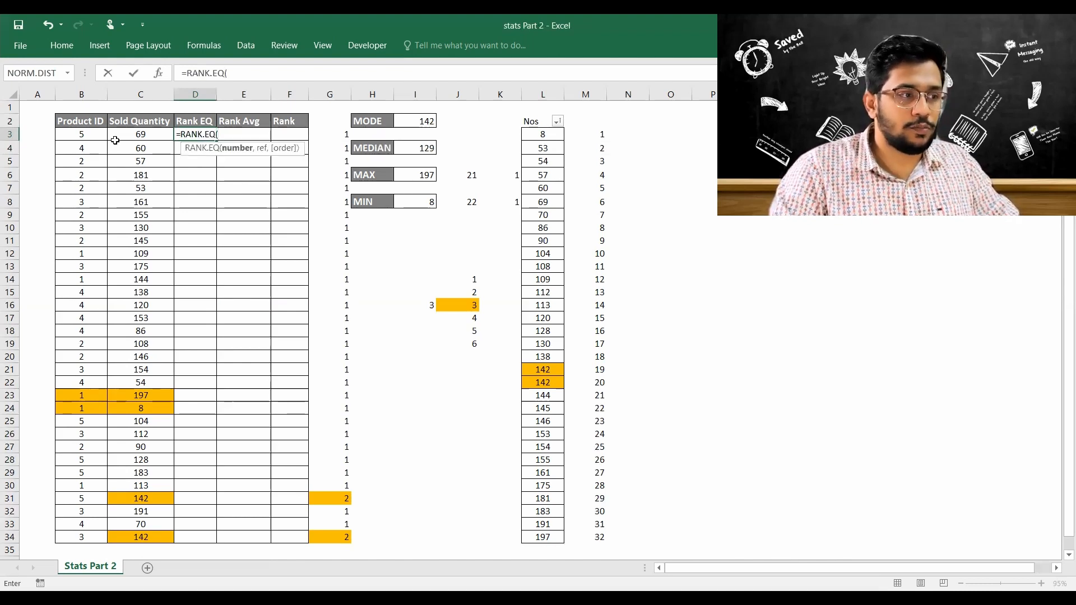
click(115, 140)
text(m,)
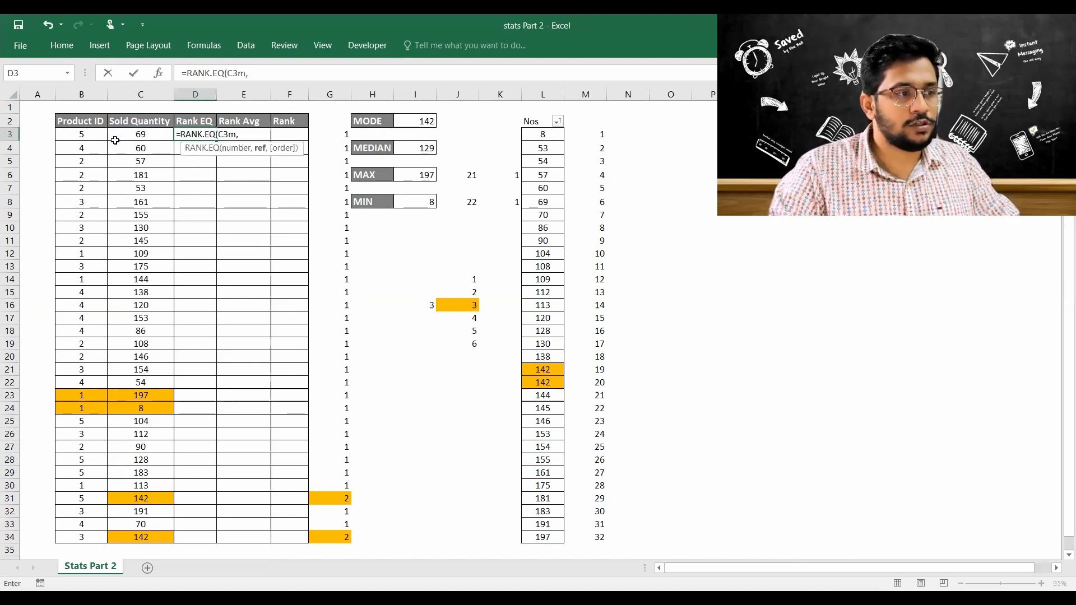
key(BackSpace)
key(BackSpace)
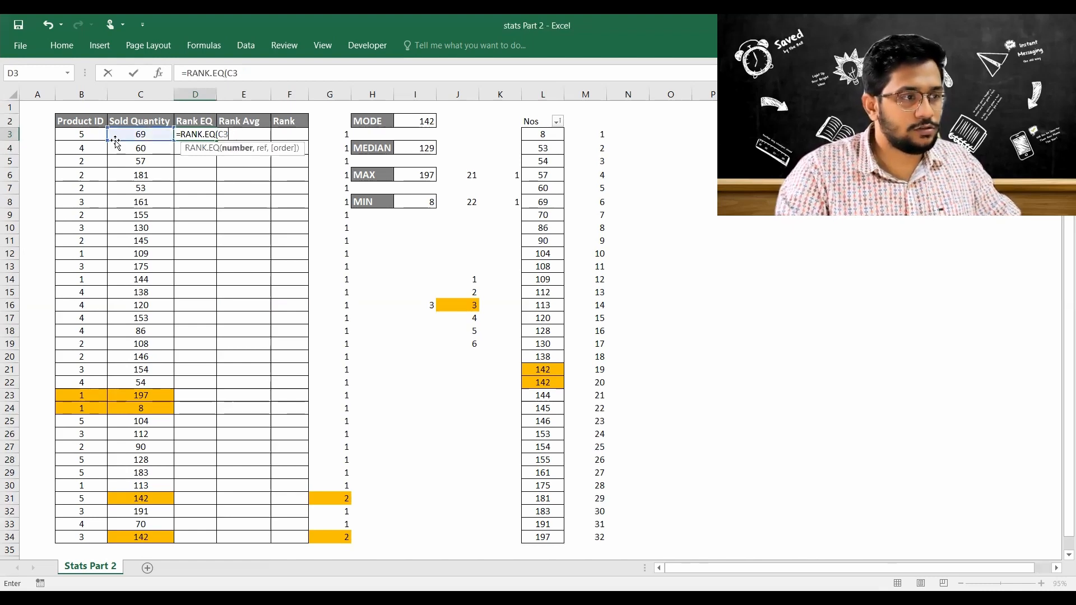
text(,)
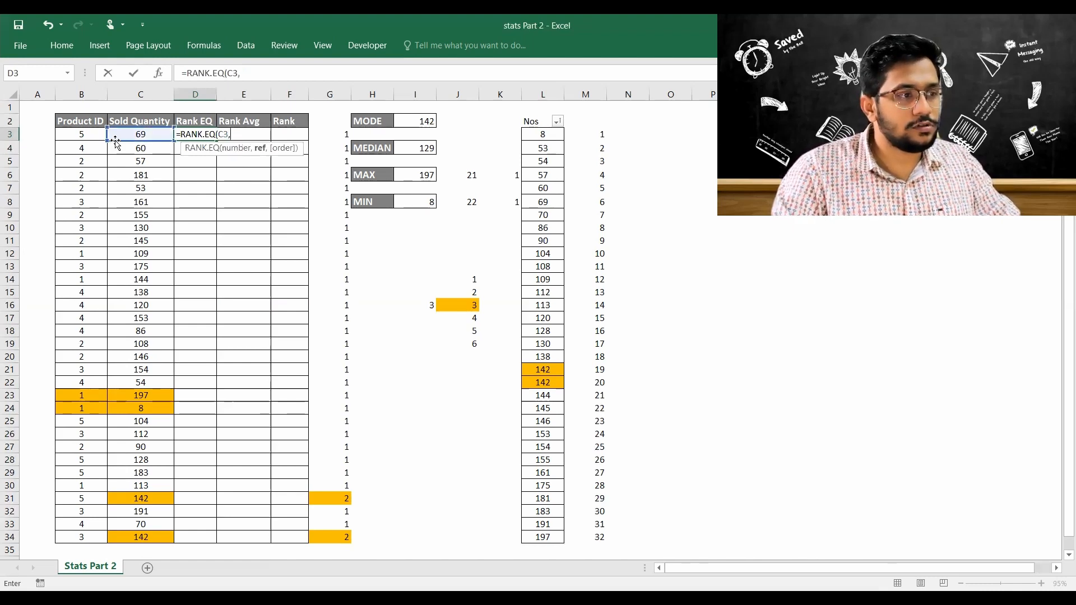
click(115, 138)
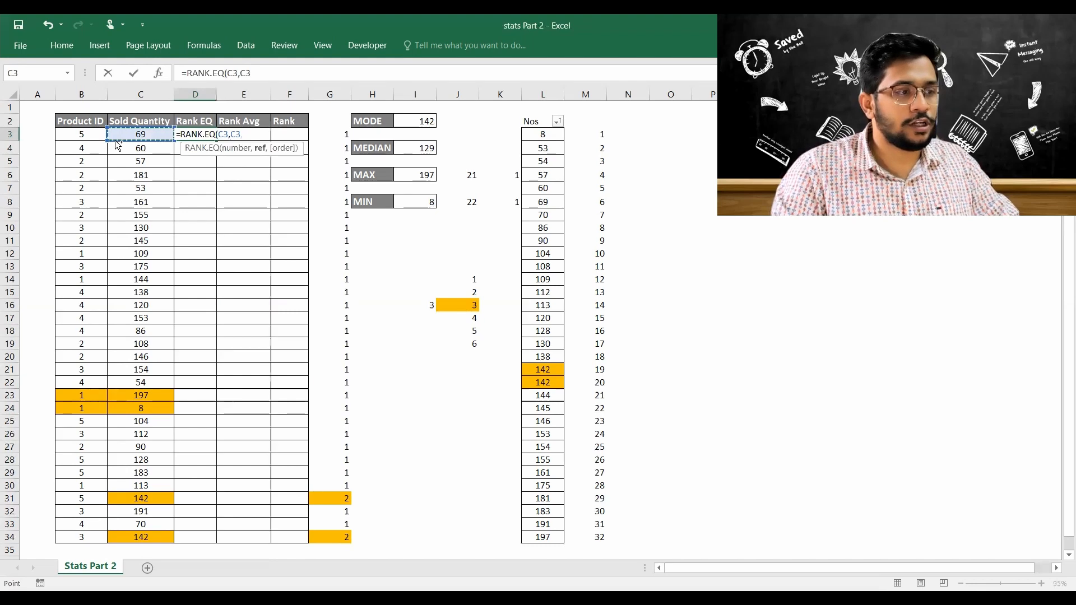
key(ctrl+shift+Down)
key(F4)
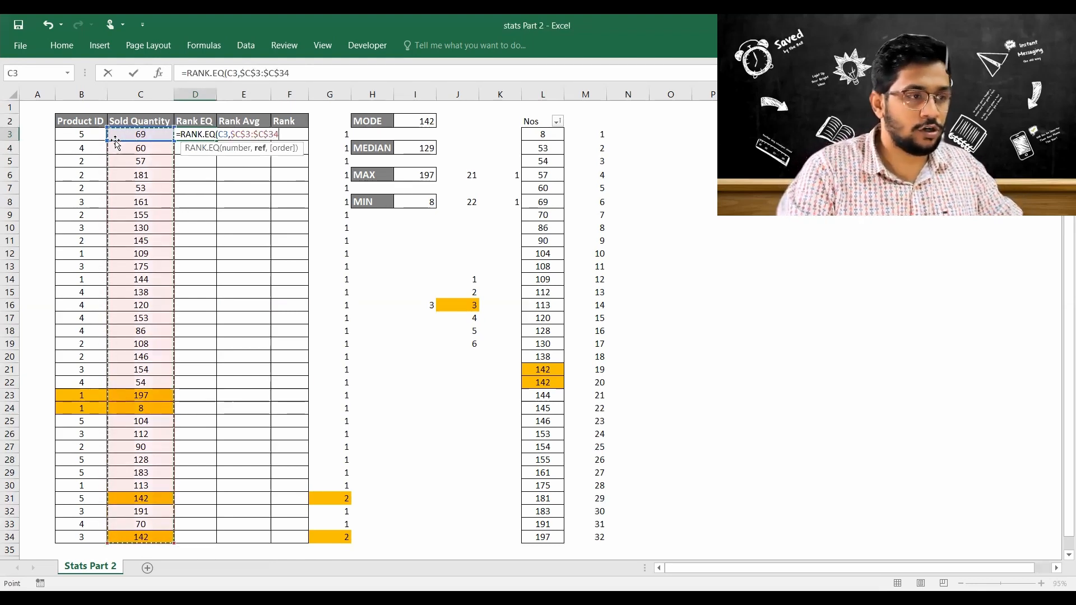
text(,0)
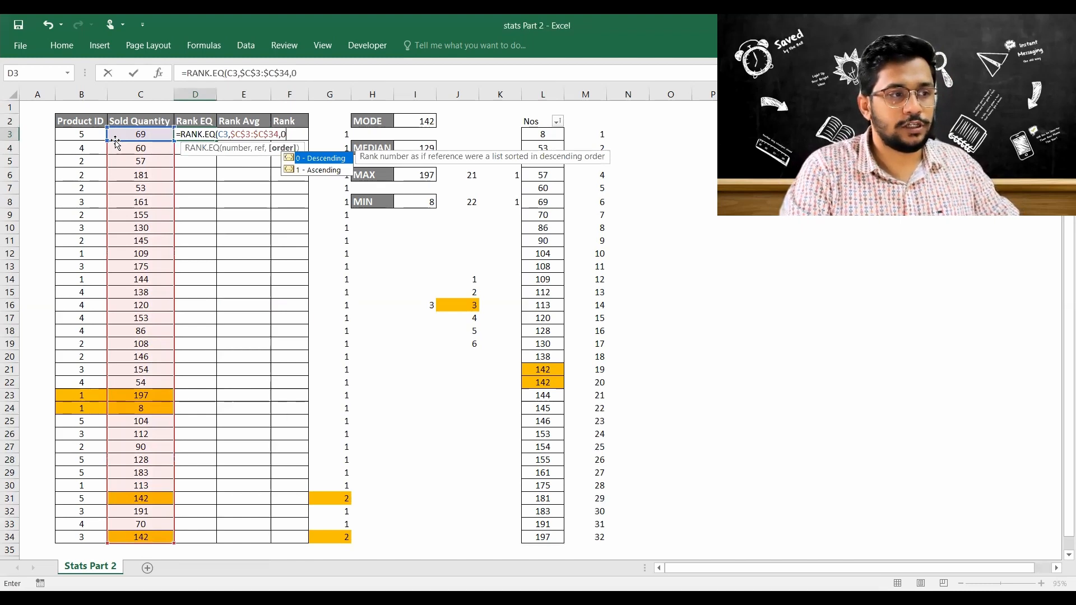
text())
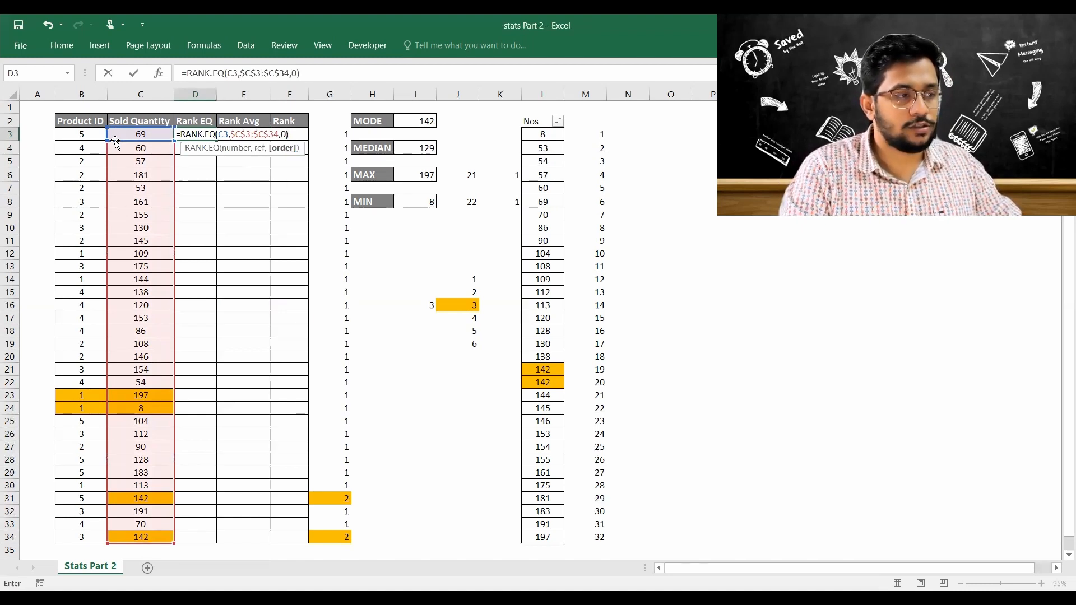
key(Return)
key(Left)
key(ctrl+Down)
key(Right)
key(ctrl+Up)
key(ctrl+d)
key(ctrl+z)
- Fill the RANK.EQ formula from D3 down to D34
key(Left)
key(ctrl+Down)
key(Right)
key(ctrl+shift+Up)
key(ctrl+d)
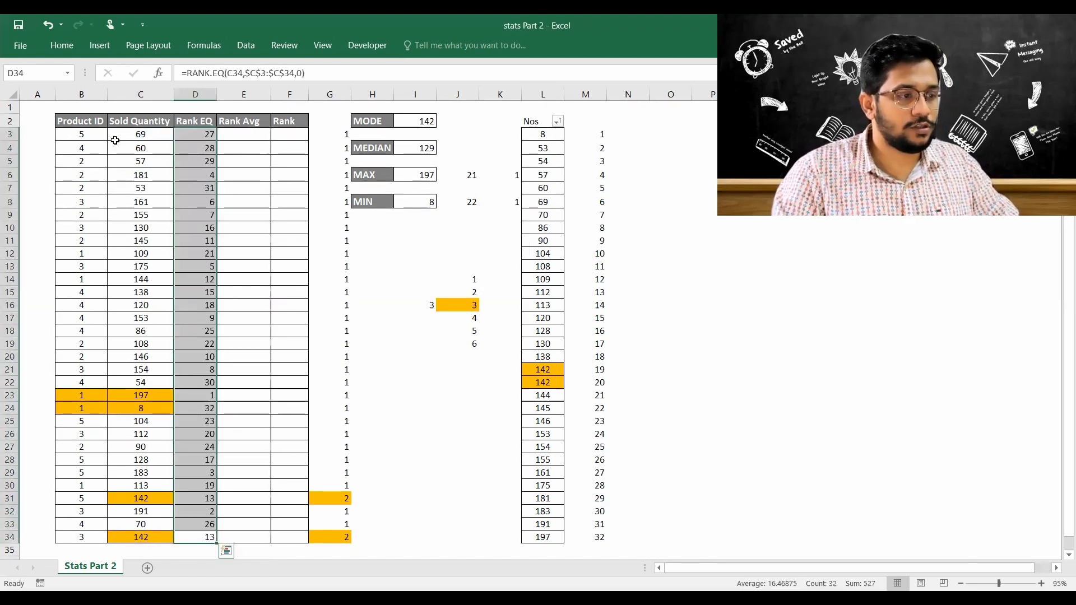
- Check the Rank EQ results of the maximum in D23 and the minimum in D24
key(Up)
key(Up)
key(Up)
key(Up)
key(Up)
key(Up)
key(Up)
key(Up)
key(Up)
key(Up)
key(Up)
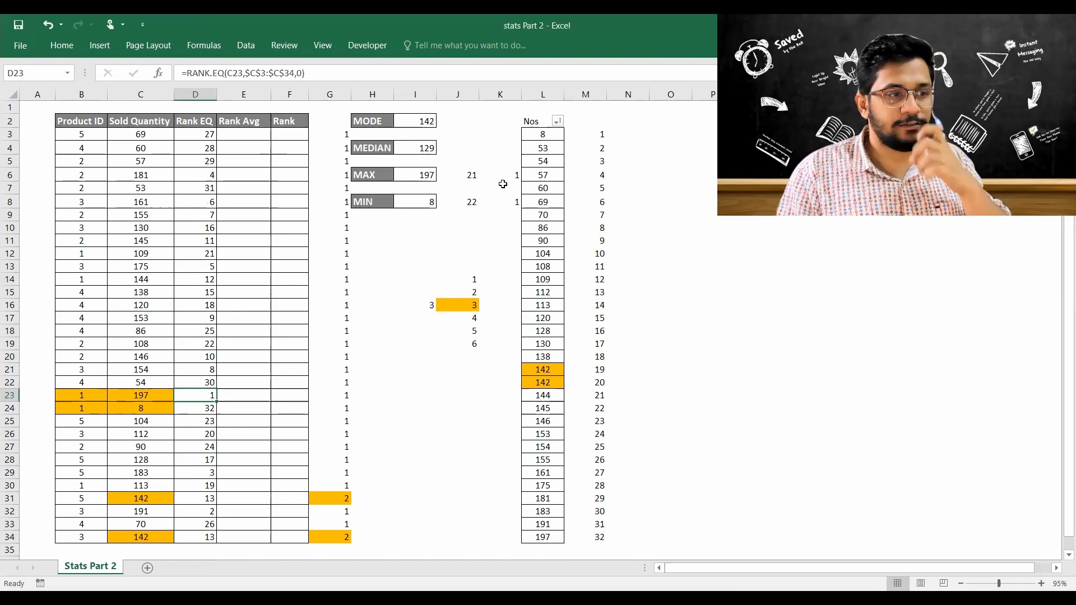
click(190, 409)
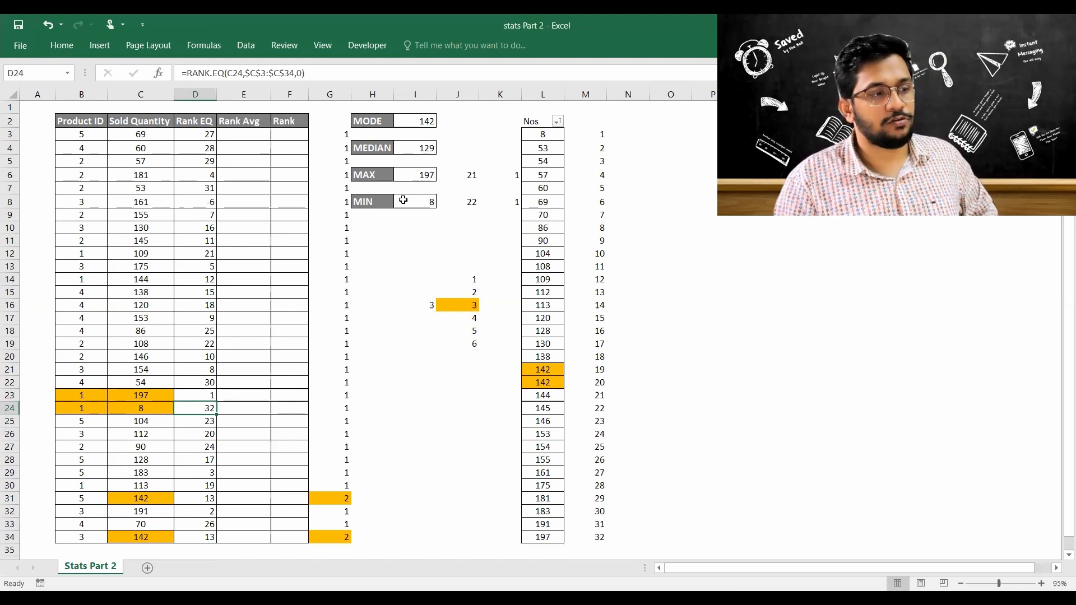
- Rank the first sold quantity in descending order in E3 with =RANK.AVG(C3,$C$3:$C$34,0)
key(Right)
key(ctrl+Up)
key(Down)
key(Left)
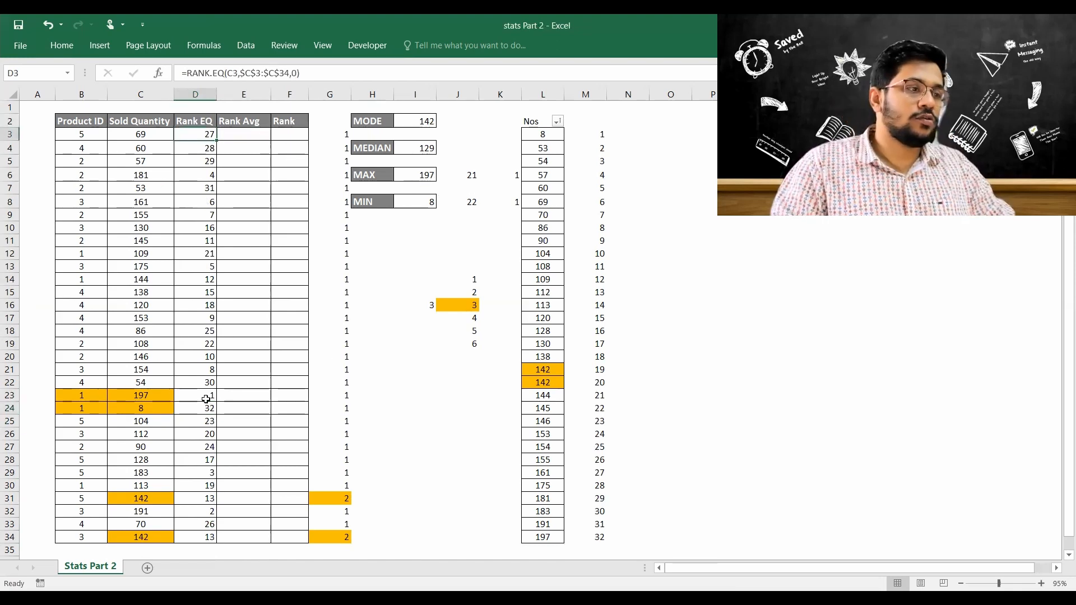
key(Up)
key(Right)
key(Down)
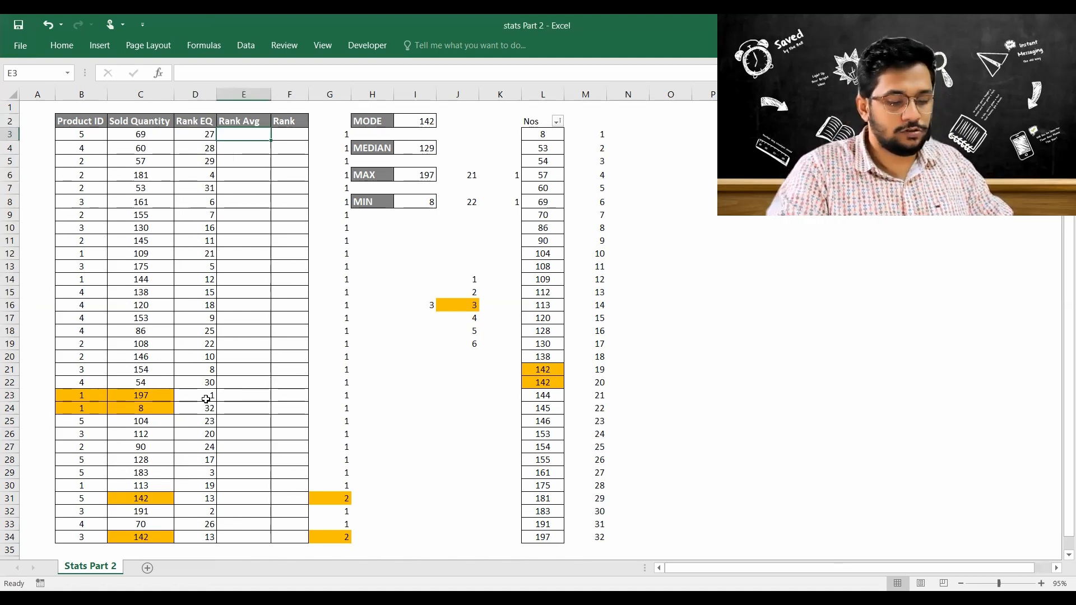
text(=)
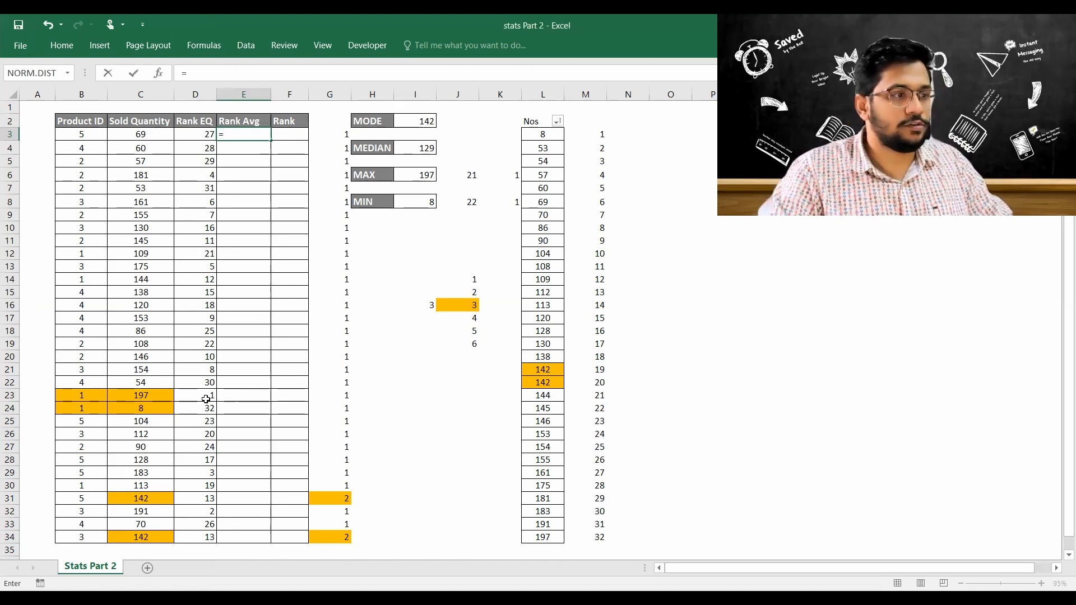
text(RANK.AVG()
key(Left)
key(Left)
text(,)
key(Left)
key(Left)
key(ctrl+shift+Down)
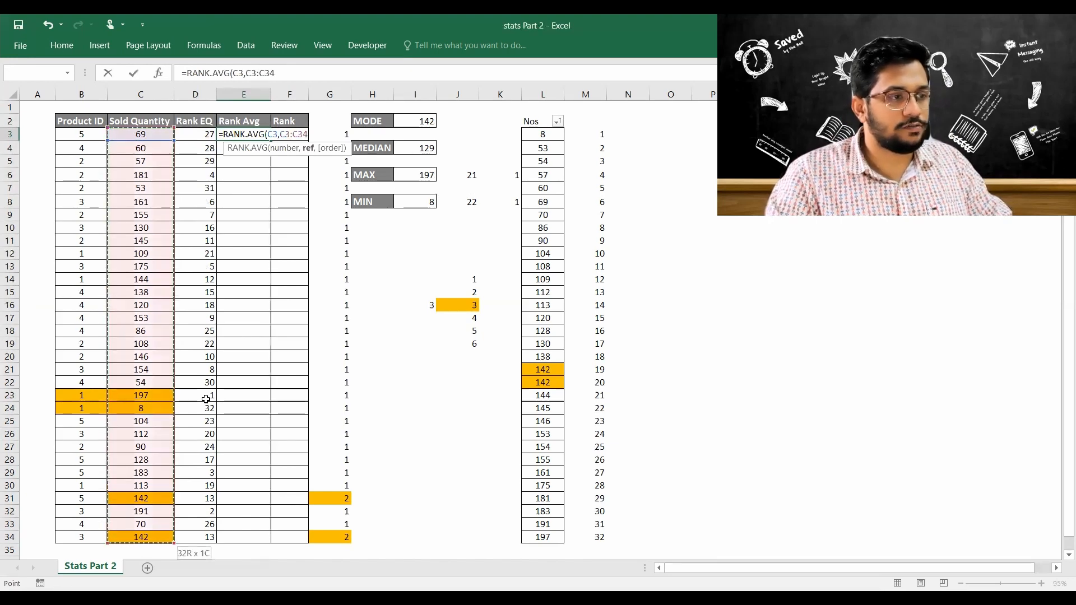
key(F4)
text(,0)
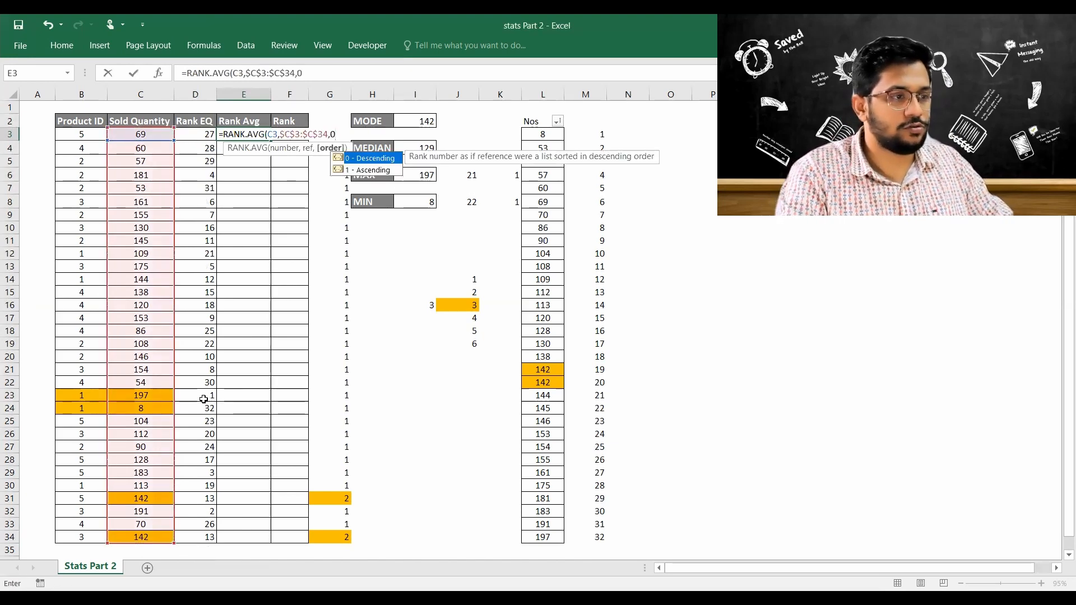
key(Return)
- Fill the RANK.AVG formula from E3 down to E34
key(Left)
key(ctrl+Down)
key(Right)
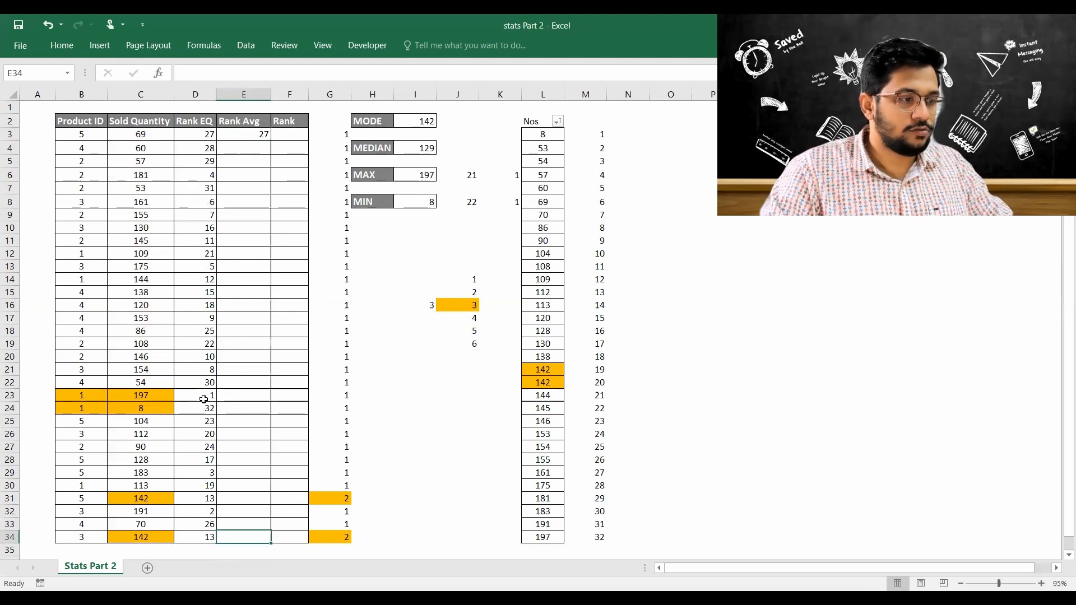
key(ctrl+shift+Up)
key(ctrl+d)
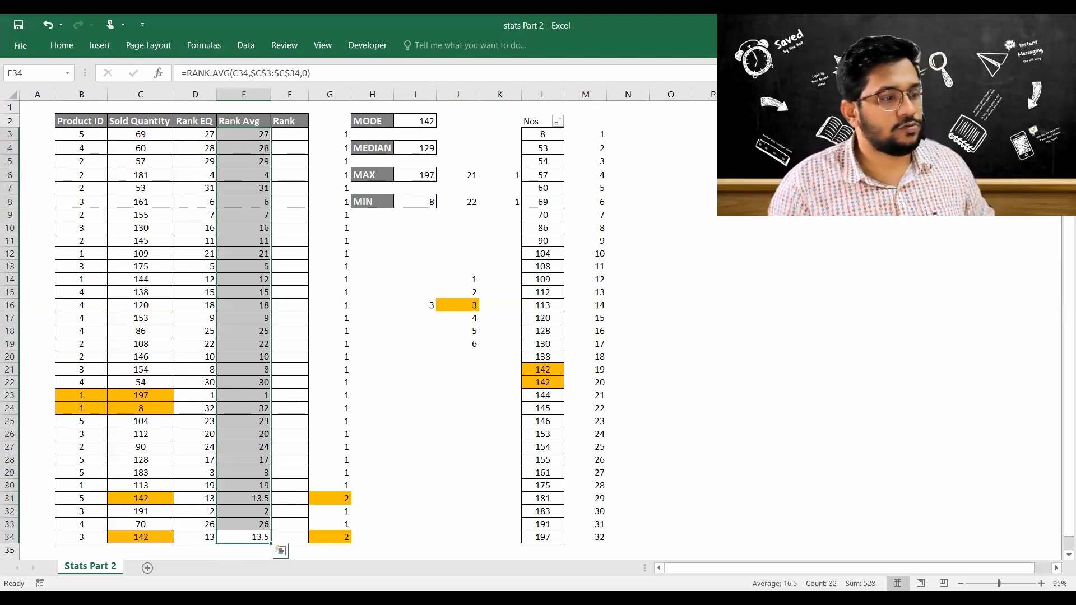
- Compare the Rank EQ and Rank Avg results of the two tied 142 quantities in rows 31 and 34
click(191, 498)
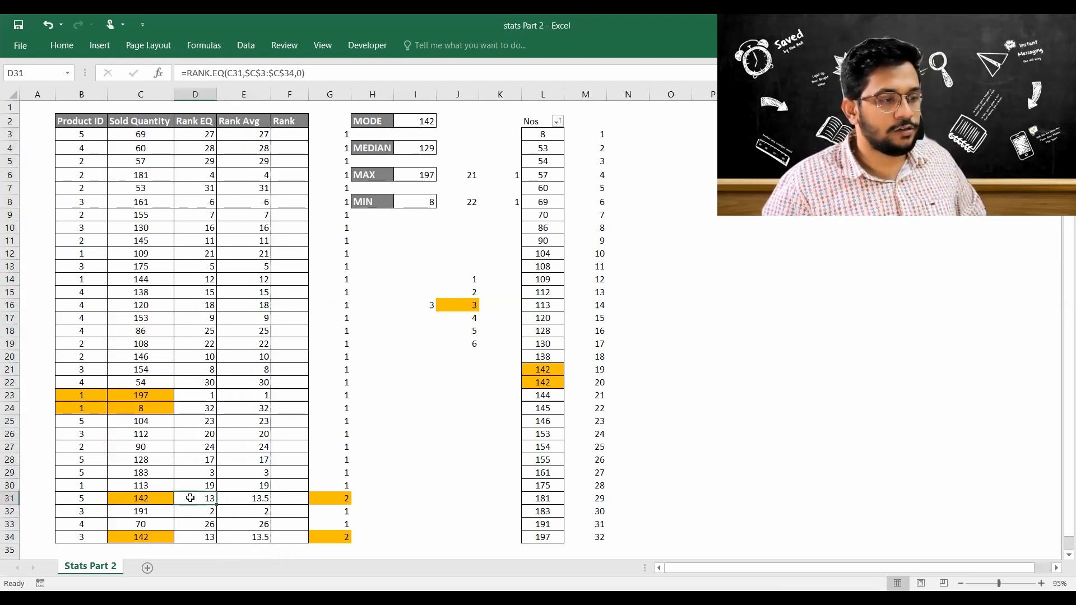
click(225, 498)
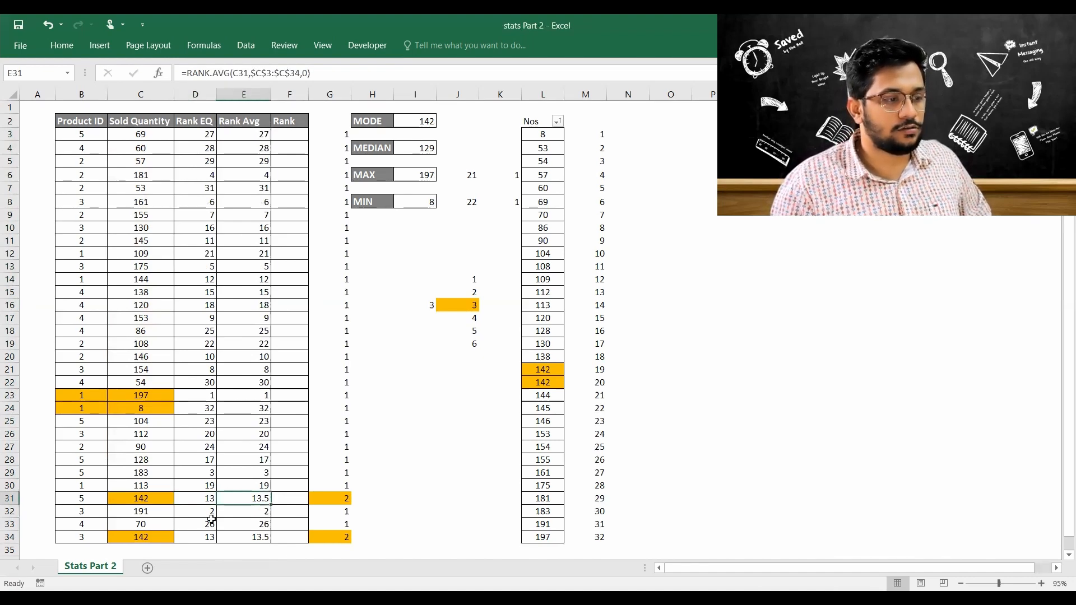
key(Down)
key(Down)
key(Down)
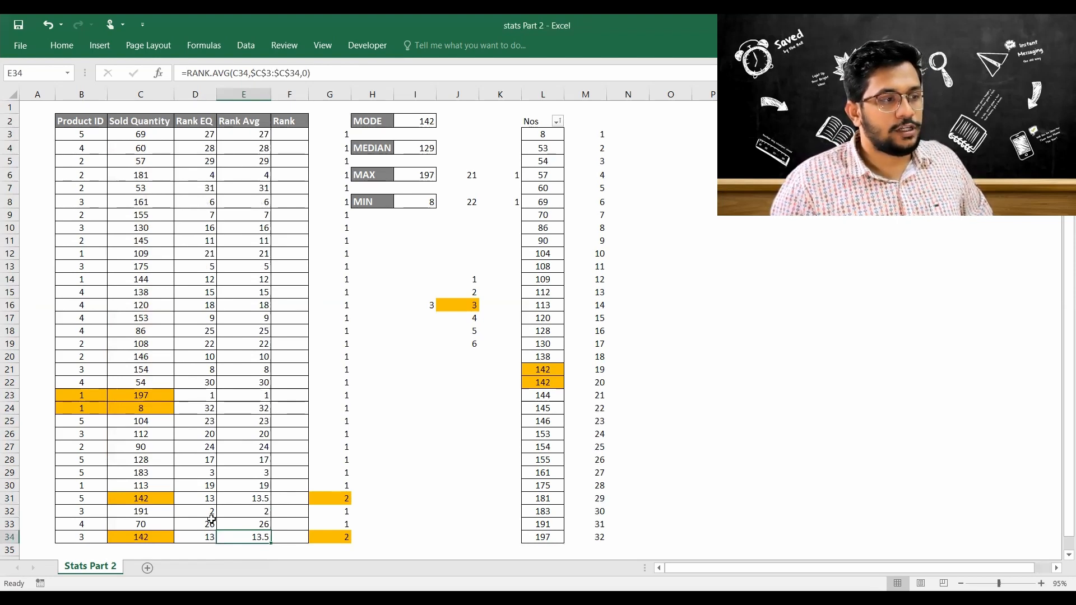
key(Left)
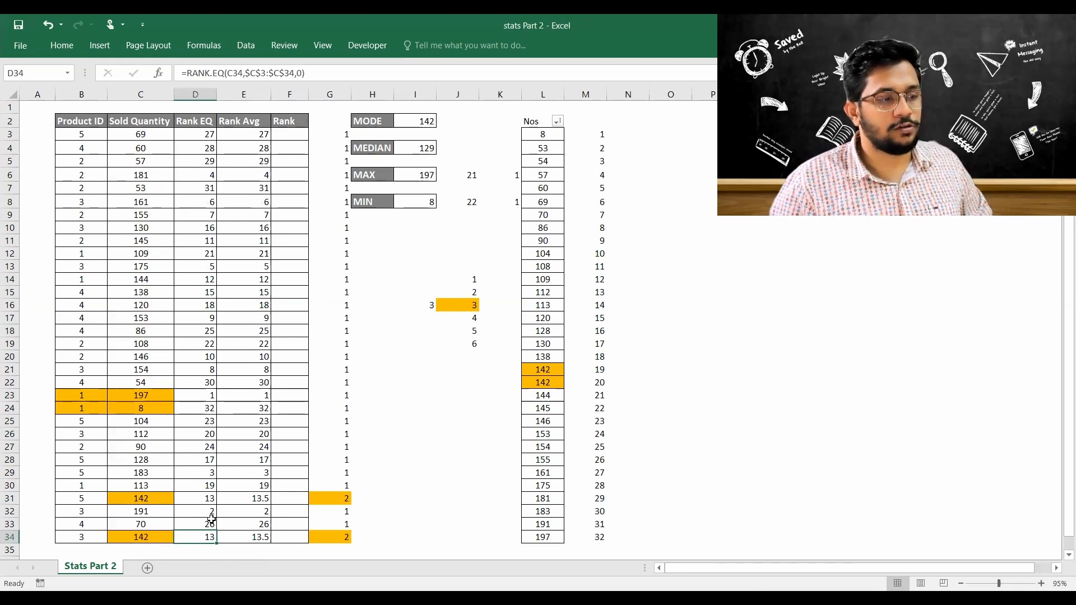
key(Right)
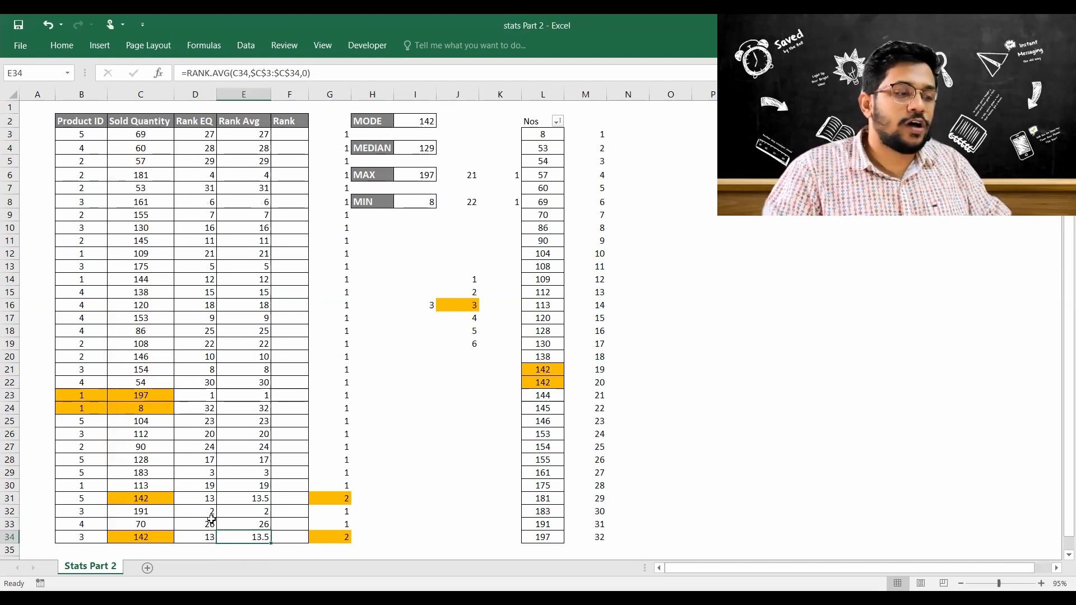
- Compute a unique rank for the first sold quantity in F3 with =D3+COUNTIF($C$3:C3,C3)-1
key(ctrl+Up)
key(Right)
key(Down)
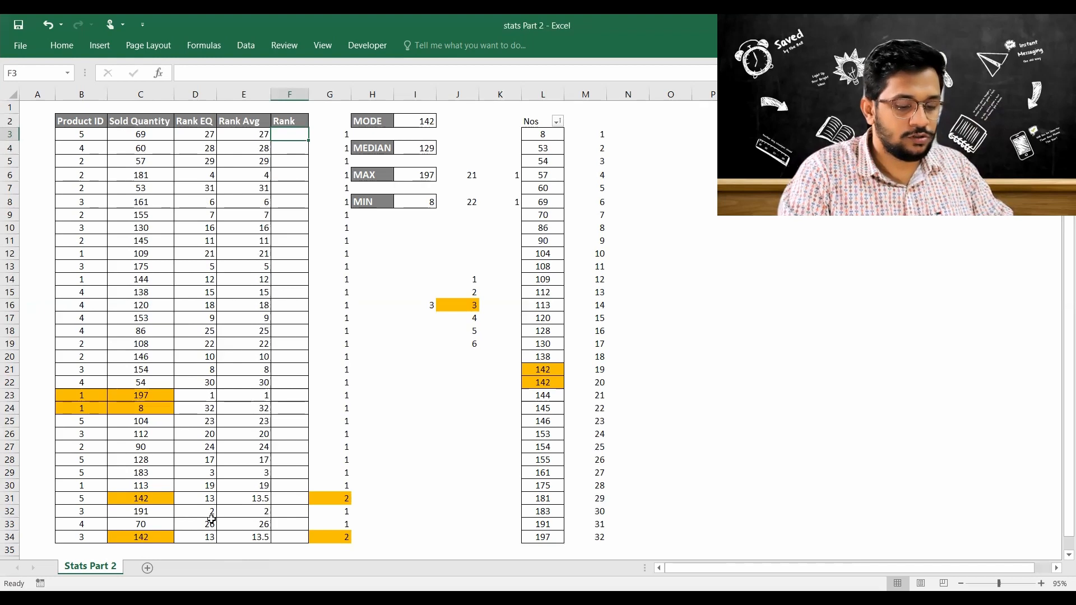
text(=)
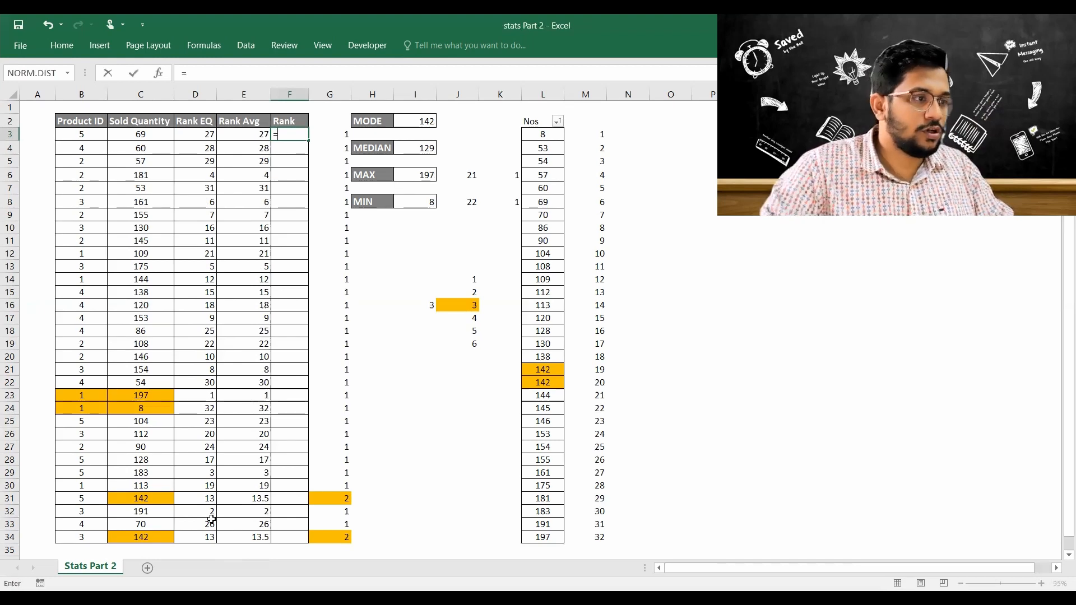
key(Left)
key(Left)
text(+)
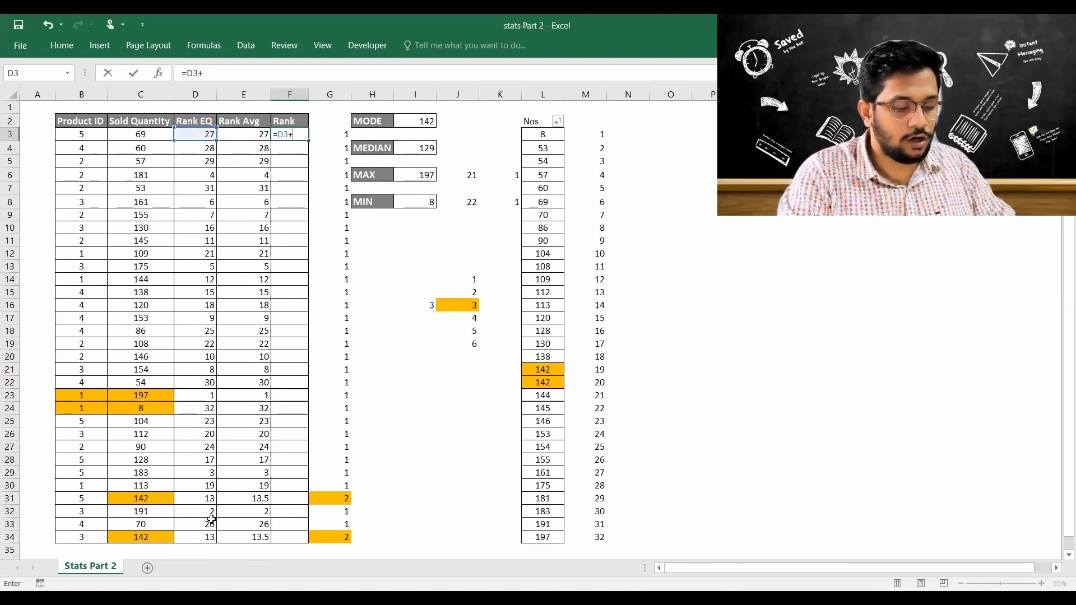
text(COUNTIF(C3:C3)
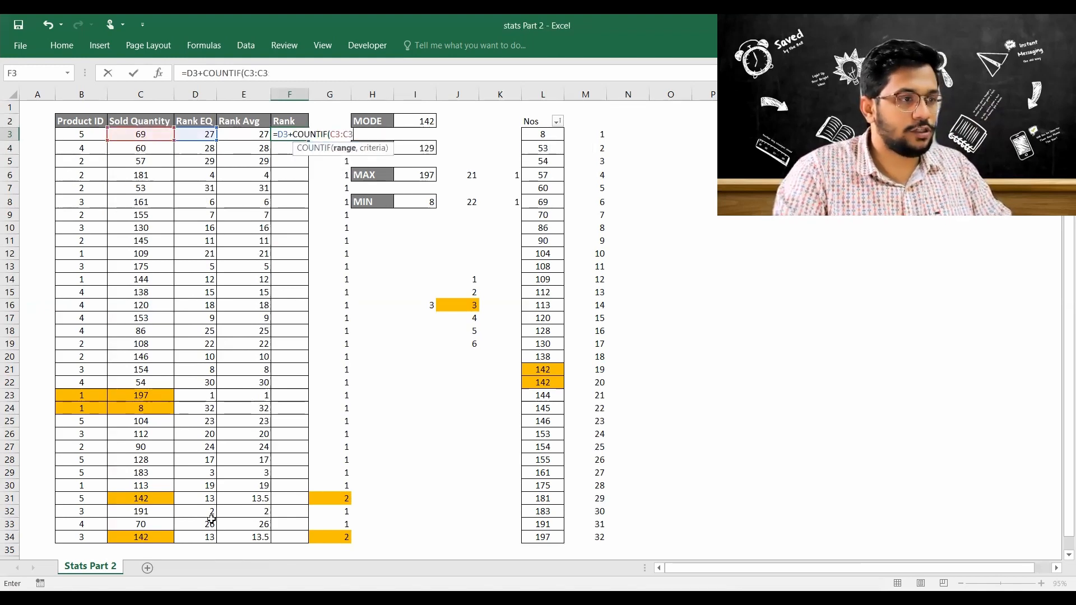
key(BackSpace)
key(BackSpace)
key(BackSpace)
key(F4)
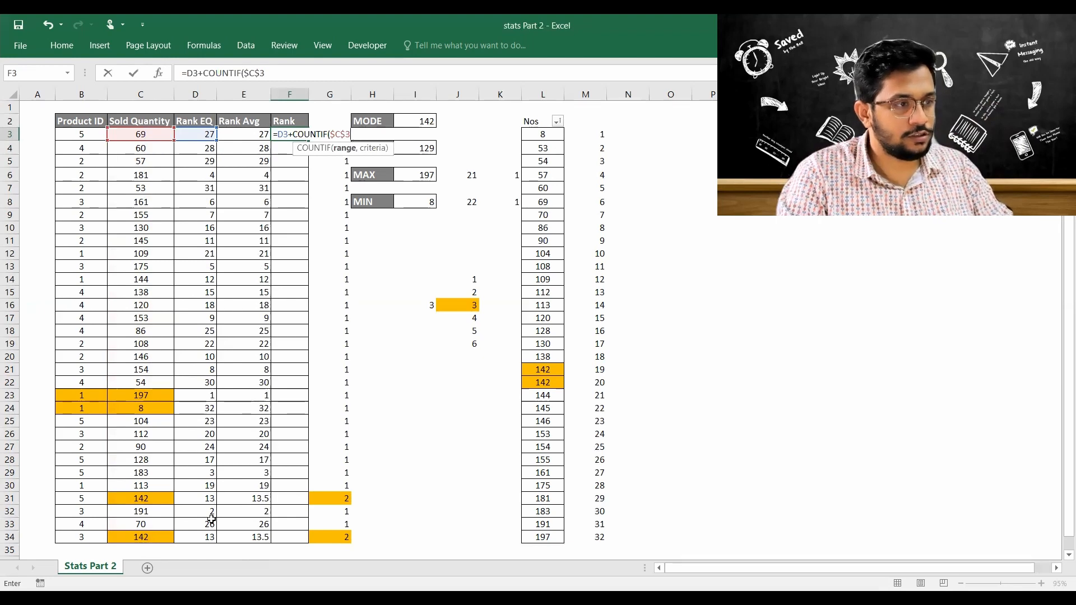
text(:)
key(Left)
key(Left)
key(Left)
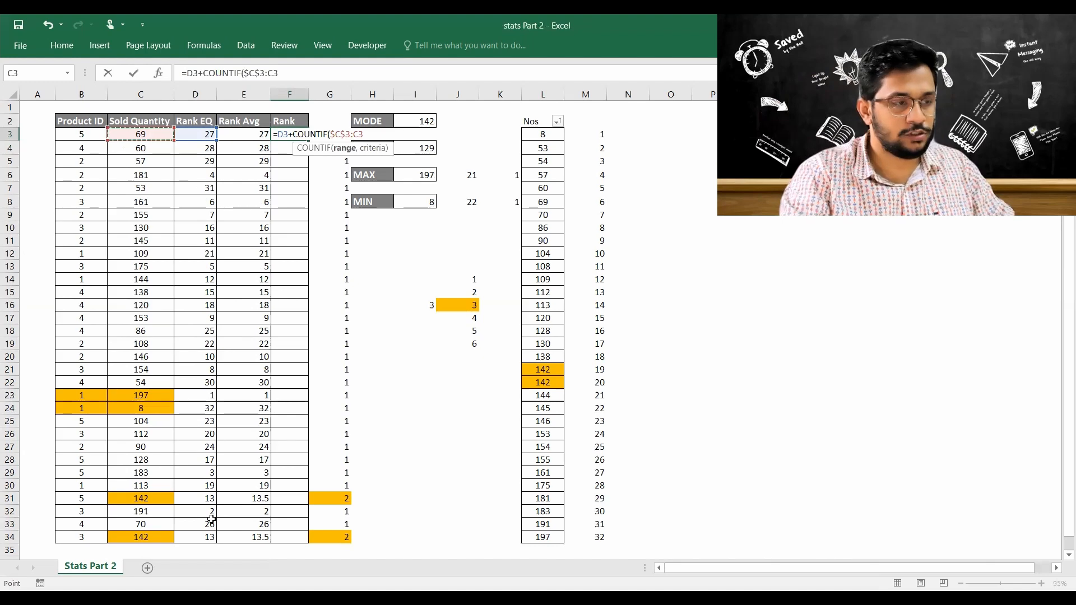
text(,C3)
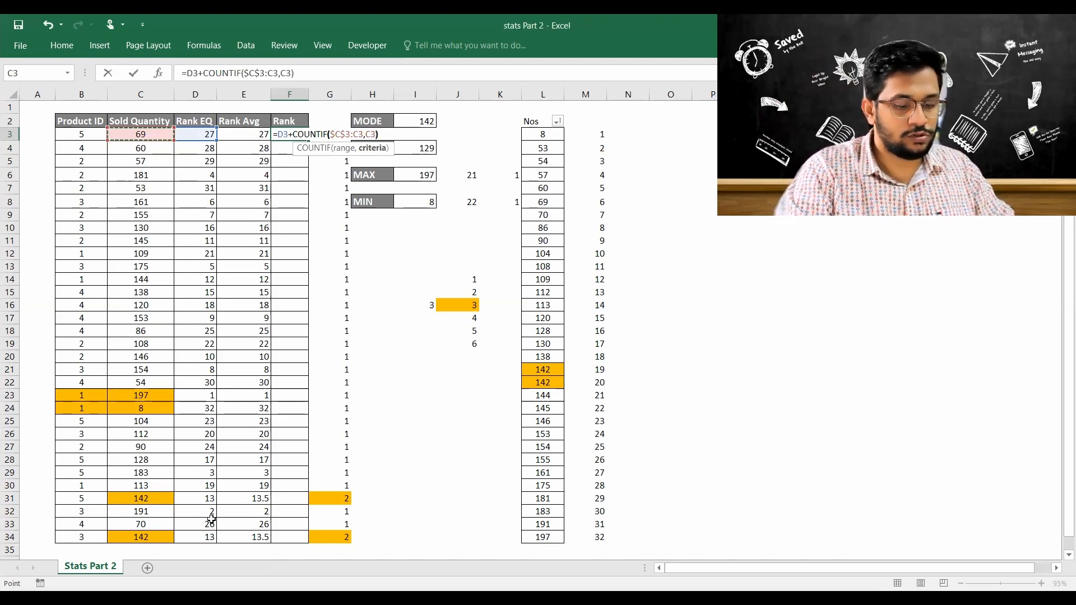
text(-1)
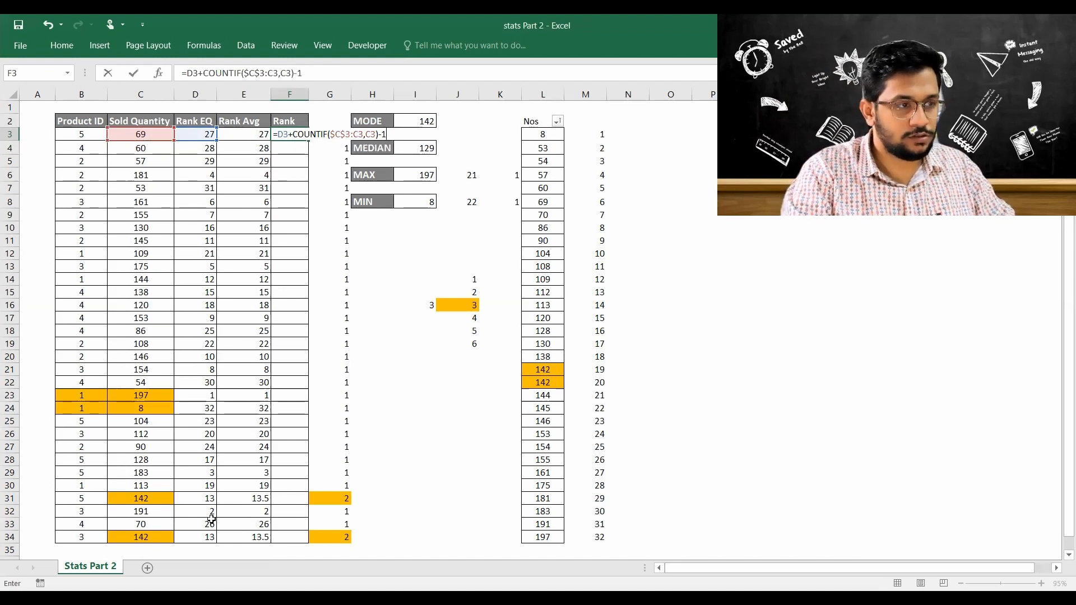
key(Return)
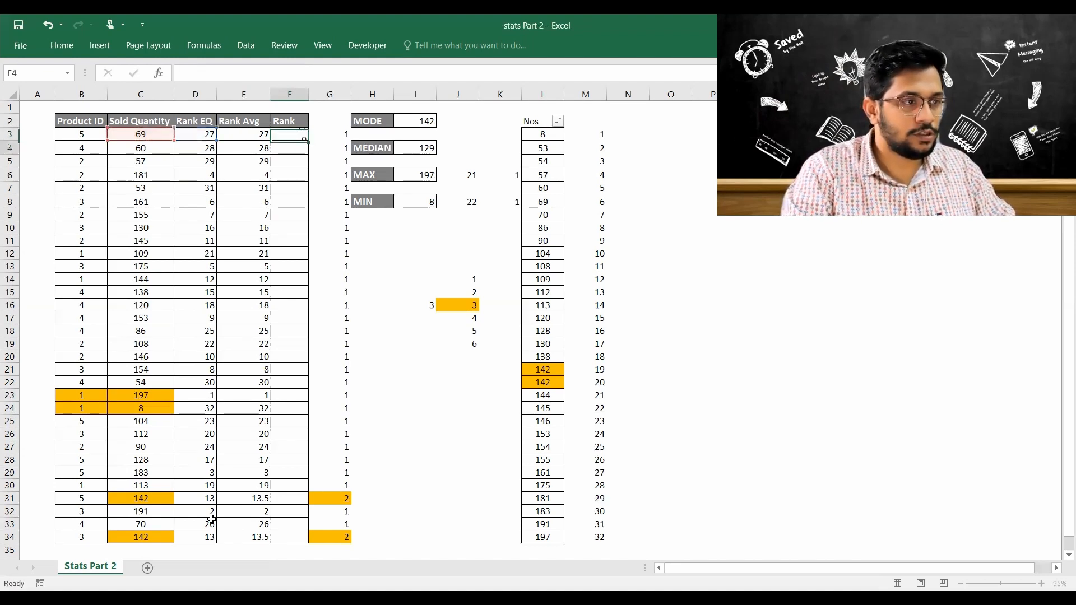
- Copy the unique rank formula from F3 down through F34
key(Up)
key(ctrl+c)
key(Left)
key(ctrl+Down)
key(Right)
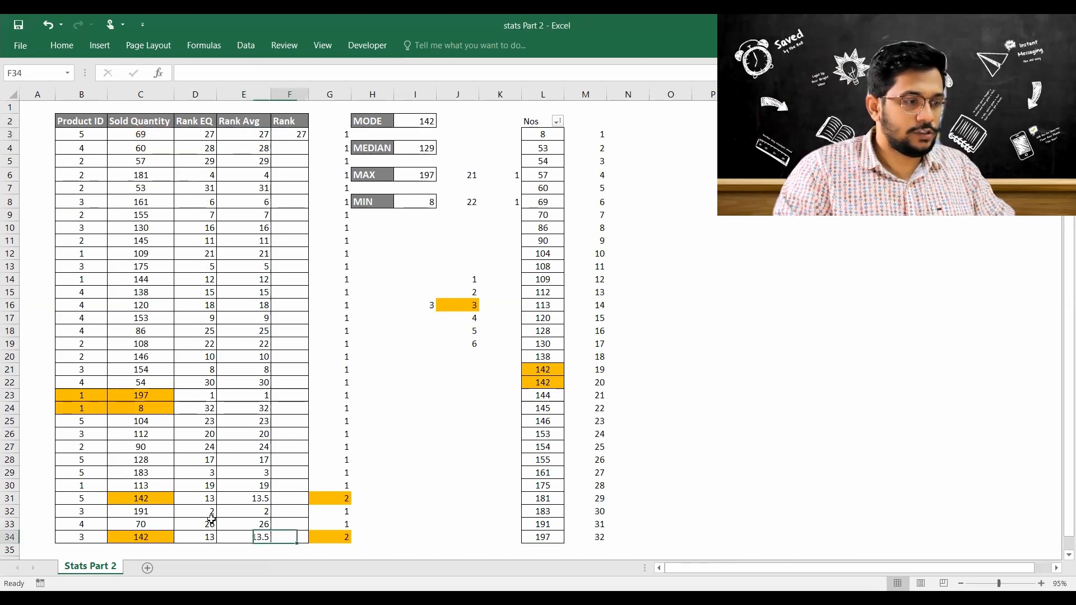
key(ctrl+shift+Up)
key(ctrl+v)
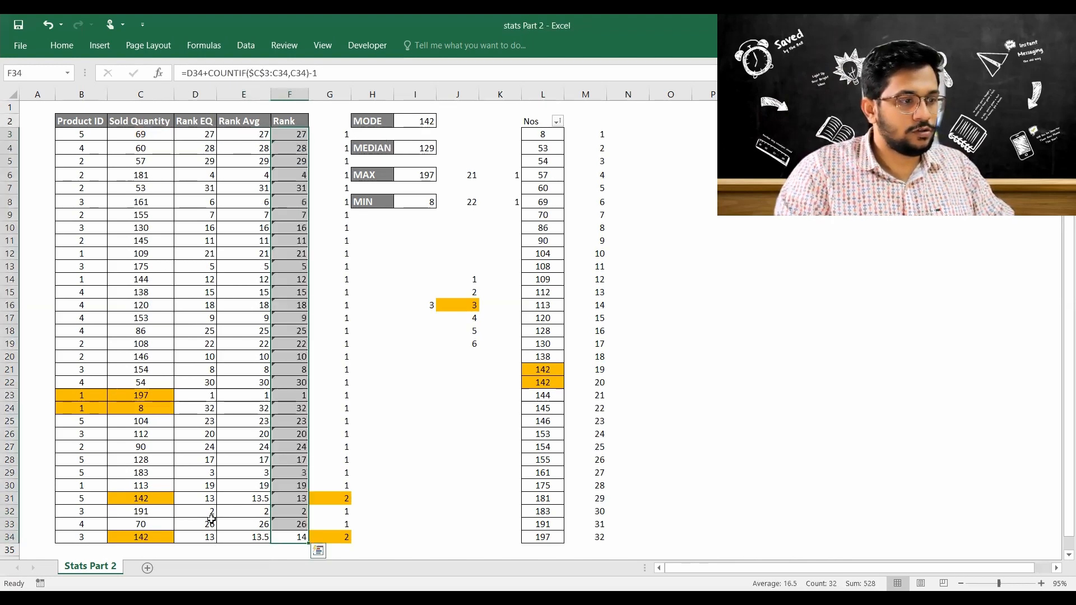
- Examine the Rank results of the tied quantities in F31 and F34, and look through the rest of the Rank column
key(Up)
key(Up)
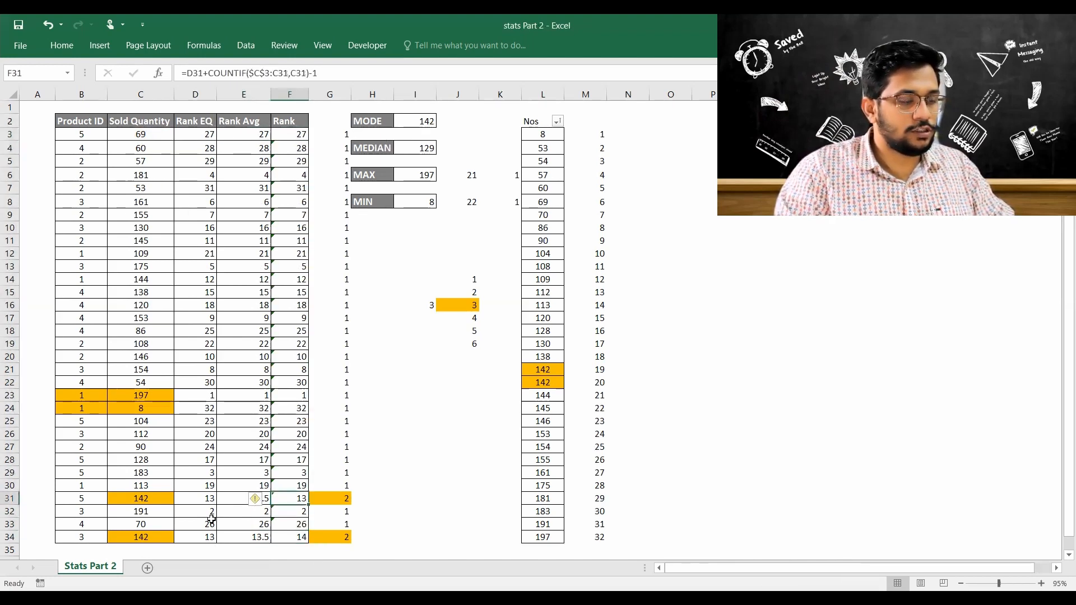
key(Down)
key(Down)
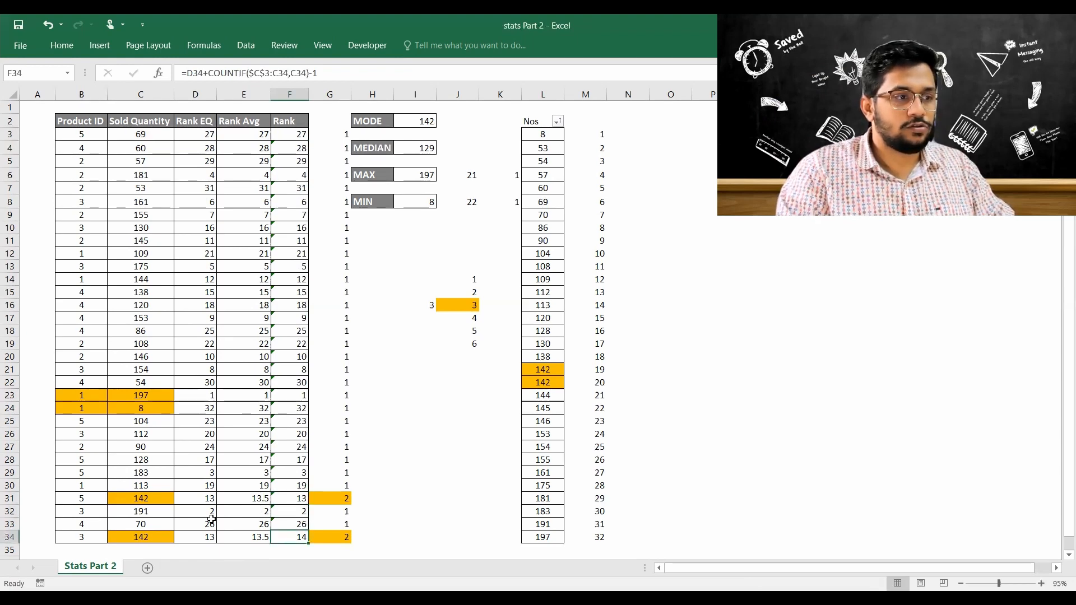
key(Up)
key(Up)
key(Up)
key(Up)
key(Up)
key(Up)
key(Up)
key(Up)
key(Up)
key(Up)
key(Up)
key(Up)
key(Up)
key(Up)
key(Up)
key(Up)
key(Up)
key(Up)
key(Up)
key(Up)
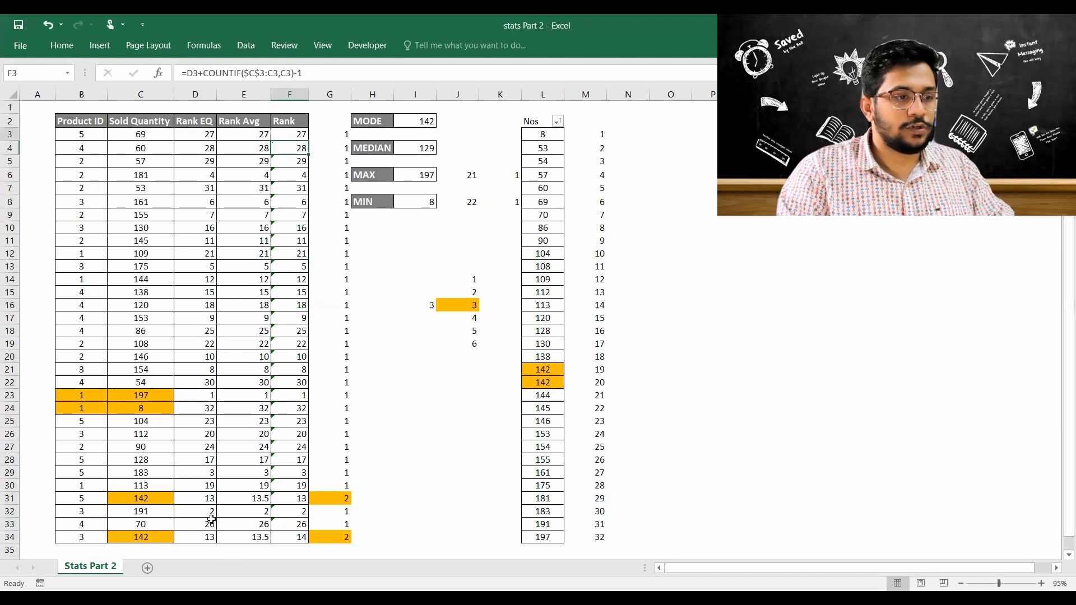
key(Down)
key(Down)
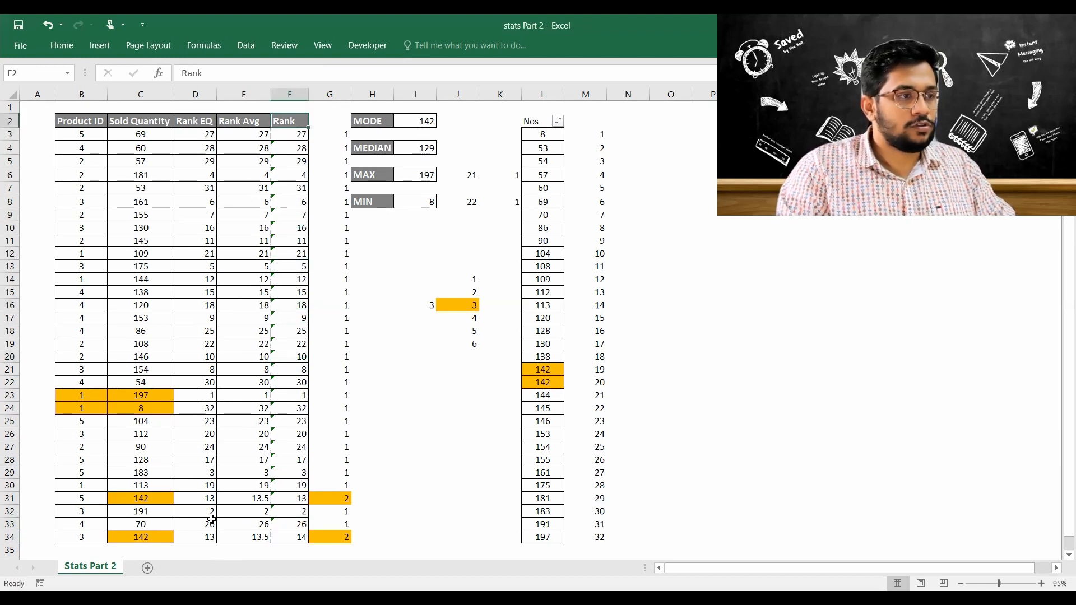
key(Down)
key(Down)
- Fill the first tied 142 record, C31:G31, with orange
key(ctrl+Down)
key(Up)
key(Up)
key(Up)
key(Left)
key(Left)
key(Right)
key(Left)
key(Left)
key(shift+Right)
key(shift+Right)
key(shift+Right)
key(shift+Right)
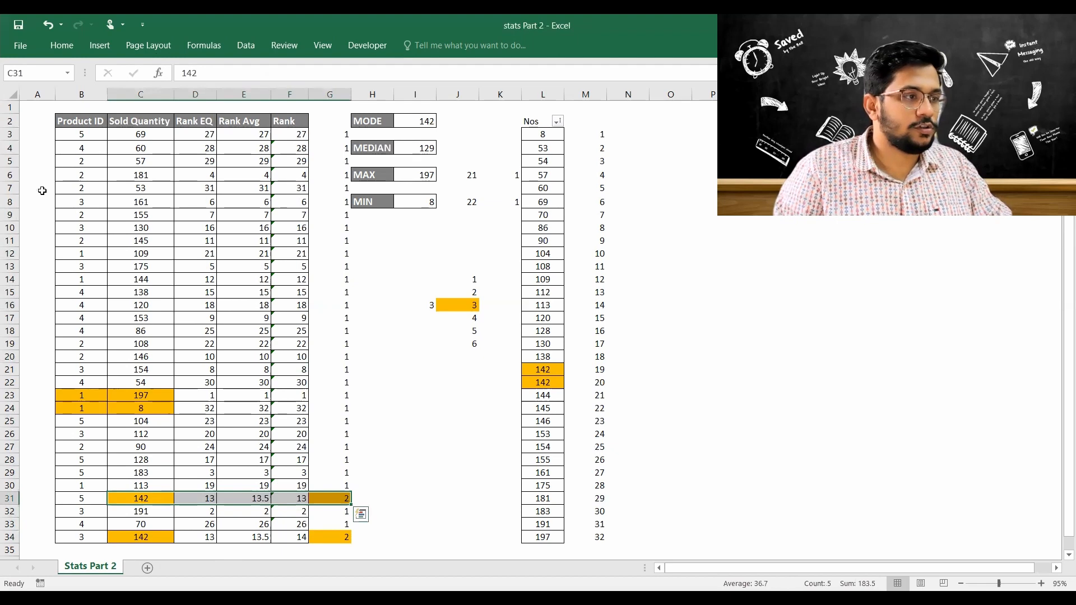
click(62, 45)
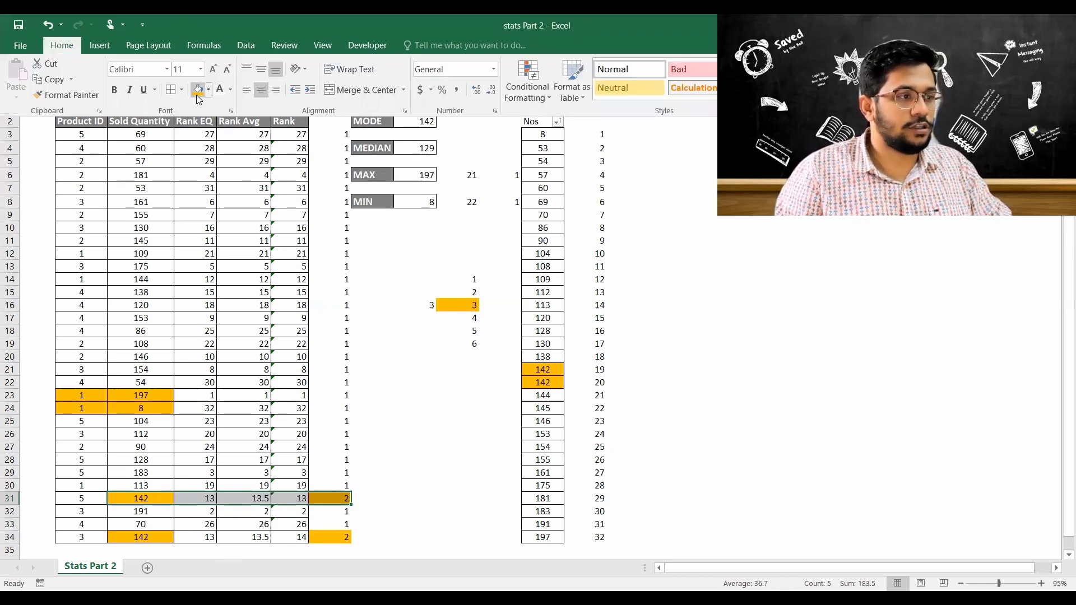
click(197, 89)
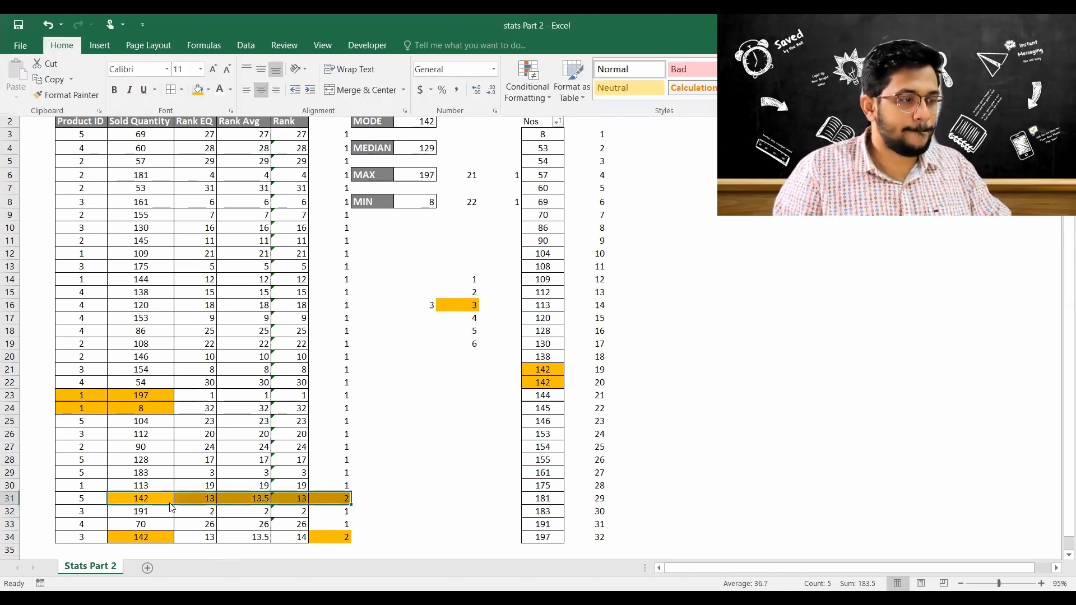
- Fill the second tied 142 record, C34:G34, with orange
key(Down)
key(Down)
key(Down)
key(shift+Right)
key(shift+Right)
key(shift+Right)
key(shift+Right)
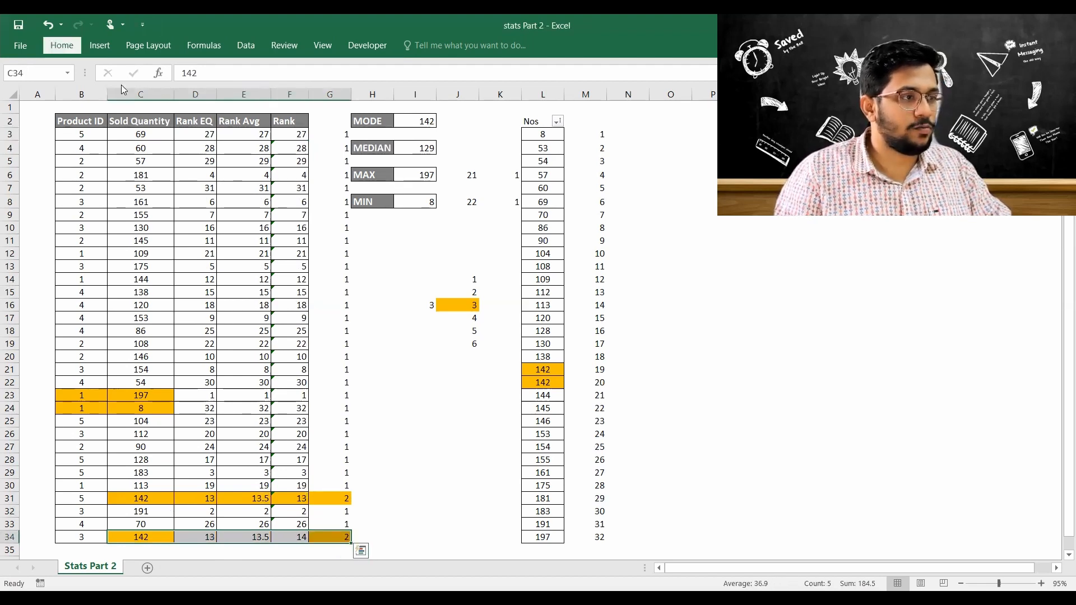
click(60, 45)
click(197, 90)
click(160, 146)
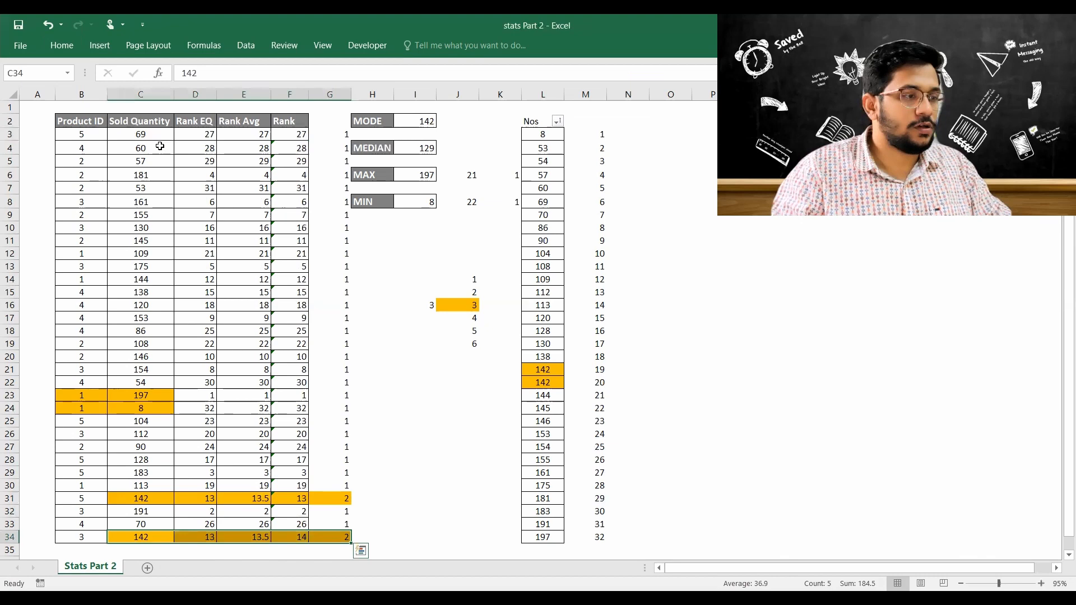
- Remove the filter from the Nos column and add filters to the table headers in B2:F2
key(Up)
key(ctrl+Up)
key(ctrl+shift+l)
key(ctrl+shift+l)
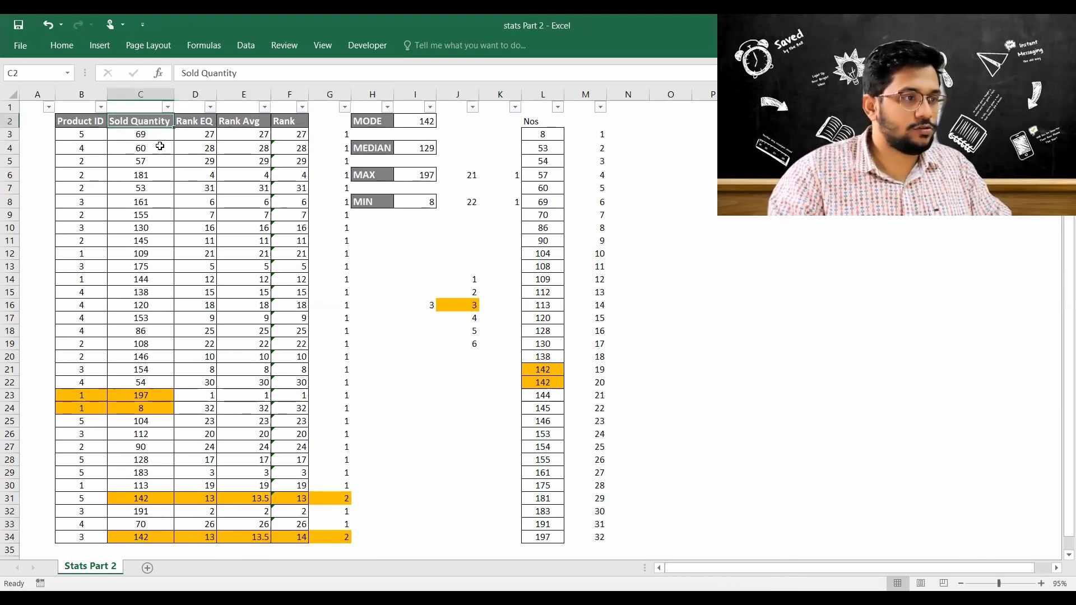
key(ctrl+shift+l)
key(Left)
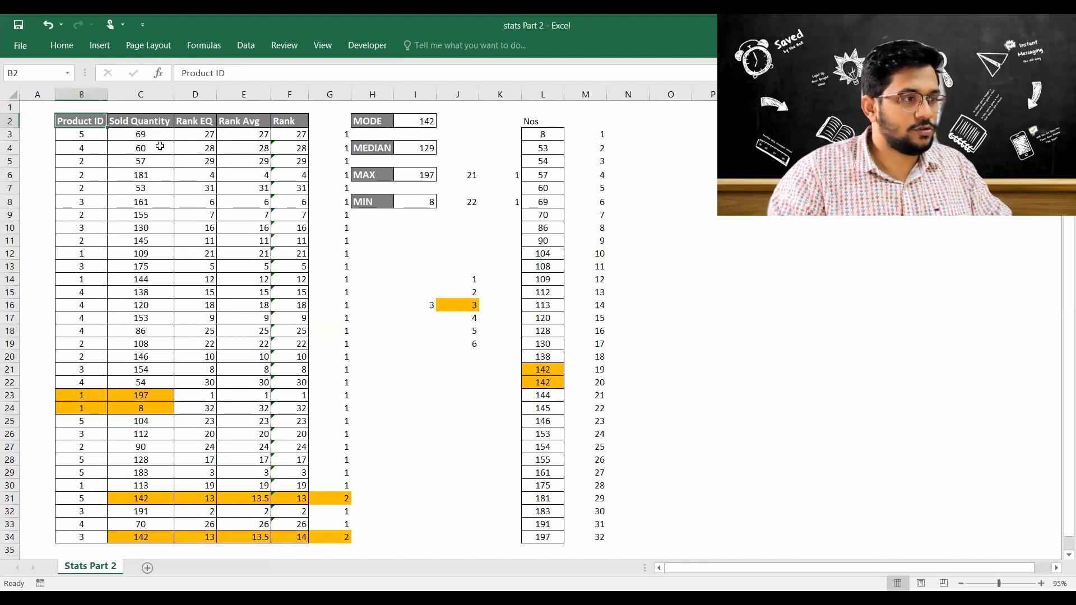
key(ctrl+shift+Right)
key(ctrl+shift+l)
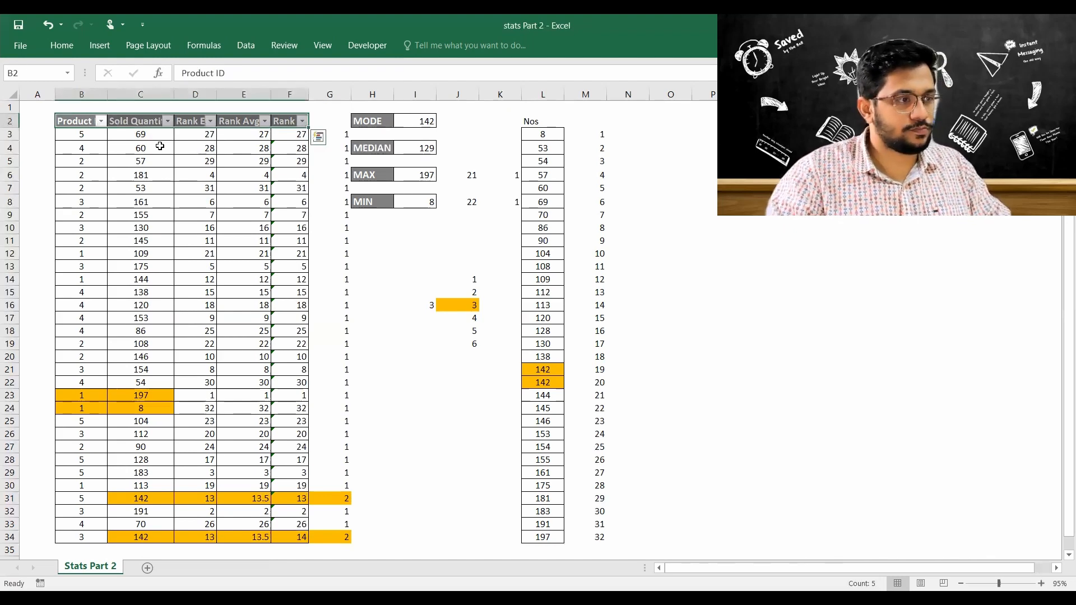
- Sort the table by Sold Quantity from smallest to largest
key(Left)
key(Right)
key(Right)
key(alt+Down)
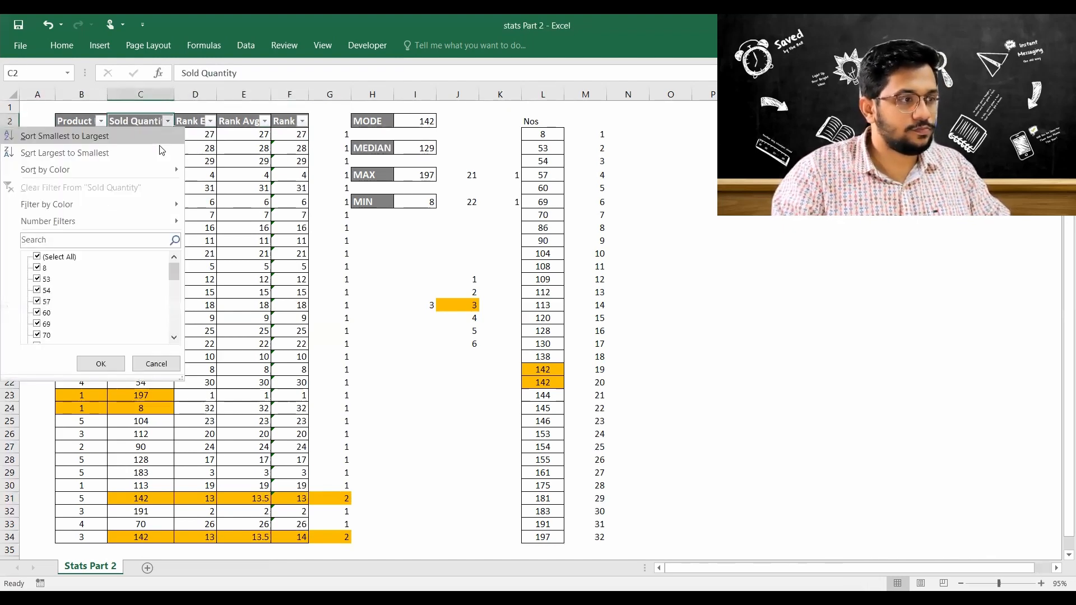
key(s)
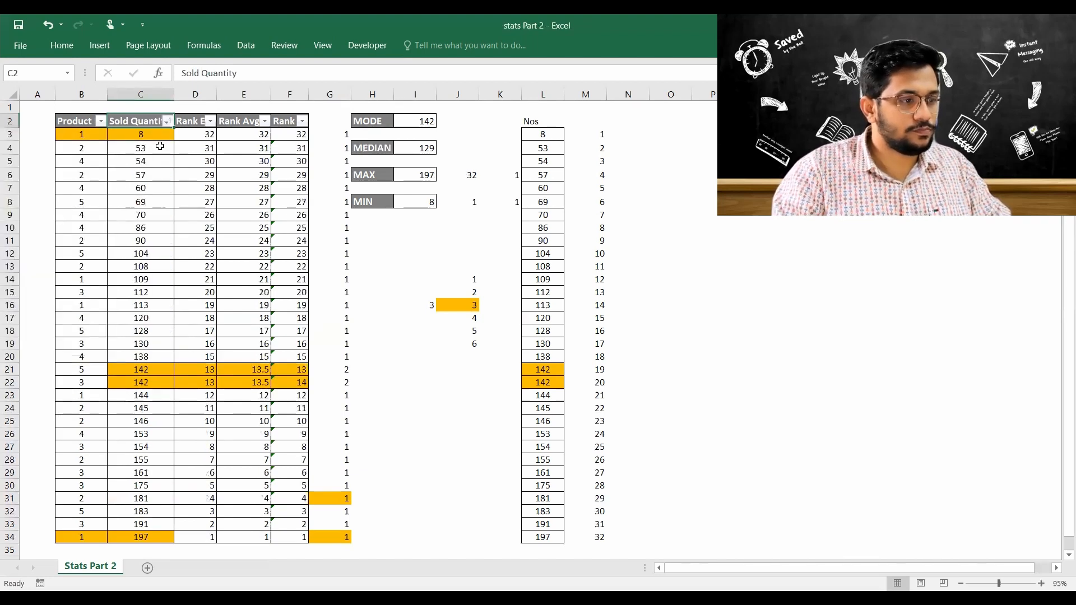
- Sort the table by Sold Quantity from largest to smallest
key(Right)
key(Right)
key(Left)
key(Left)
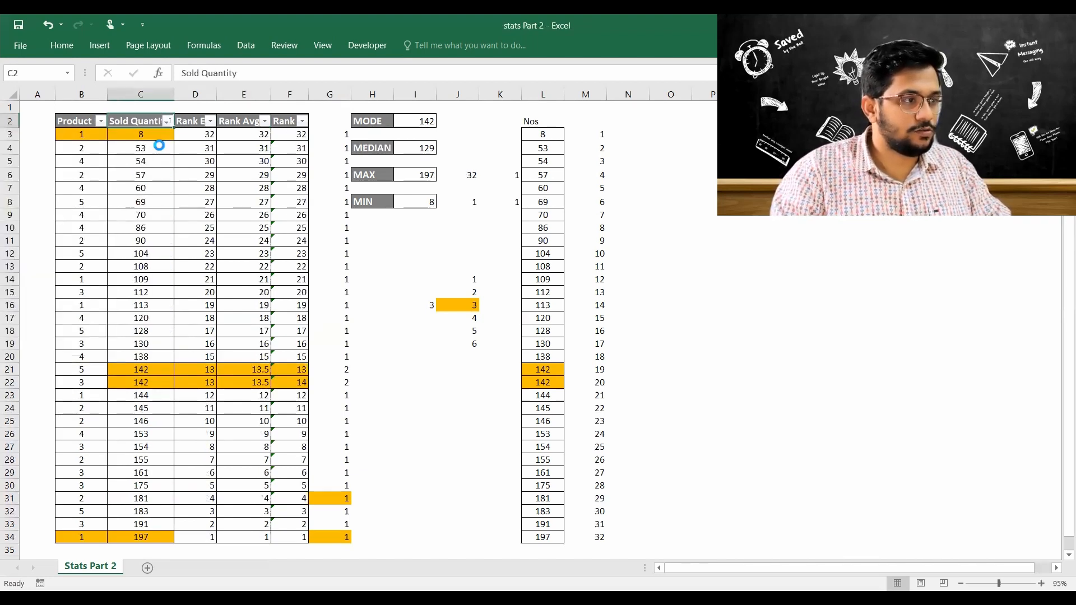
key(alt+Down)
key(Down)
key(Return)
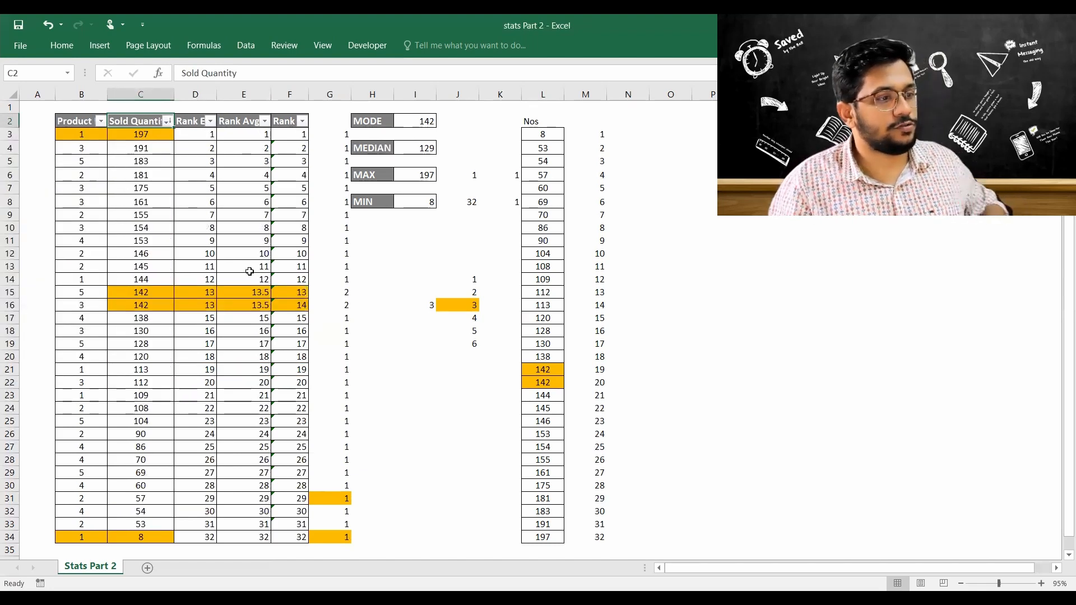
- Compare the three rank results of the tied 142 records in rows 15 and 16, and inspect the Rank formula in F3
drag(204, 277, 293, 301)
click(207, 303)
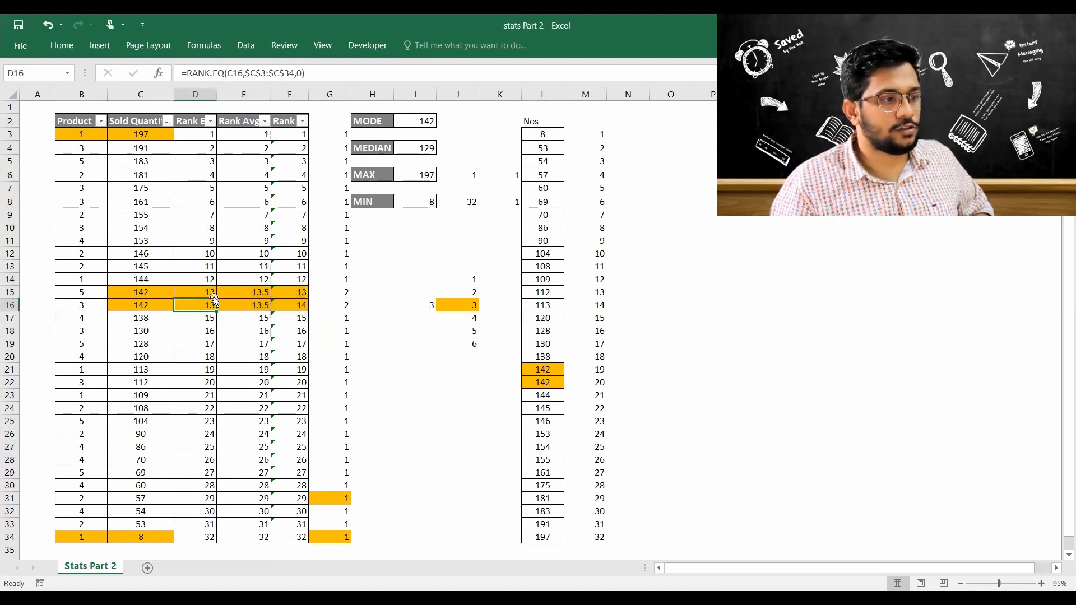
drag(245, 289, 246, 306)
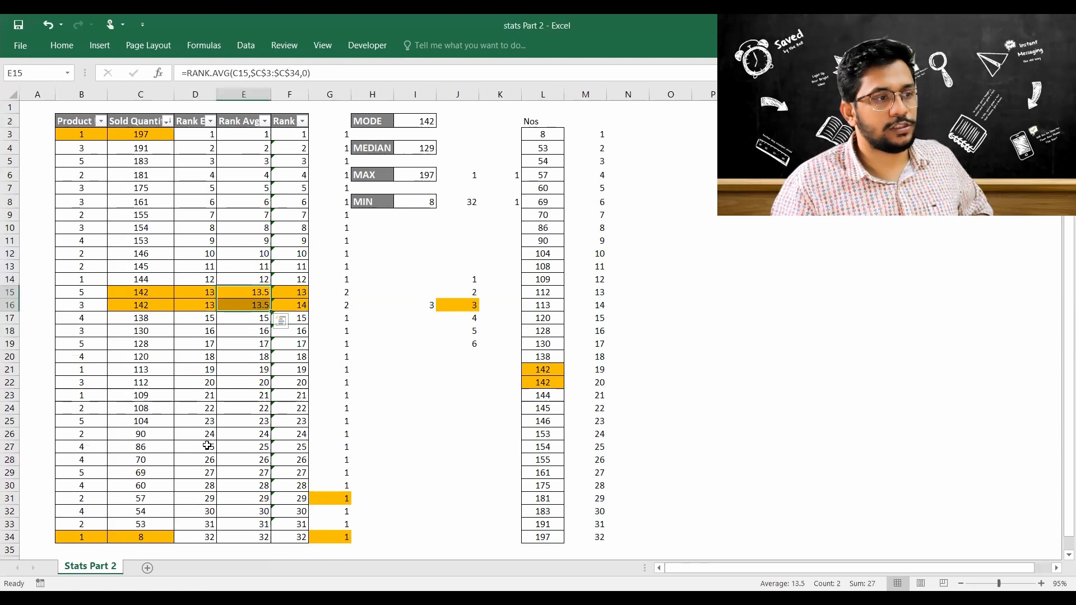
click(196, 150)
click(277, 138)
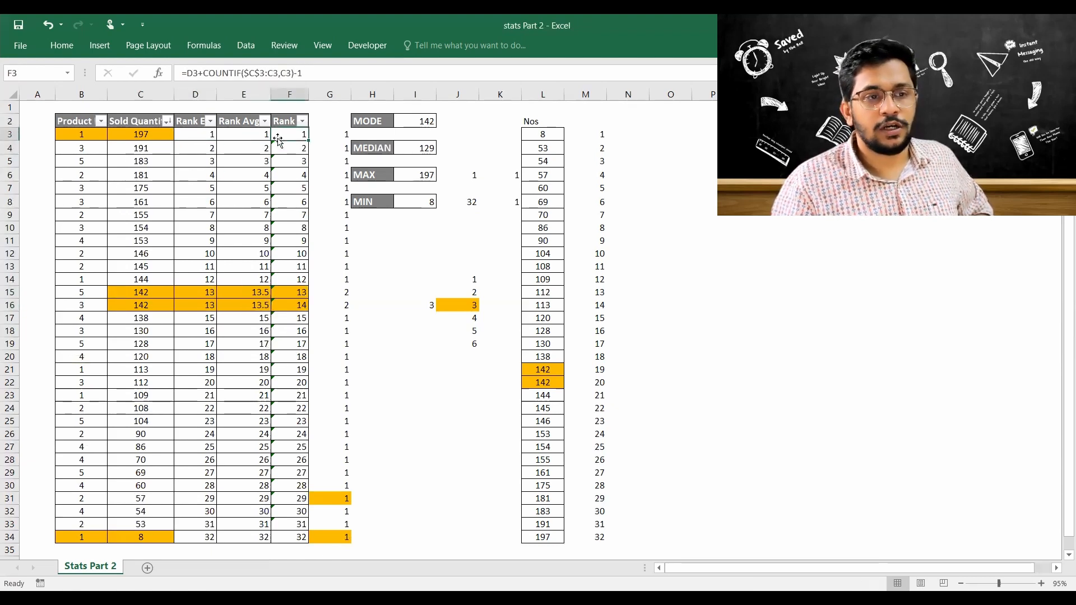